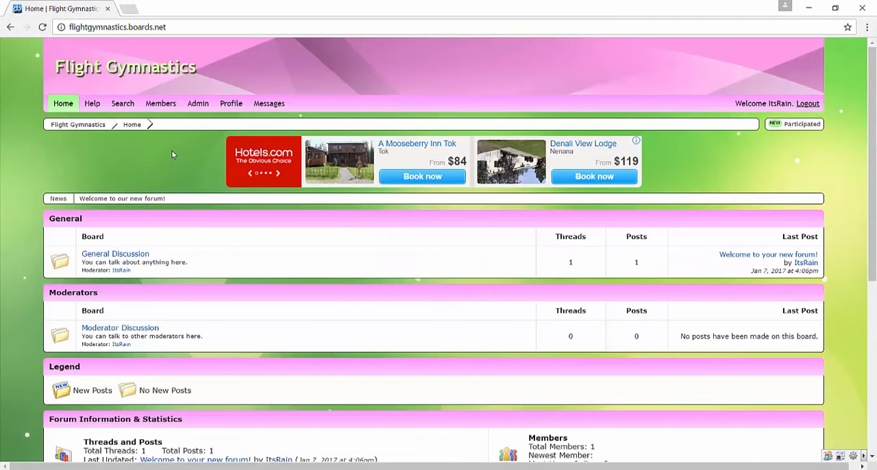
Look over the forum's home page and view the member list.
scroll(110, 120, "down", 4)
scroll(110, 120, "up", 4)
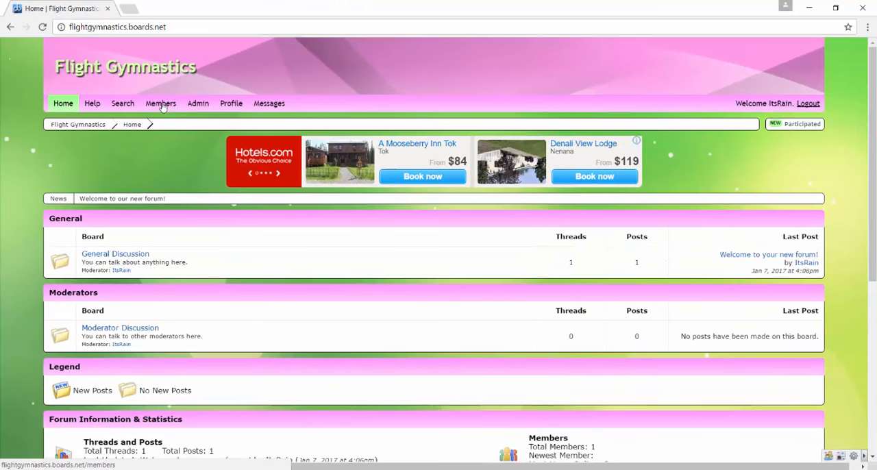
left_click(161, 103)
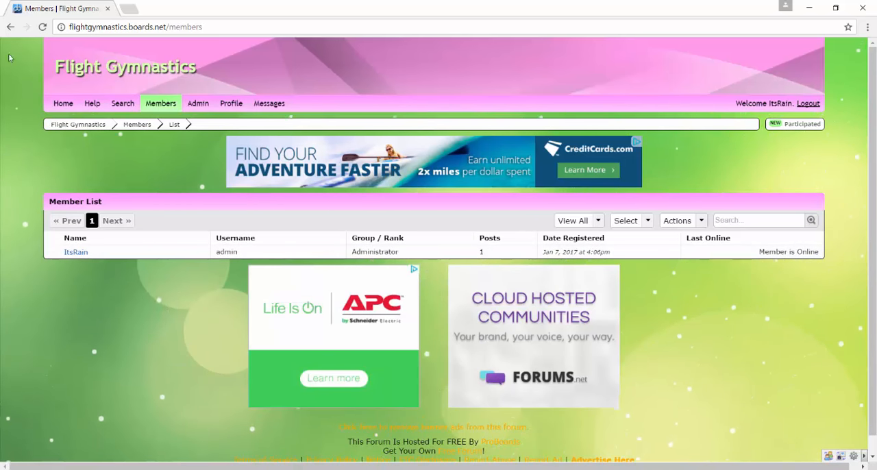
Return to the forum home page and examine its General and Moderators categories, the legend and the forum statistics.
left_click(62, 103)
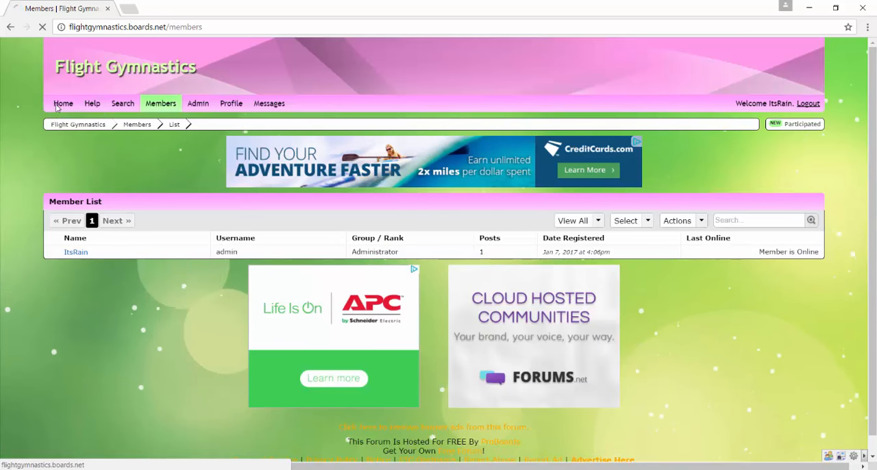
scroll(139, 226, "down", 1)
scroll(139, 225, "down", 1)
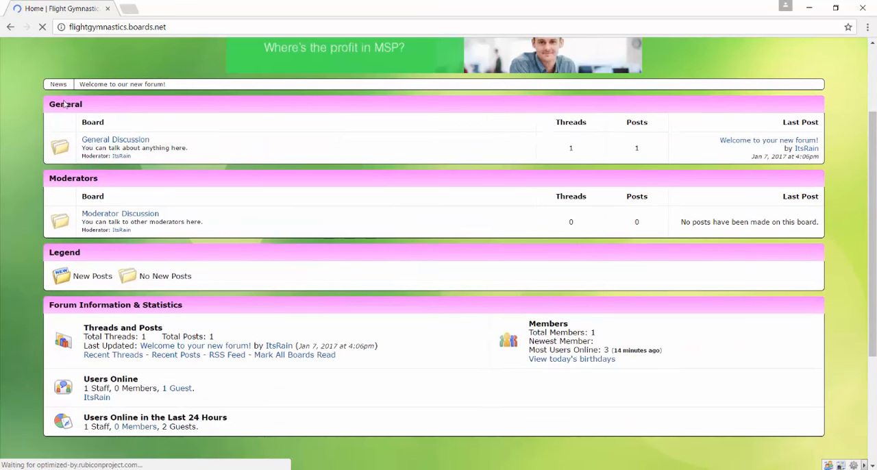
left_click_drag(60, 179, 76, 203)
left_click_drag(61, 253, 59, 236)
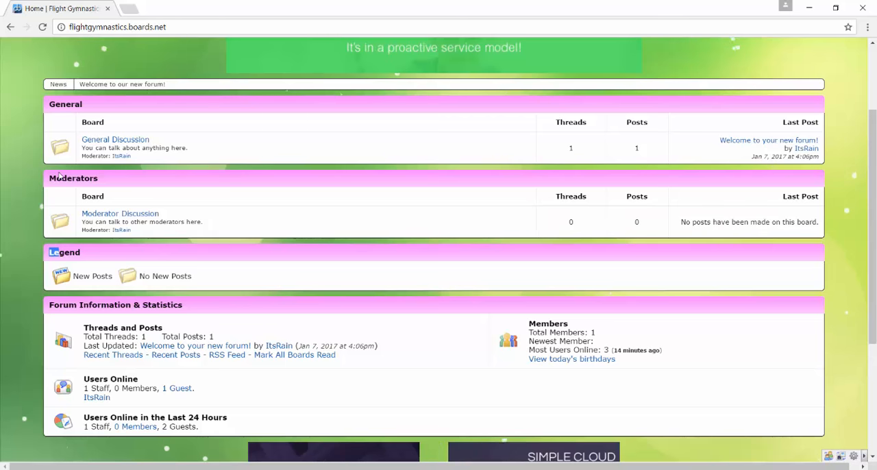
left_click(58, 179)
left_click_drag(55, 104, 83, 104)
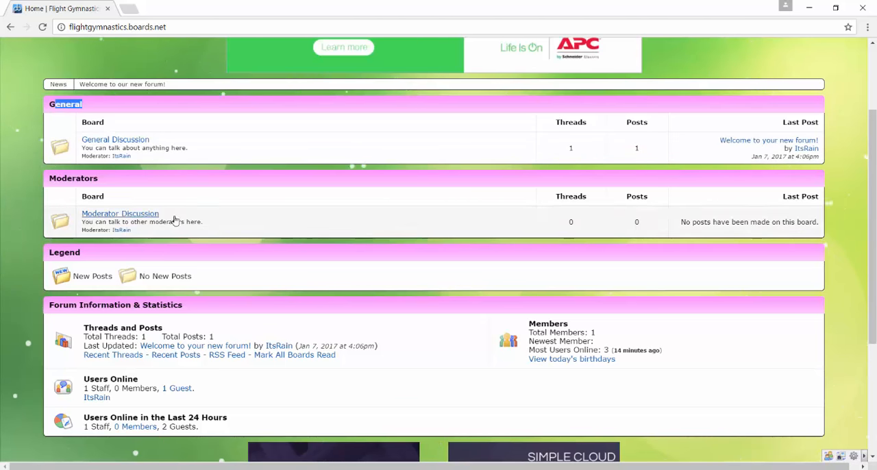
left_click(216, 175)
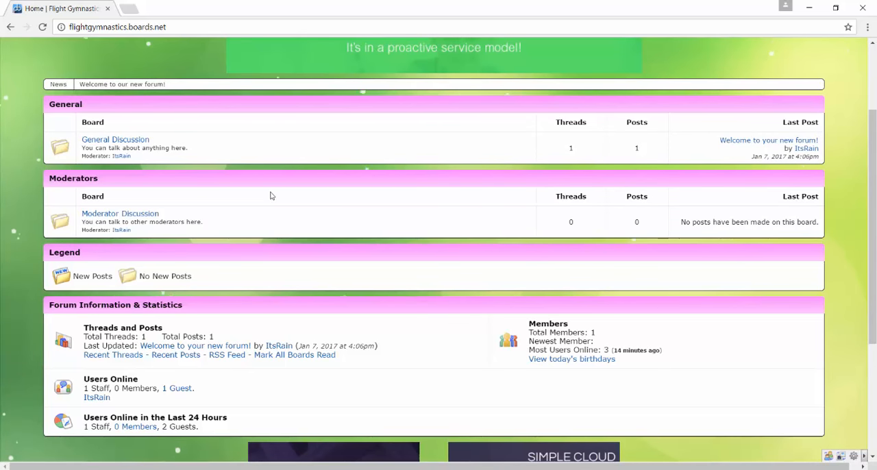
scroll(271, 195, "up", 2)
scroll(271, 196, "down", 6)
scroll(271, 196, "up", 6)
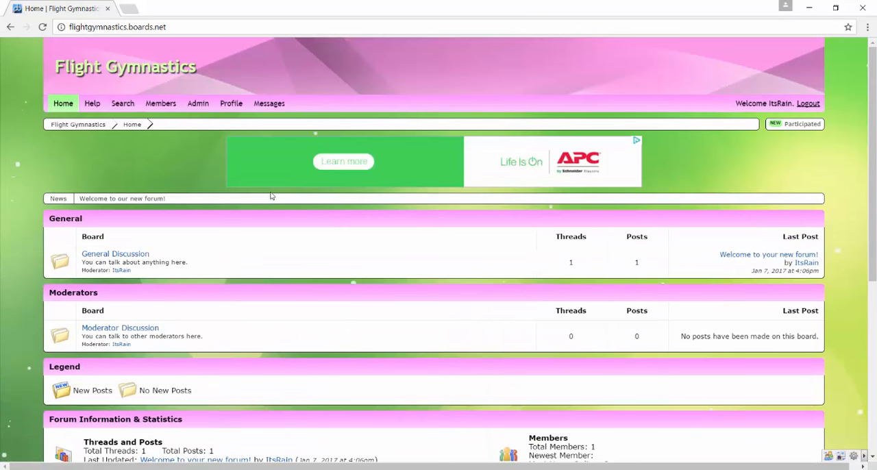
Open the avatar settings of the profile and upload light-green-paint-wallpaper-3 from the Desktop as the avatar image.
left_click(232, 103)
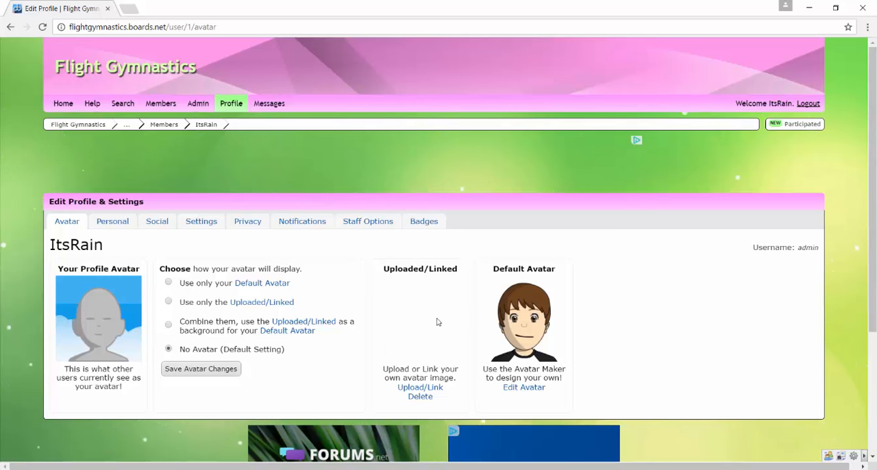
left_click(426, 393)
left_click(310, 251)
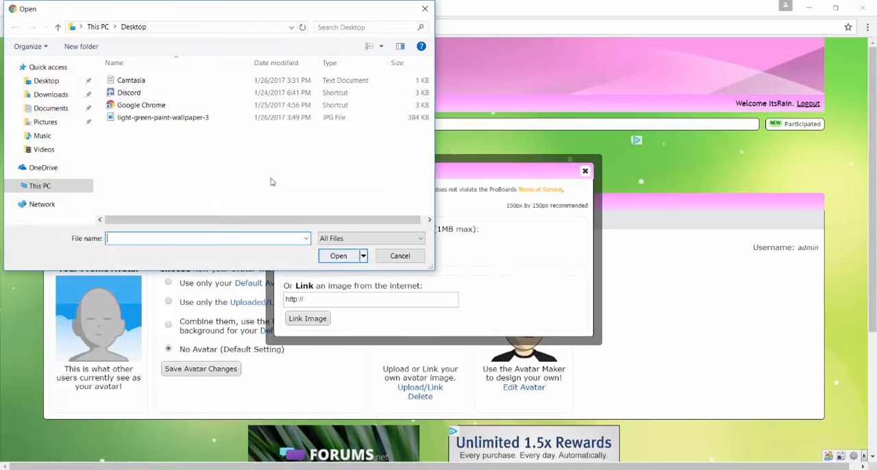
double_click(143, 119)
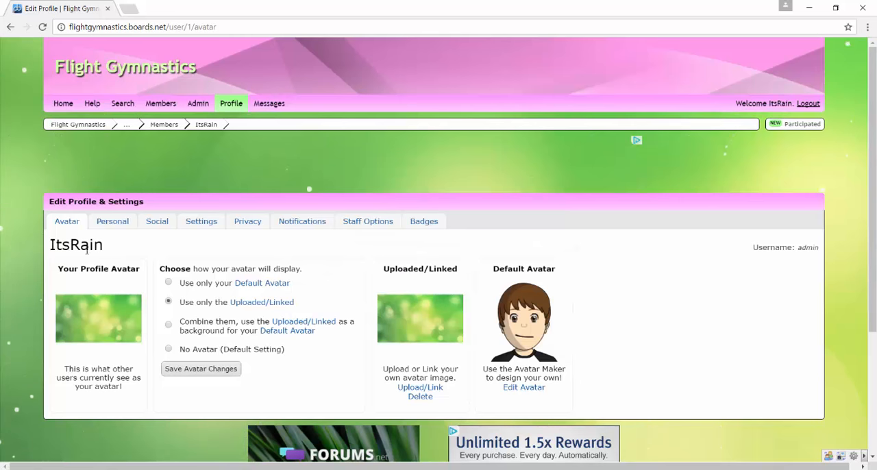
left_click(108, 319)
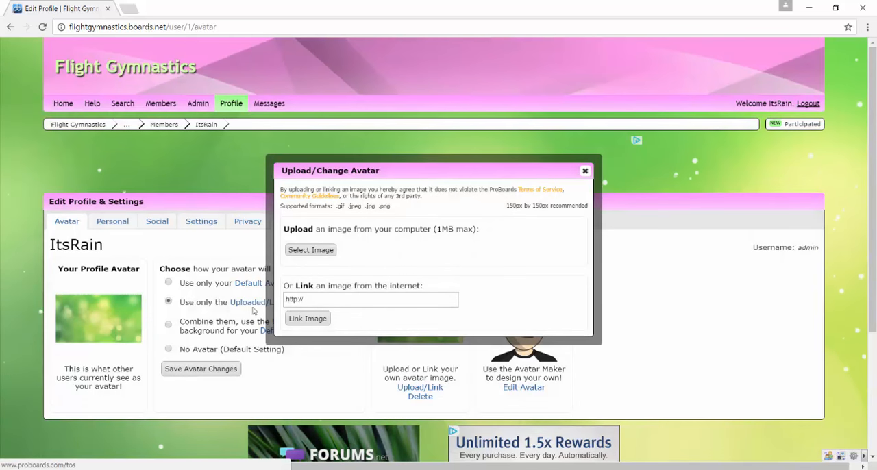
left_click(585, 171)
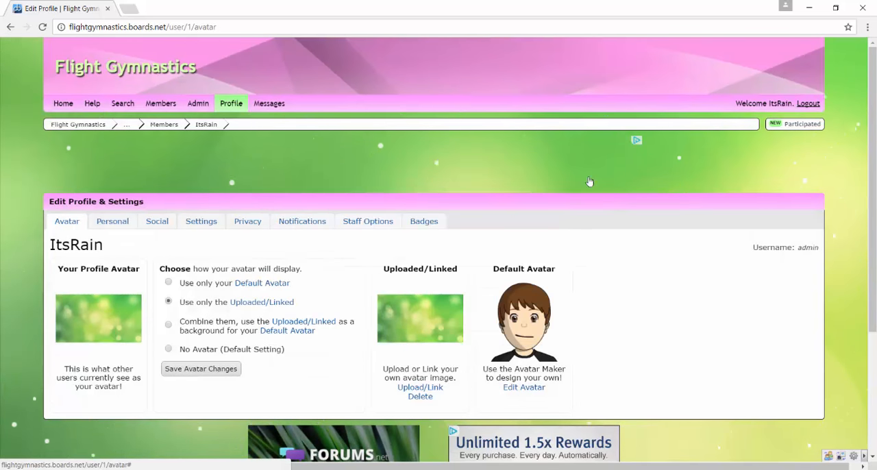
Give the default avatar a wide-jawed head with a dimpled chin and large outlined eyes in the Avatar Maker, and save it.
left_click(524, 387)
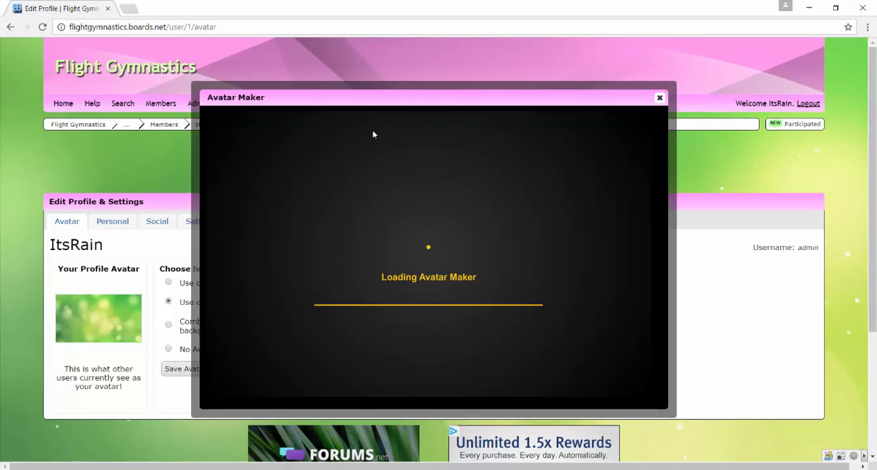
left_click(299, 239)
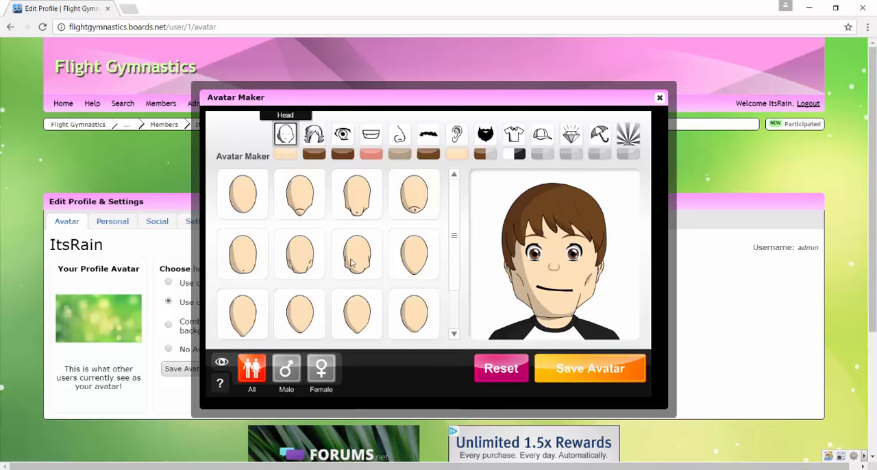
scroll(361, 319, "down", 3)
scroll(427, 272, "up", 3)
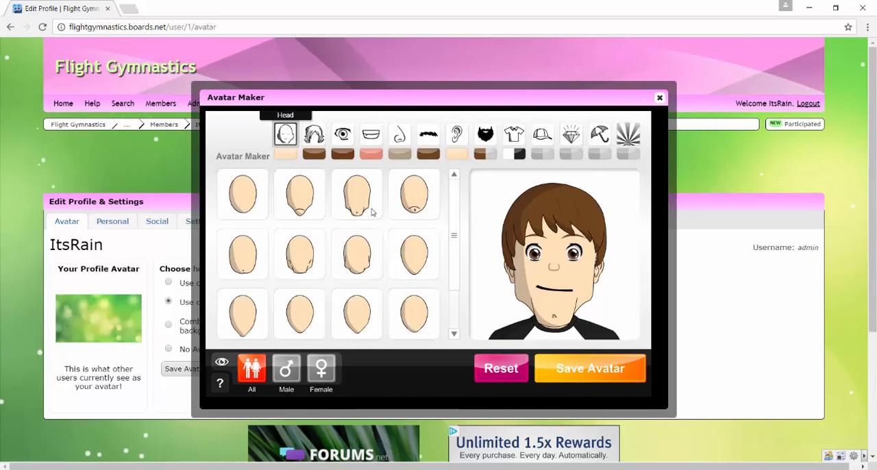
left_click(342, 135)
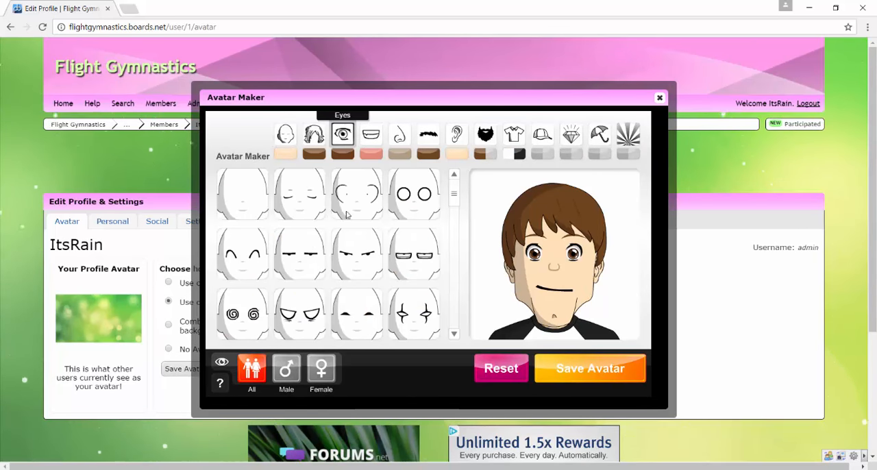
left_click(350, 197)
left_click(566, 368)
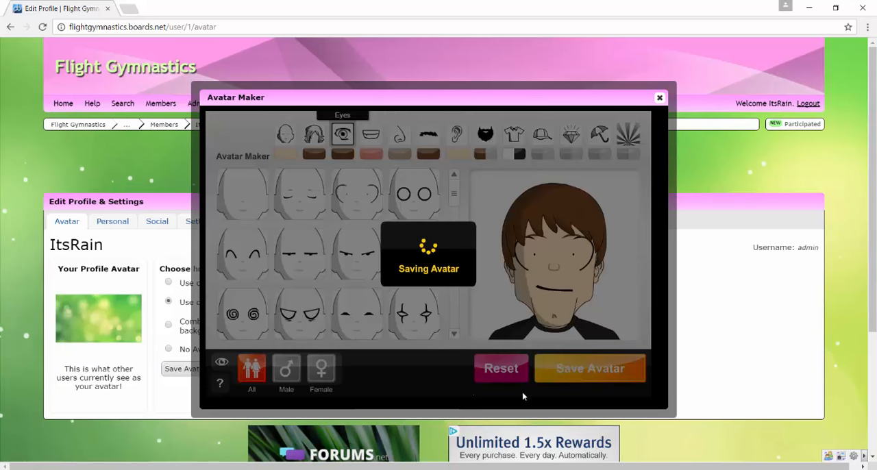
left_click(659, 98)
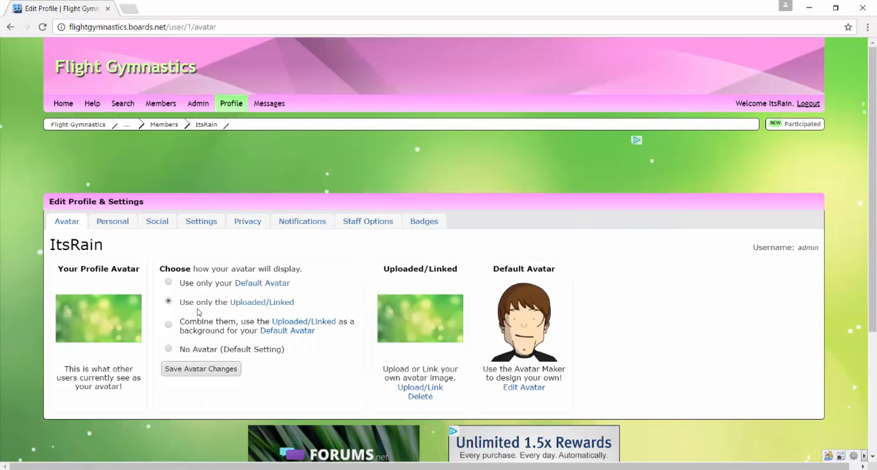
Try the combined, uploaded-only, default-only and no-avatar display options for the profile avatar.
left_click(169, 325)
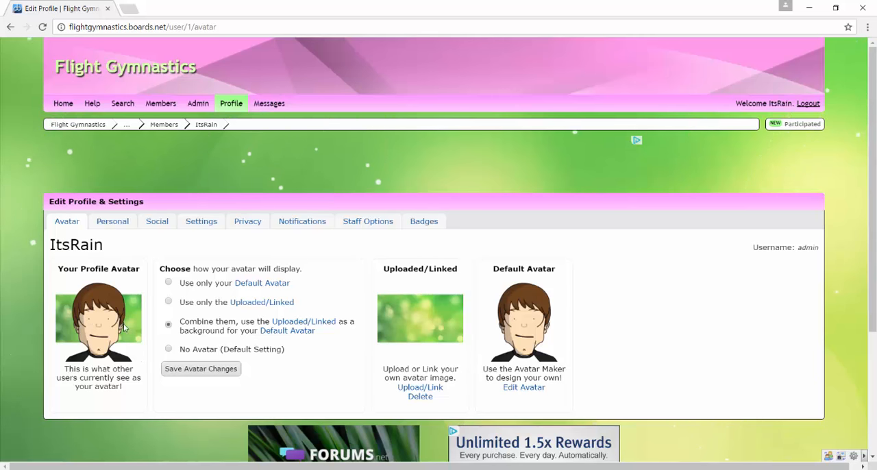
left_click(190, 304)
left_click(183, 284)
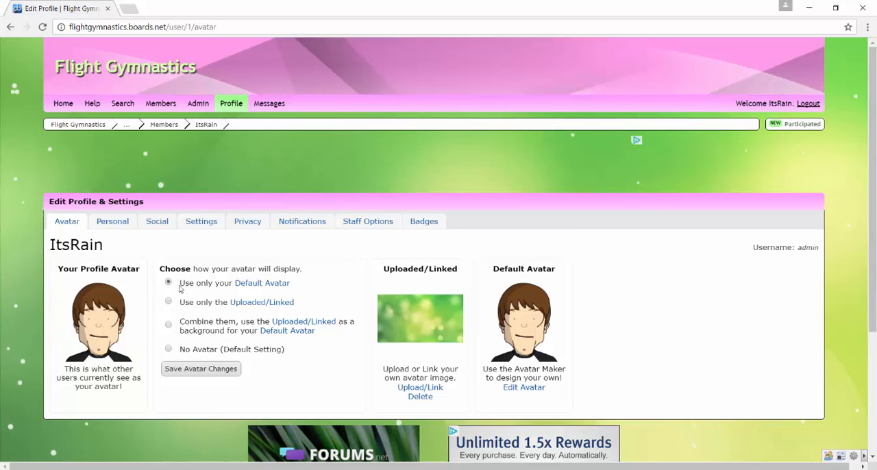
left_click(186, 350)
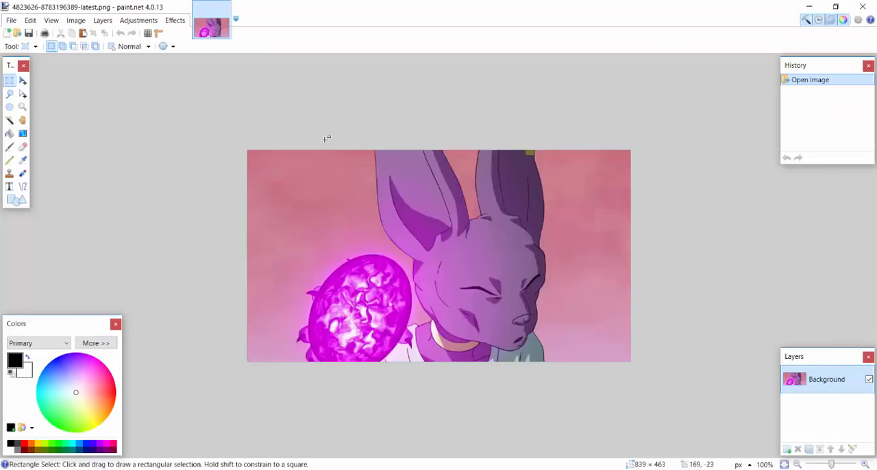
Switch to paint.net, create a new 800 × 800 px image and paste the purple character picture into it.
left_click_drag(306, 140, 579, 366)
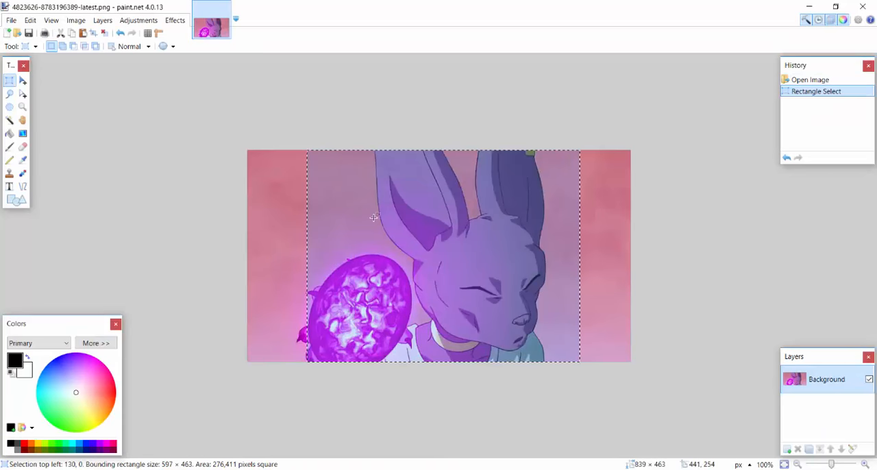
key("ctrl+n")
key("Escape")
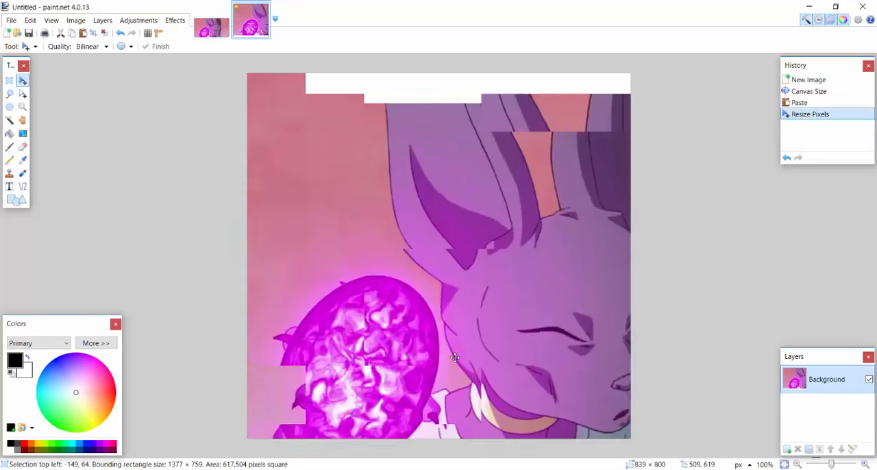
Enlarge the pasted picture to about 1535 × 847 px and position it so the character's head fills the canvas.
left_click_drag(454, 358, 388, 343)
left_click_drag(387, 342, 373, 337)
left_click_drag(73, 84, 2, 44)
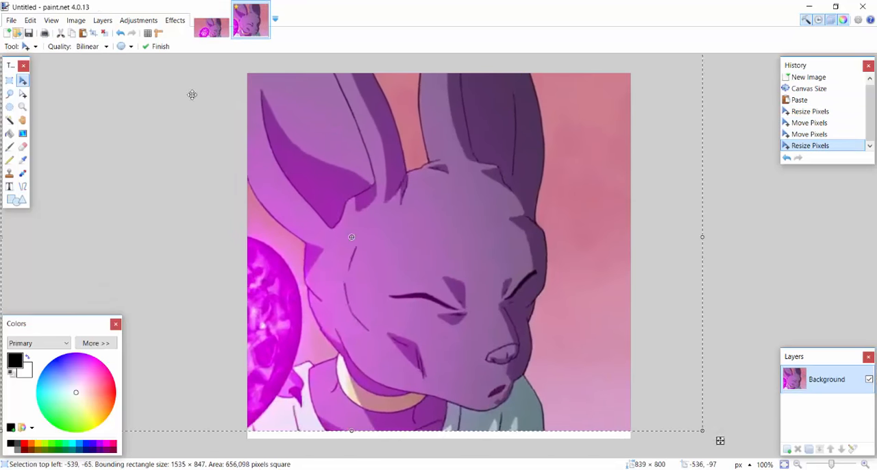
left_click_drag(367, 152, 390, 166)
Close paint.net, saving the edited character image as a PNG file in the Pictures folder.
left_click(862, 5)
left_click(418, 295)
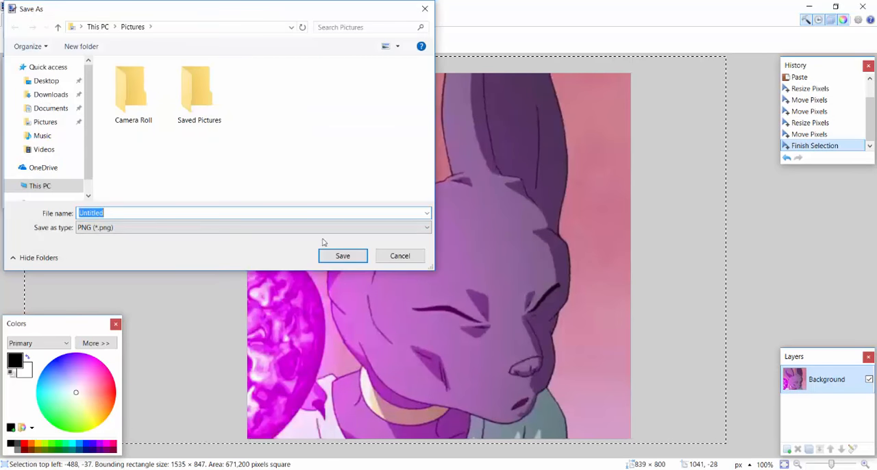
left_click(340, 257)
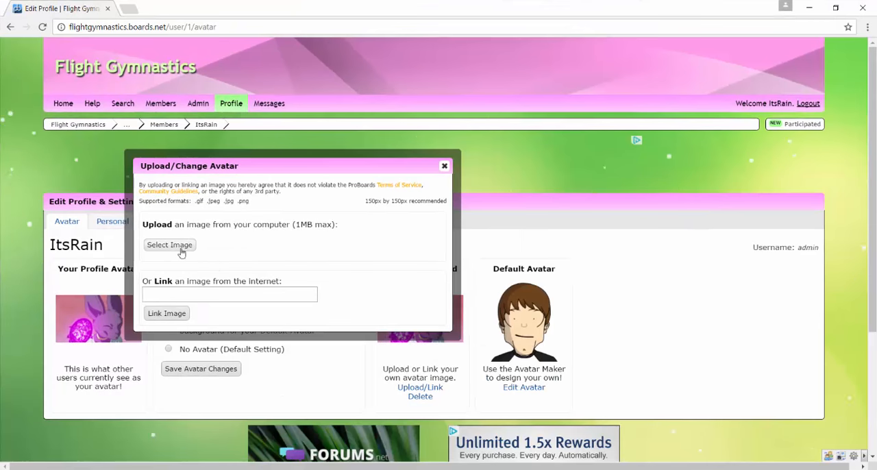
Search the computer for the "beerus" image and upload it as the forum profile avatar.
left_click(171, 245)
left_click(40, 186)
left_click(363, 26)
type("beerus")
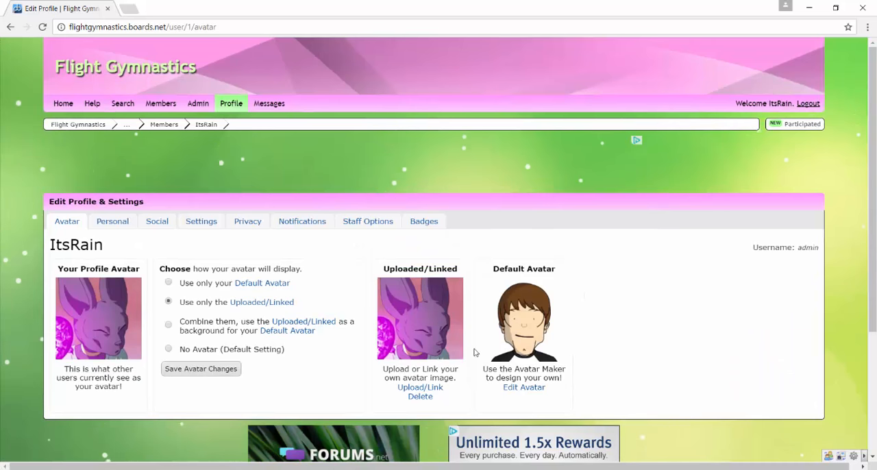
Check the recommended image size for avatar uploads, and save the avatar changes with only the uploaded image used.
left_click(416, 388)
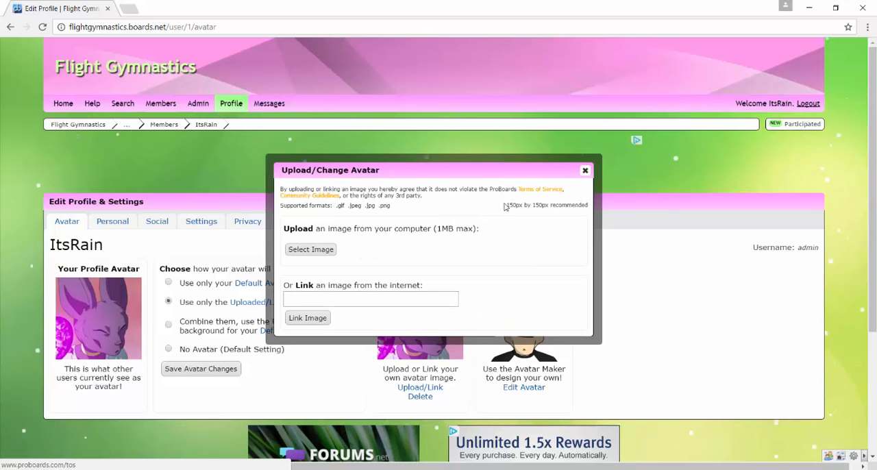
left_click(584, 170)
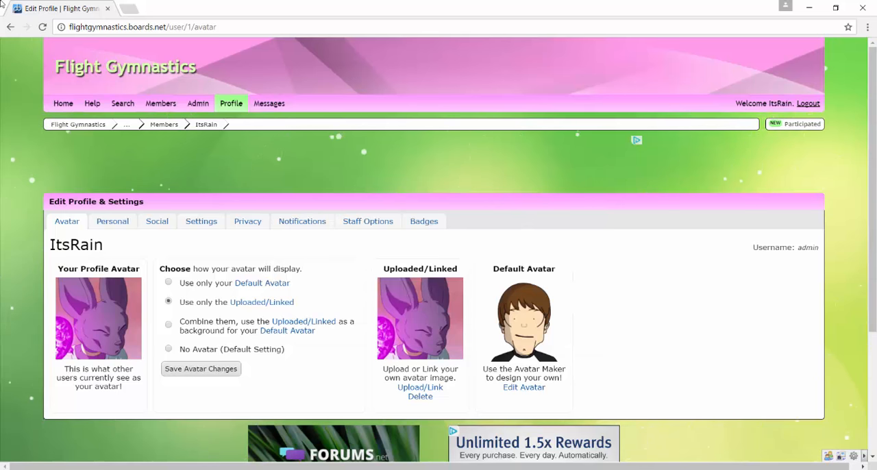
left_click(183, 369)
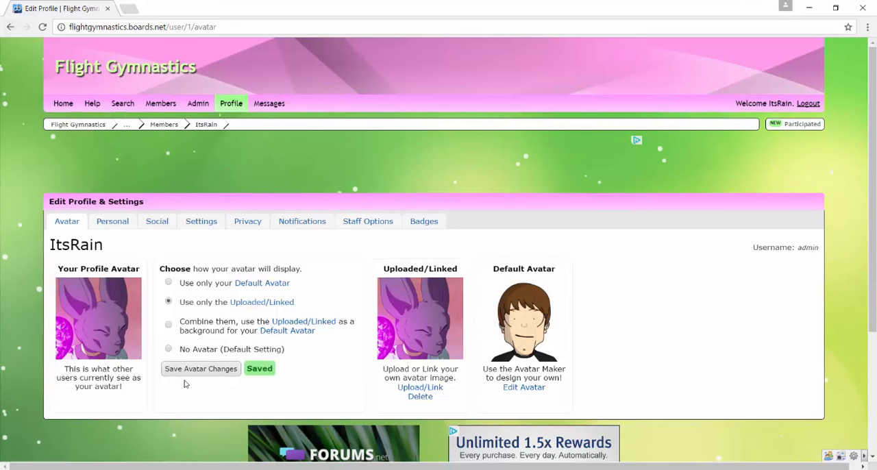
Open the profile's personal settings and review the available fields, from display name to signature and personal notes.
left_click(101, 224)
left_click(67, 221)
left_click(110, 221)
scroll(108, 226, "down", 2)
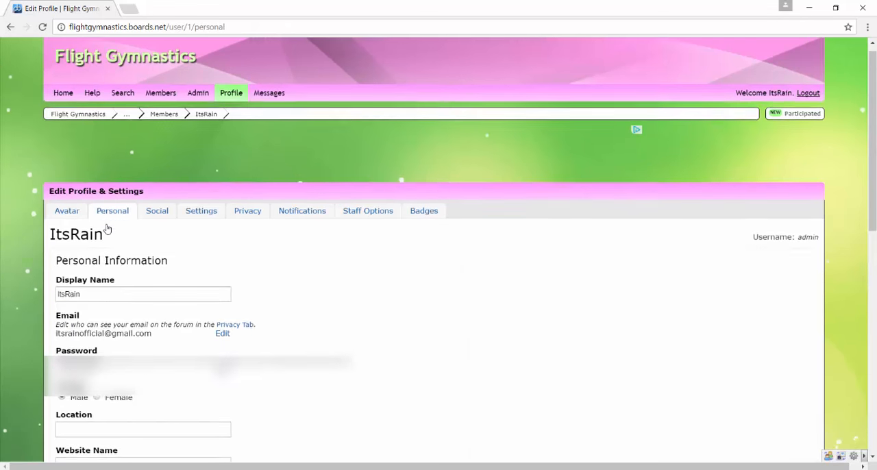
scroll(106, 228, "down", 2)
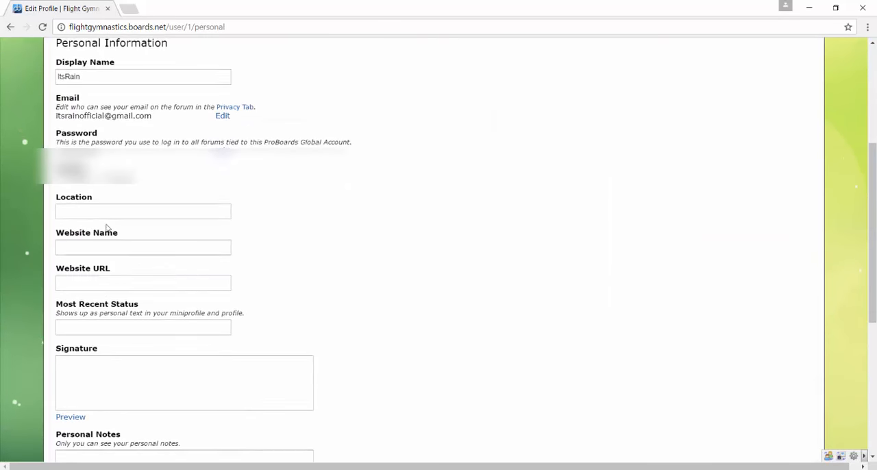
scroll(106, 228, "up", 2)
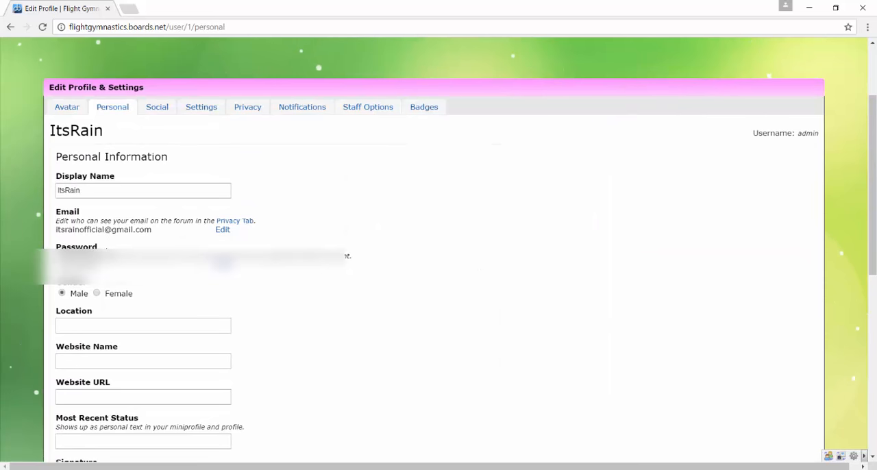
scroll(104, 247, "down", 5)
scroll(104, 250, "up", 2)
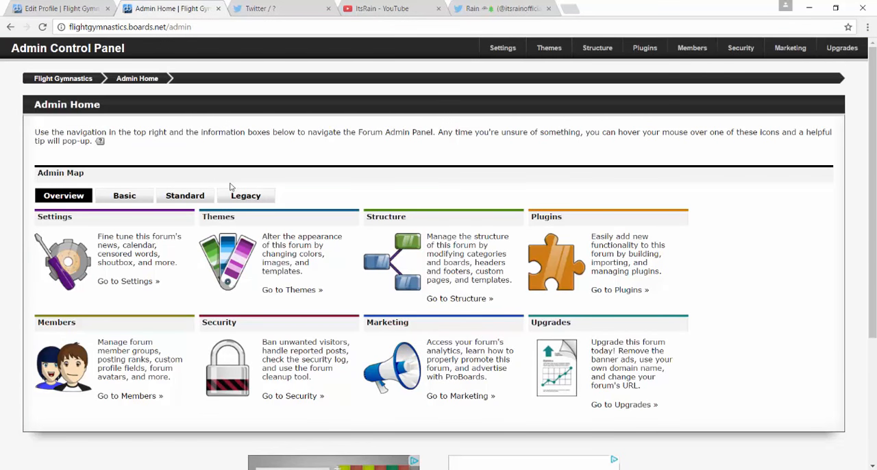
Open the forum's categories and boards management in the admin structure area and select the General category.
left_click(377, 219)
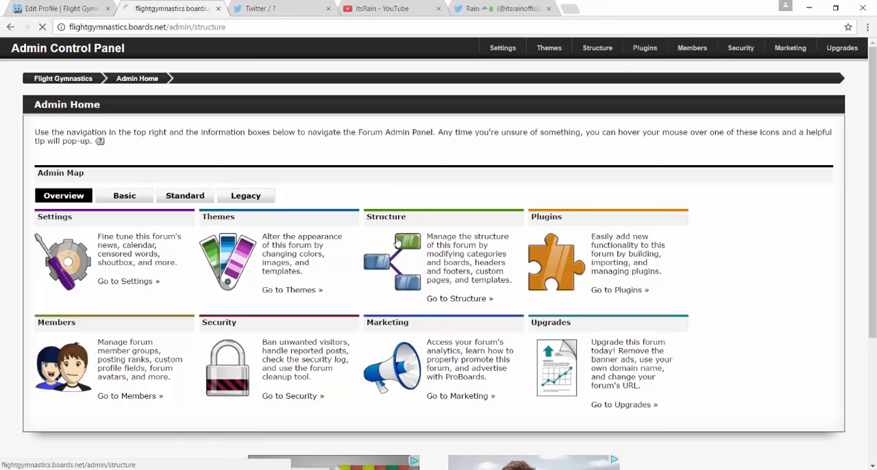
left_click(55, 223)
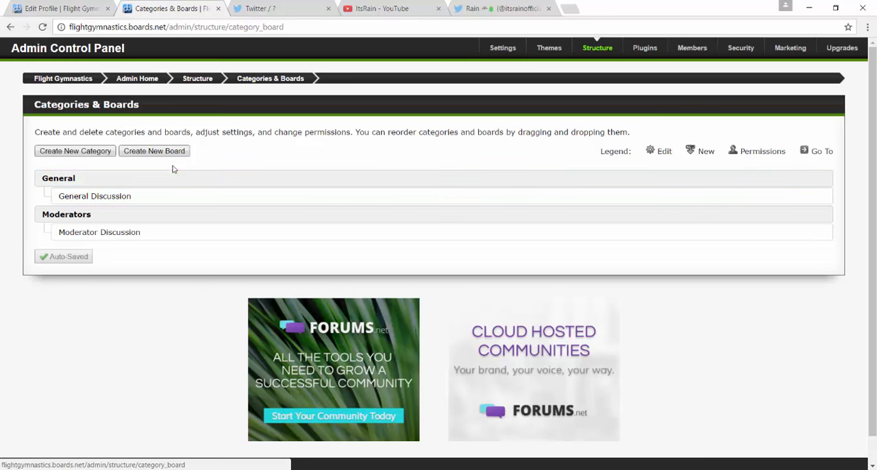
left_click(84, 178)
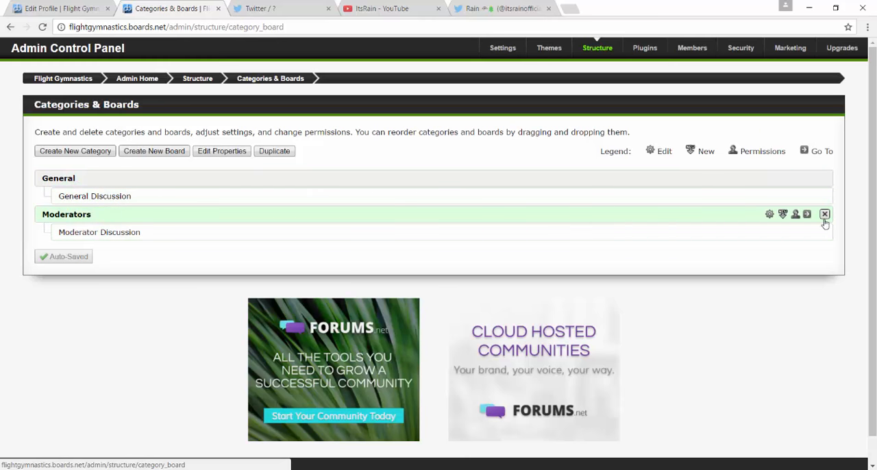
Delete the Moderators category together with its Moderator Discussion board, entering the verification word "Delete" and acknowledging that the items cannot be recovered.
left_click(824, 217)
left_click(456, 315)
type("Delete")
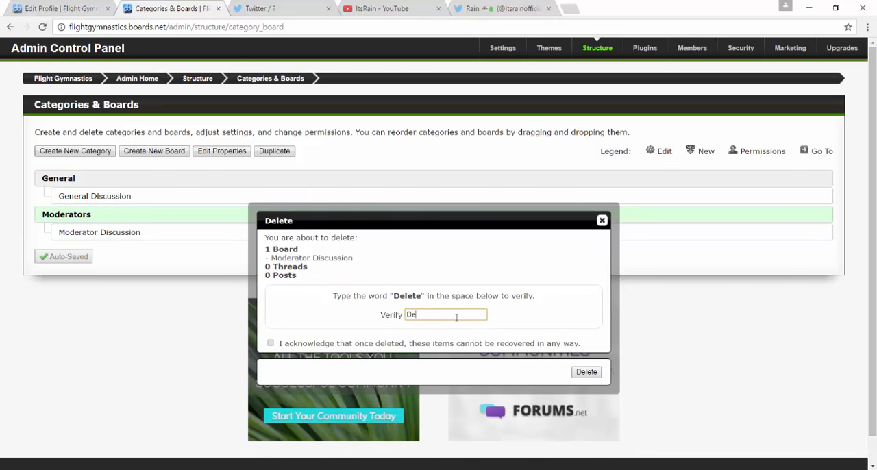
left_click(270, 343)
left_click(585, 374)
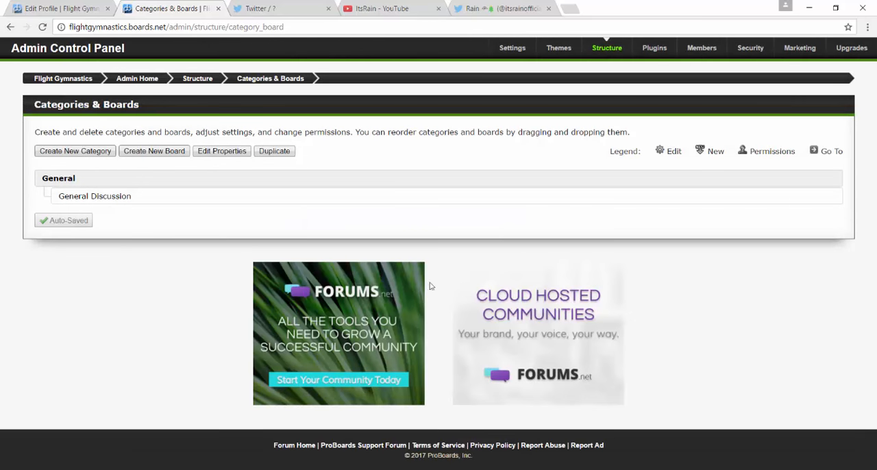
Start a new category with "Advanced Teams" as both name and display name, and set Hidden to No.
left_click(70, 152)
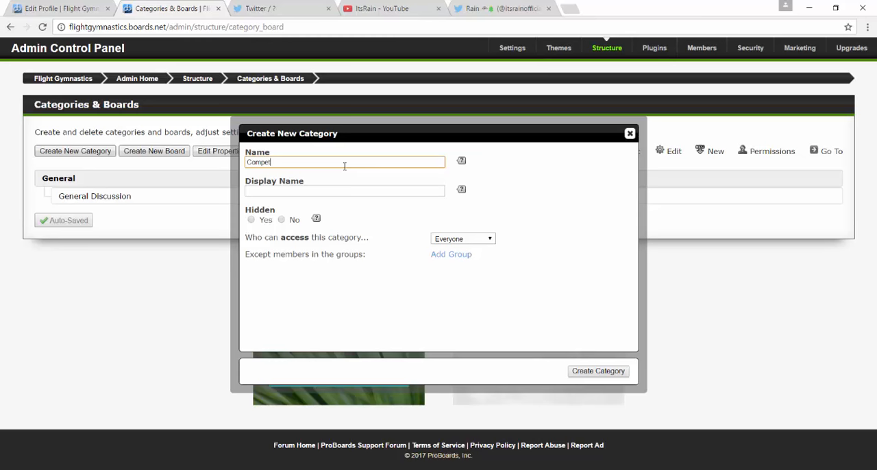
type("Competition Team")
key("ctrl+a")
type("A")
left_click(343, 189)
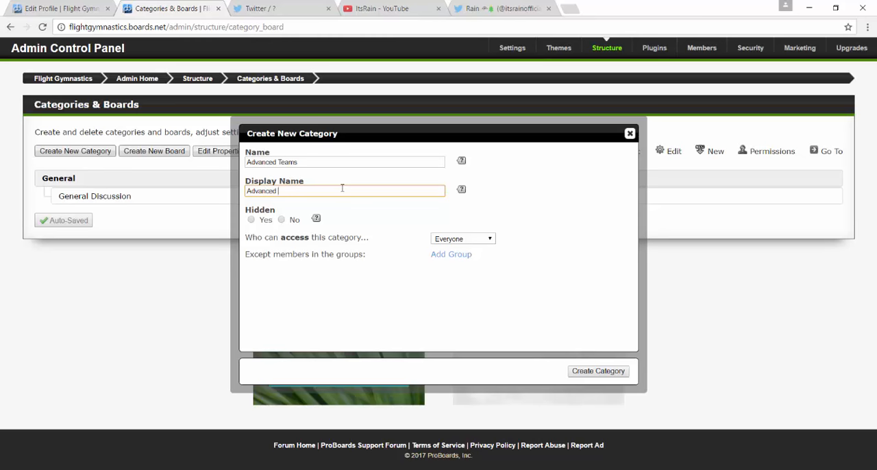
left_click(294, 220)
left_click(381, 221)
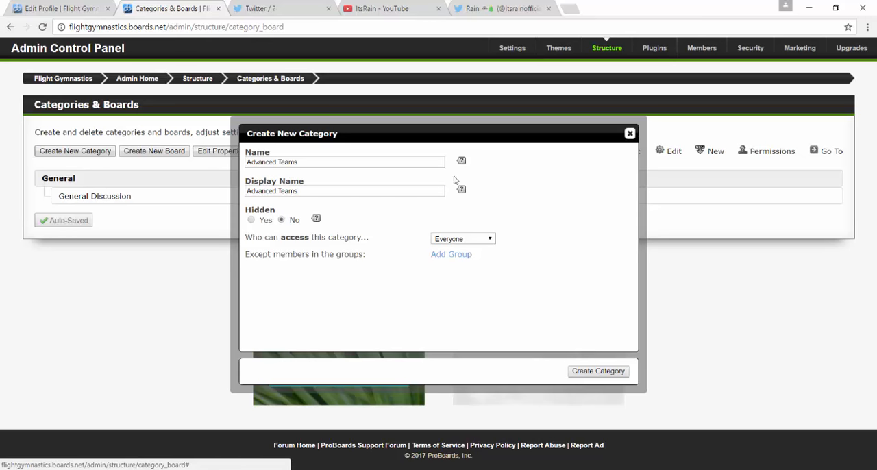
Create the Advanced Teams category without excluding any member groups, and move it below the General category.
left_click(457, 255)
left_click(366, 207)
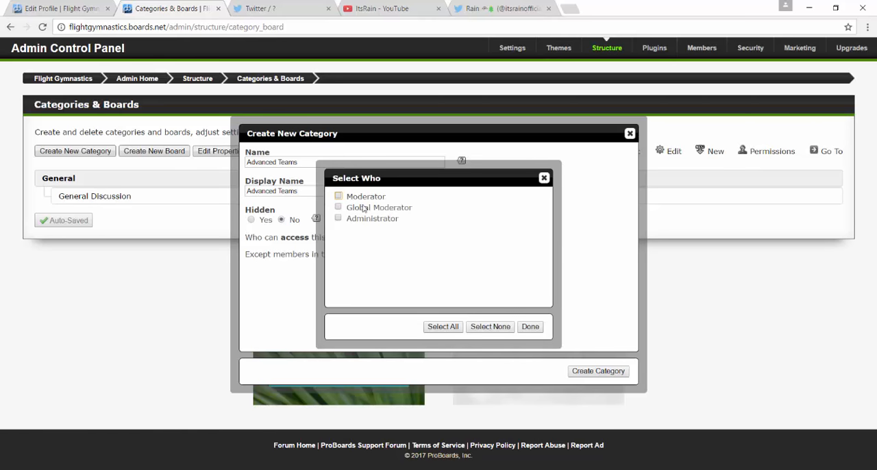
left_click(530, 327)
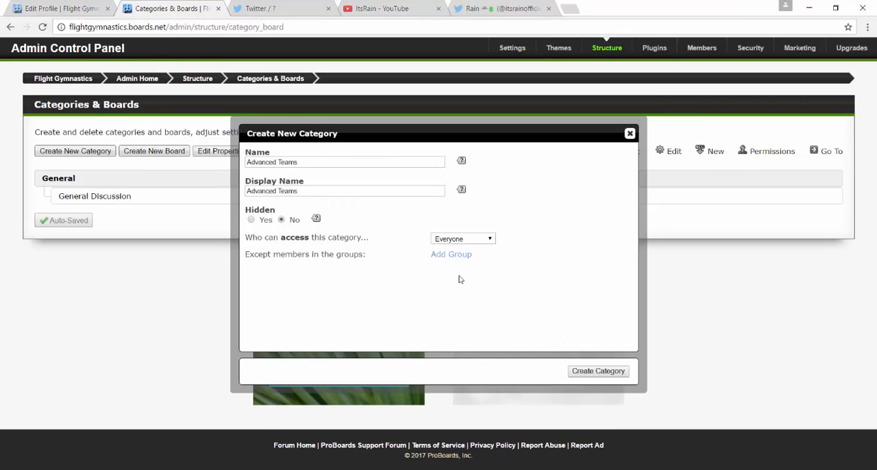
left_click(597, 375)
left_click_drag(86, 187, 106, 220)
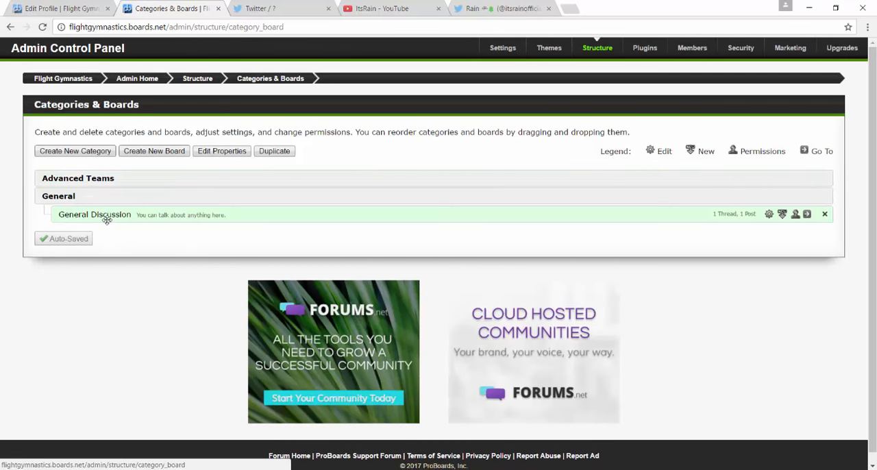
left_click_drag(116, 180, 122, 212)
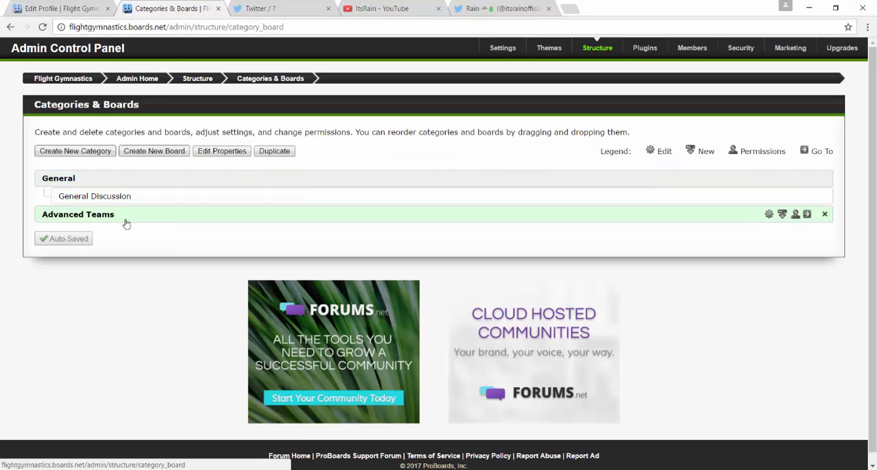
Start a new board and choose the Advanced Teams category as its location.
left_click(171, 156)
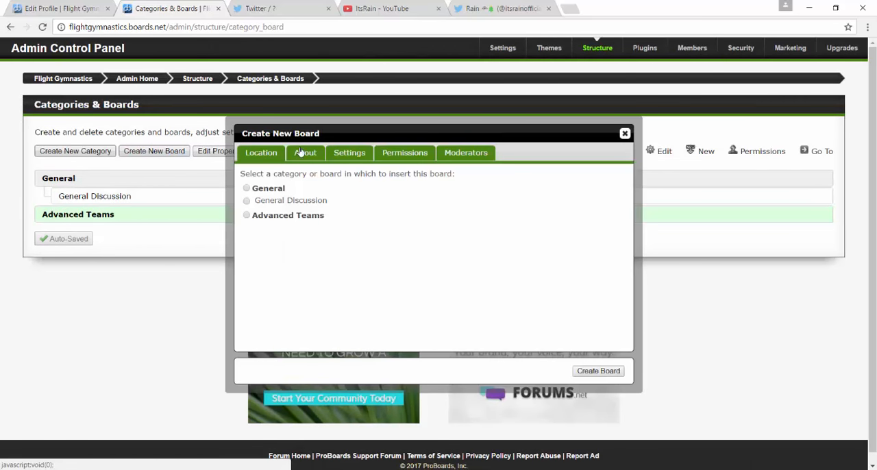
left_click(300, 152)
left_click(281, 156)
left_click(303, 152)
left_click(278, 157)
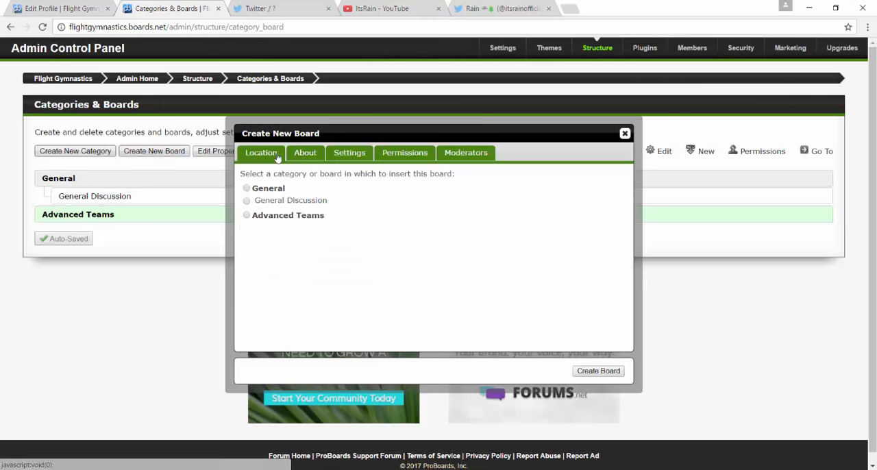
left_click(271, 215)
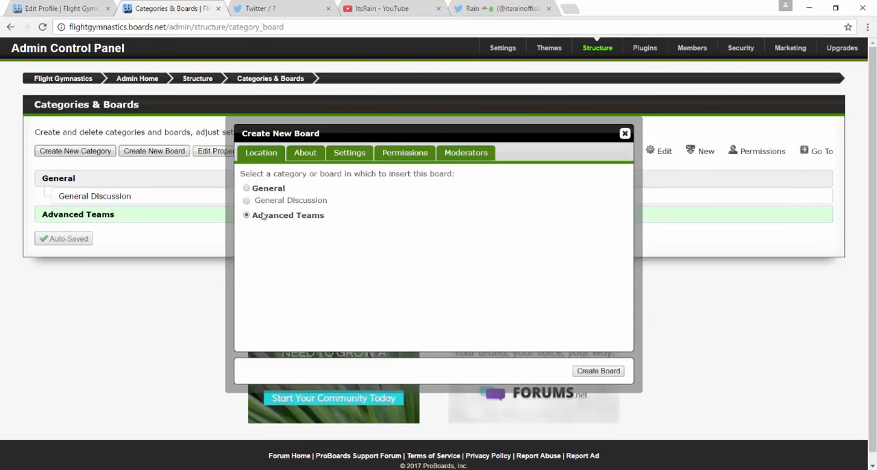
Enter "Competition Team" as the new board's name and display name, leaving the description empty.
left_click(305, 152)
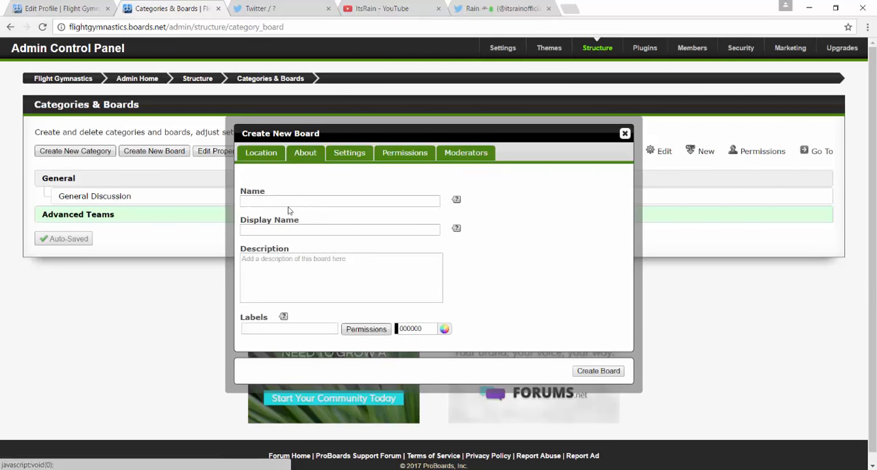
left_click(288, 206)
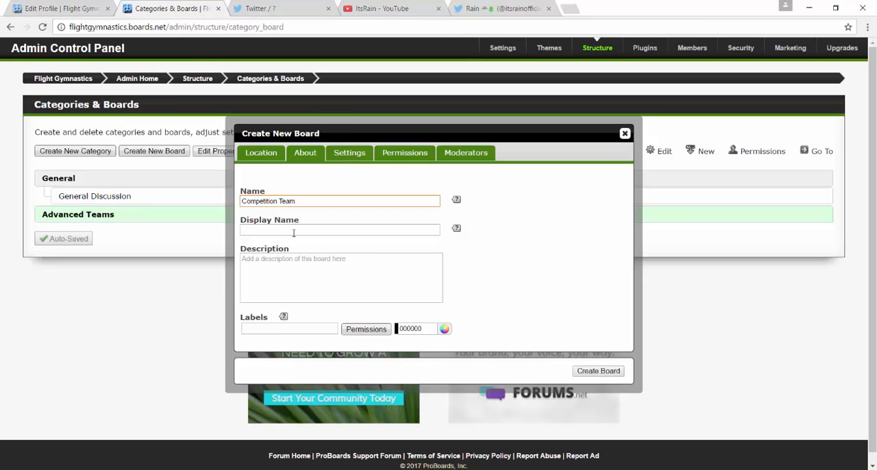
left_click(293, 231)
type("Competition")
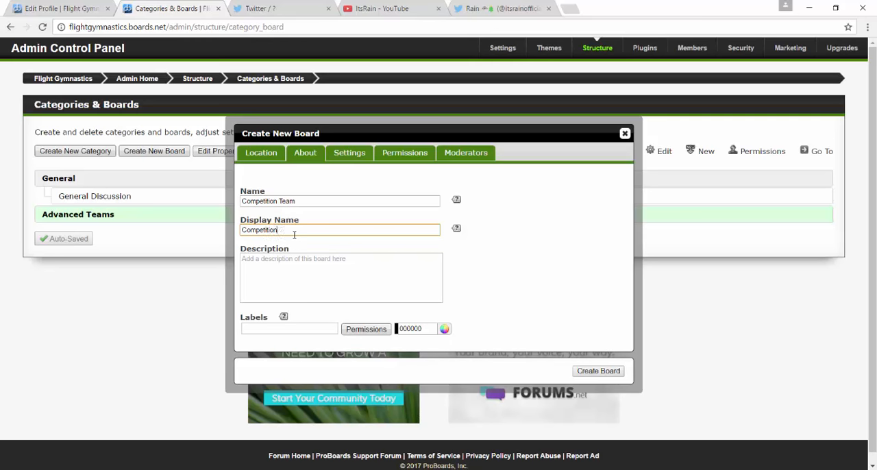
type(" Team")
left_click(294, 291)
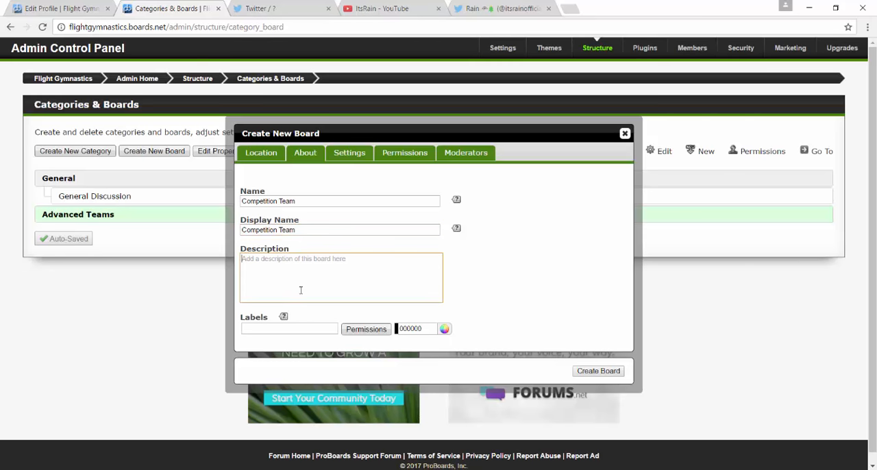
type("Com")
key("BackSpace")
key("BackSpace")
key("BackSpace")
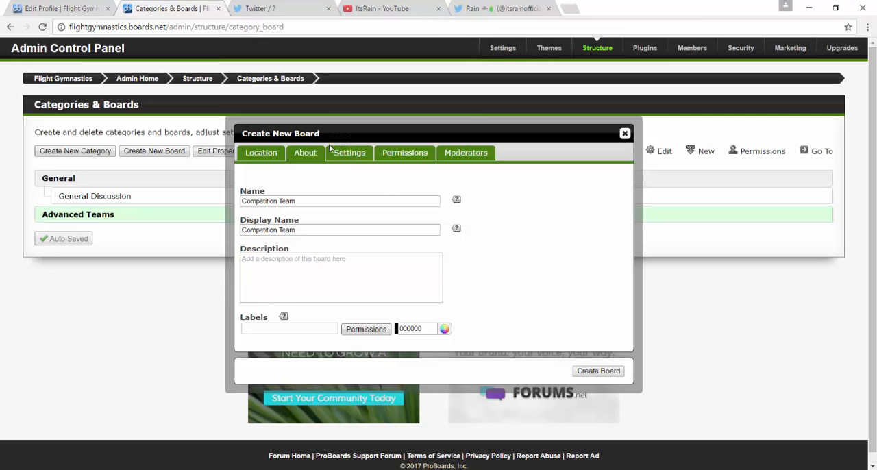
Review the new board's settings, permissions and moderator options, keep their defaults, and create the board.
left_click(348, 157)
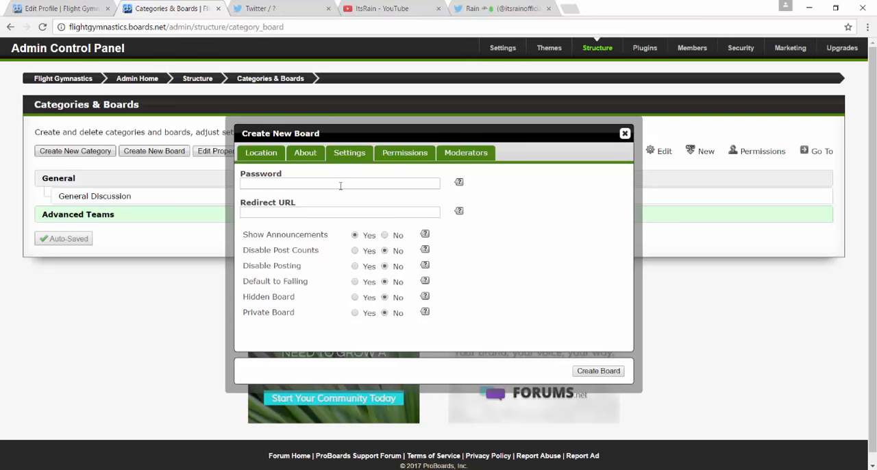
left_click(250, 185)
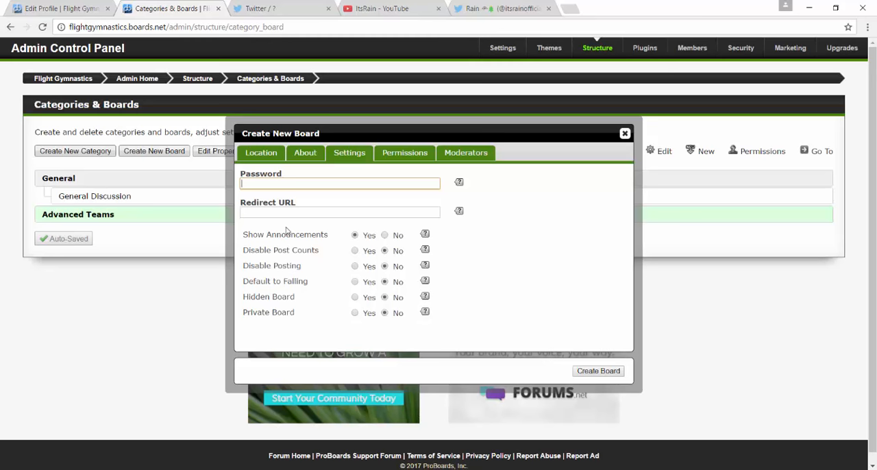
left_click(319, 204)
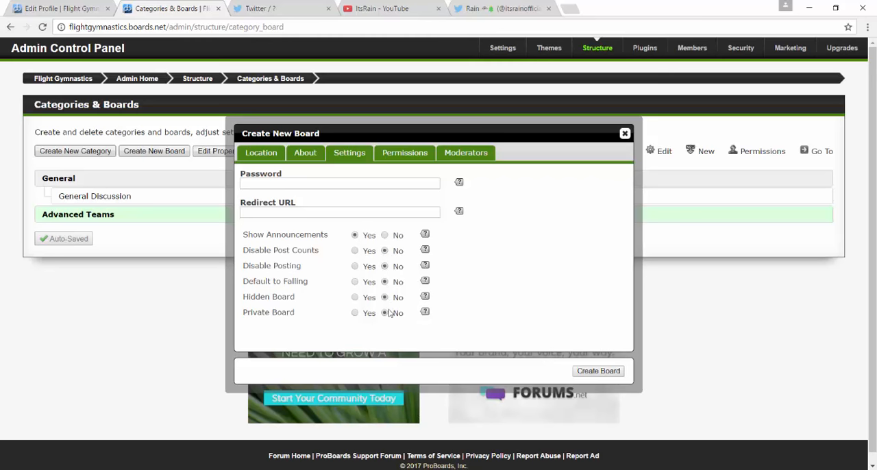
left_click(403, 156)
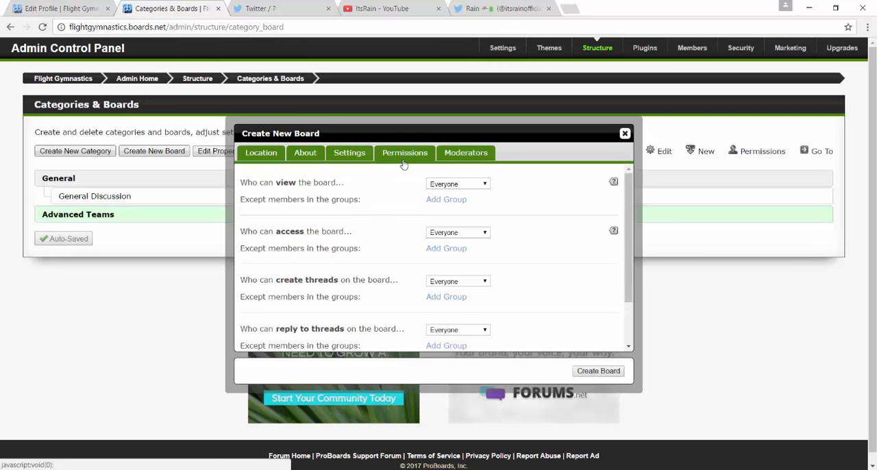
scroll(398, 196, "down", 2)
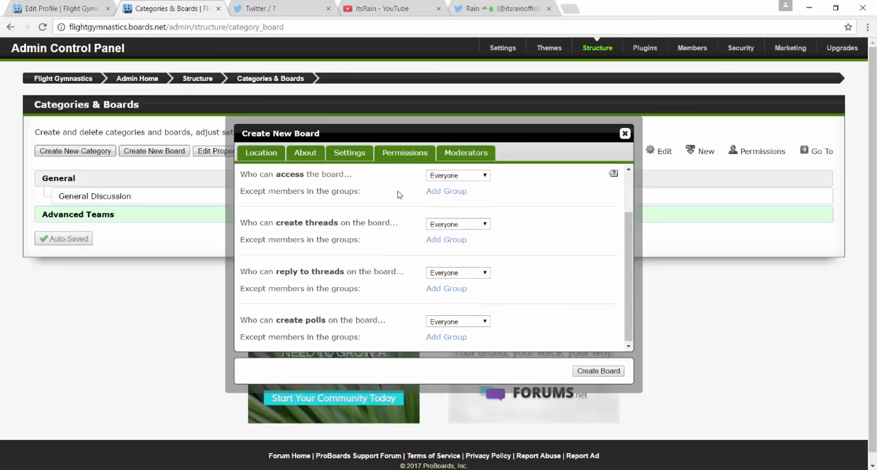
scroll(395, 196, "down", 1)
scroll(408, 260, "up", 3)
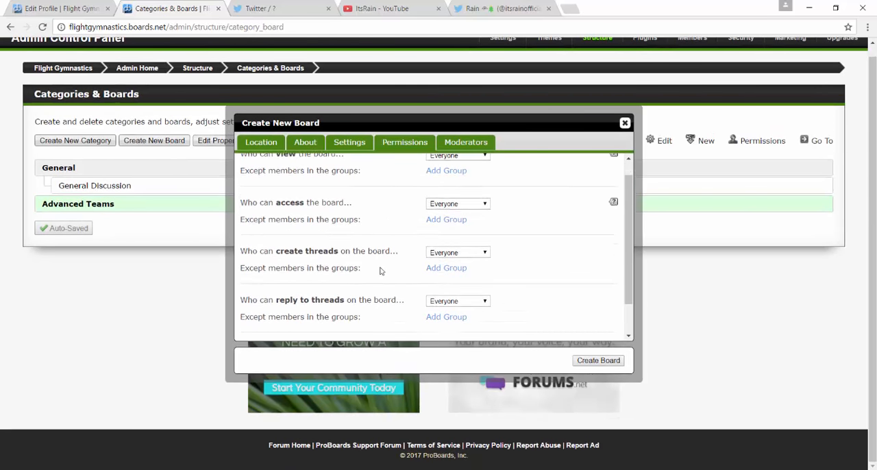
left_click(465, 149)
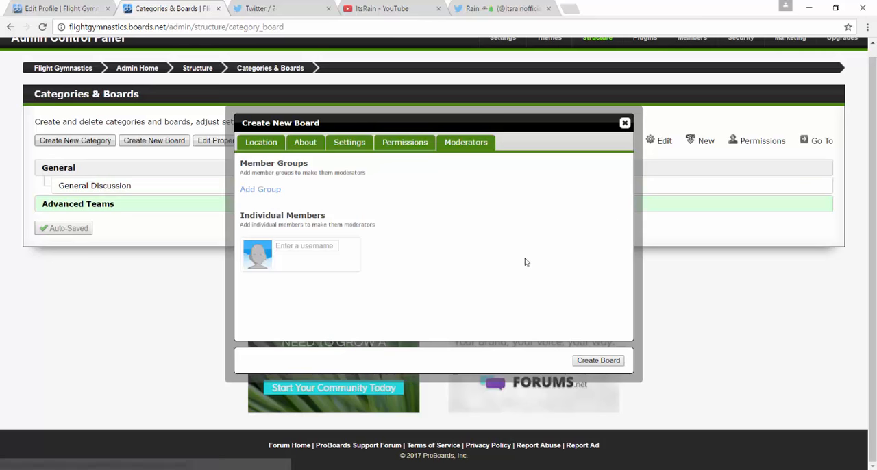
left_click(589, 360)
Start another new board with "Dance Team" as its name and display name.
mouse_move(196, 212)
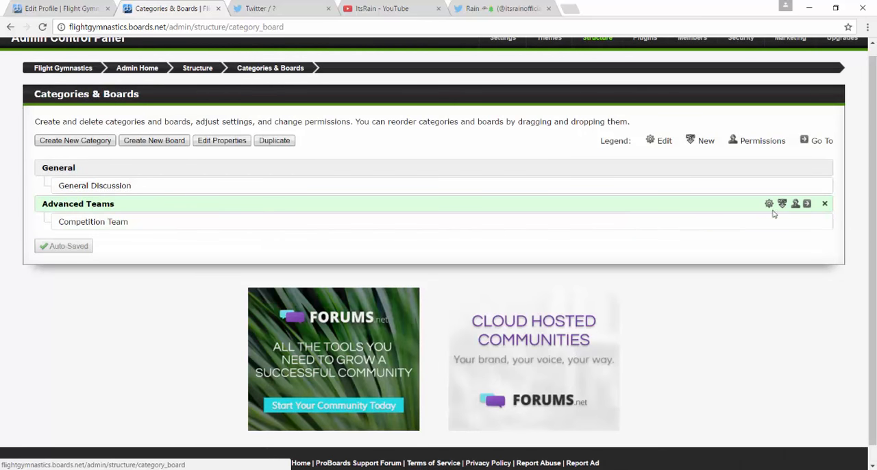
left_click(154, 140)
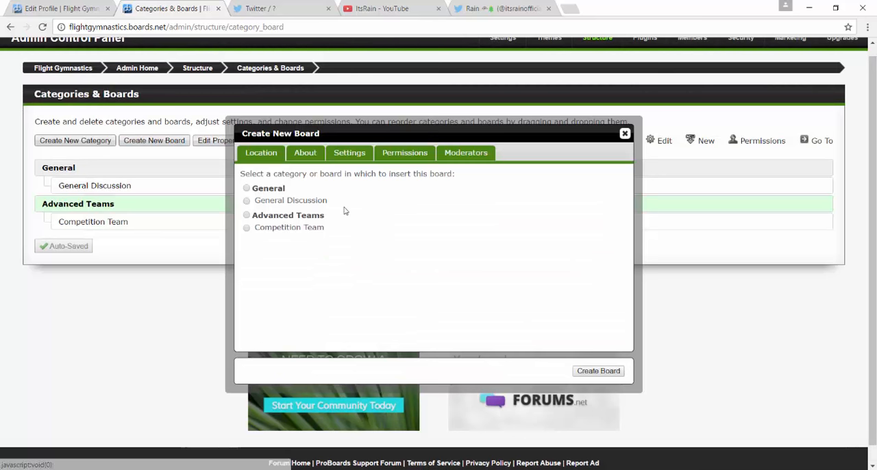
left_click(305, 153)
left_click(294, 202)
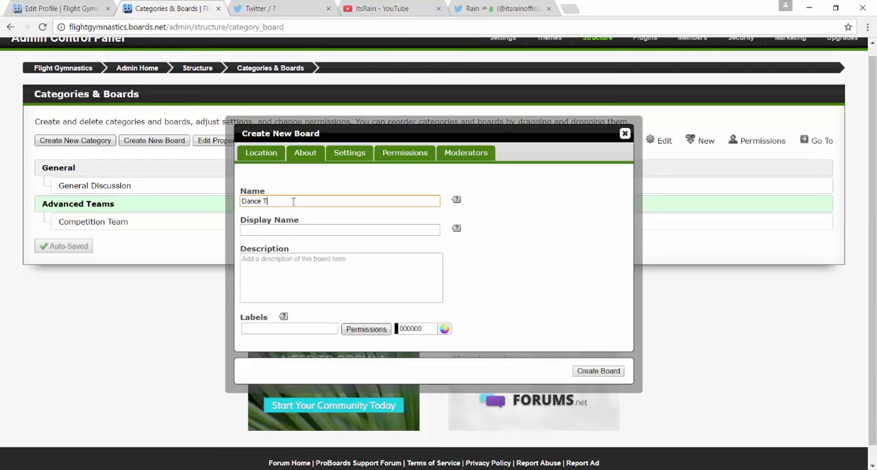
left_click(312, 230)
type("D")
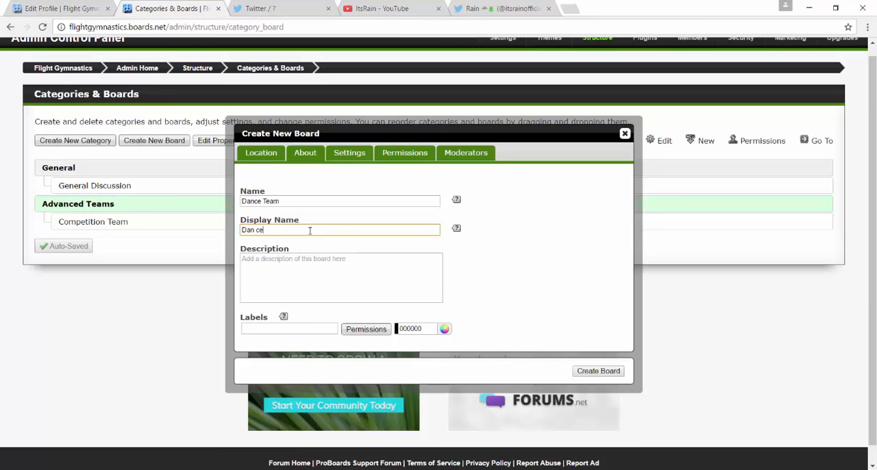
type("an ce")
key("BackSpace")
key("BackSpace")
key("BackSpace")
Create the Dance Team board in the General category, and move it into Advanced Teams below Competition Team.
left_click(580, 370)
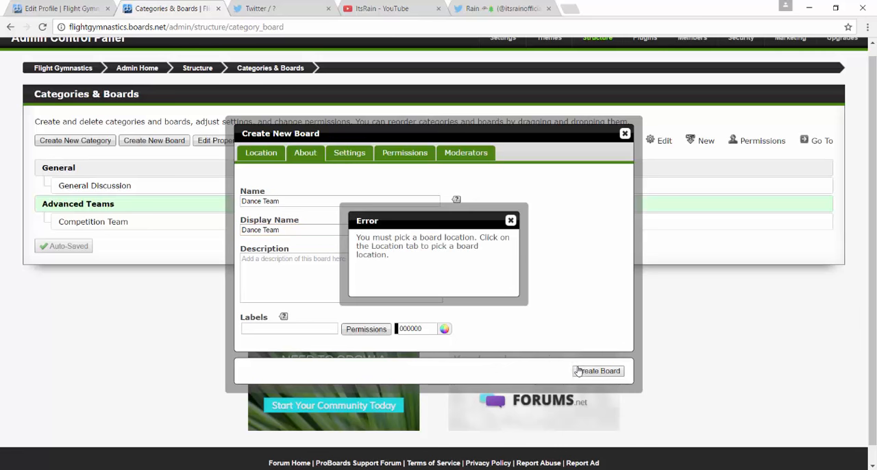
left_click(510, 220)
left_click(251, 154)
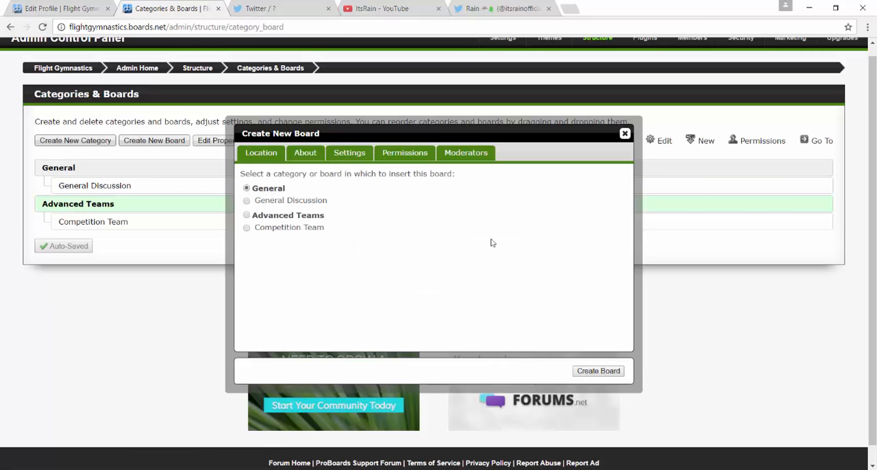
left_click(598, 374)
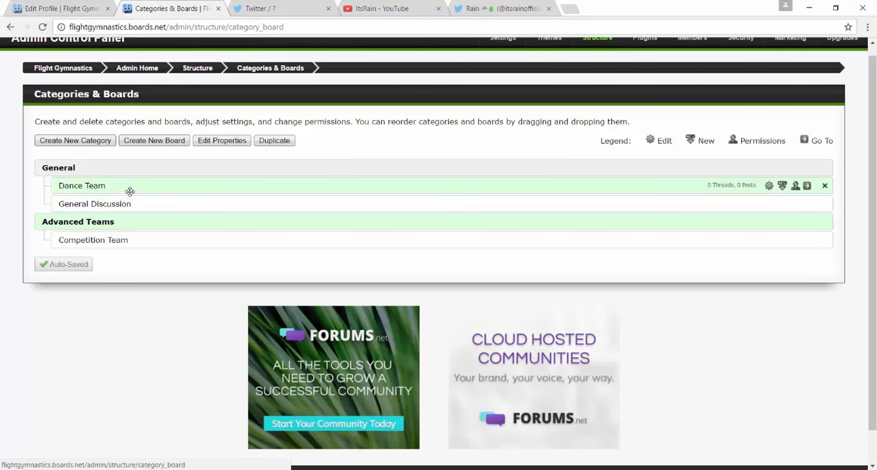
left_click_drag(129, 189, 105, 254)
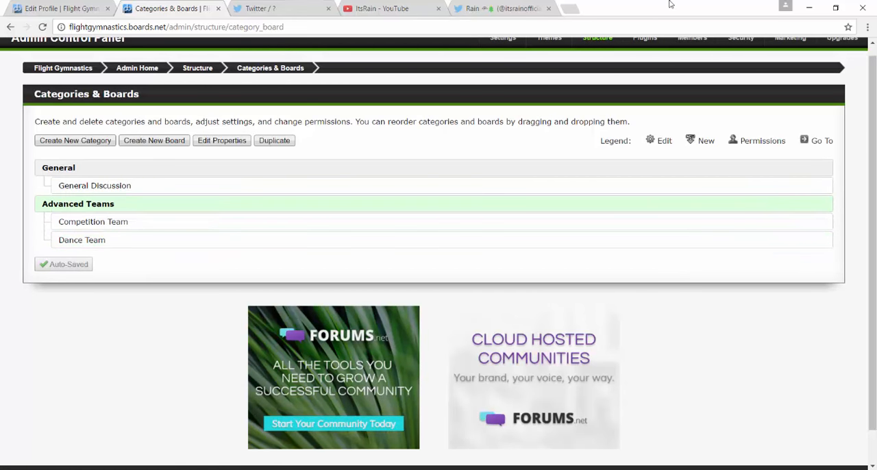
Go back to the admin home and open the Member Groups settings in the Members section.
left_click(198, 68)
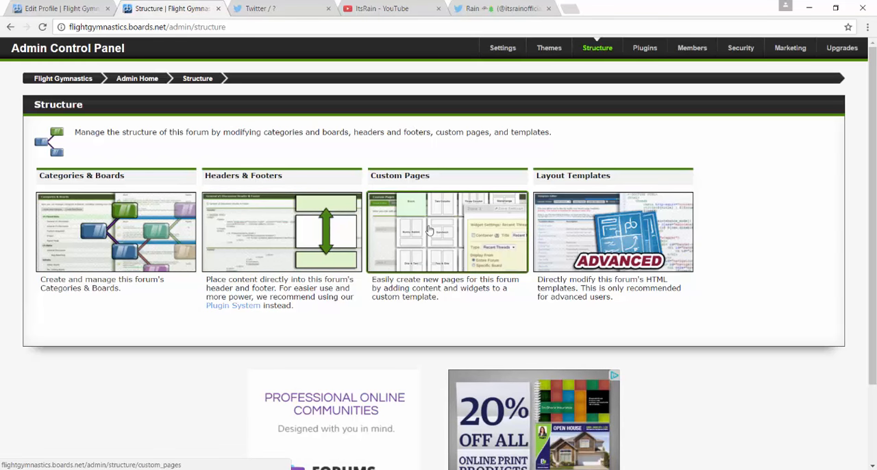
left_click(128, 78)
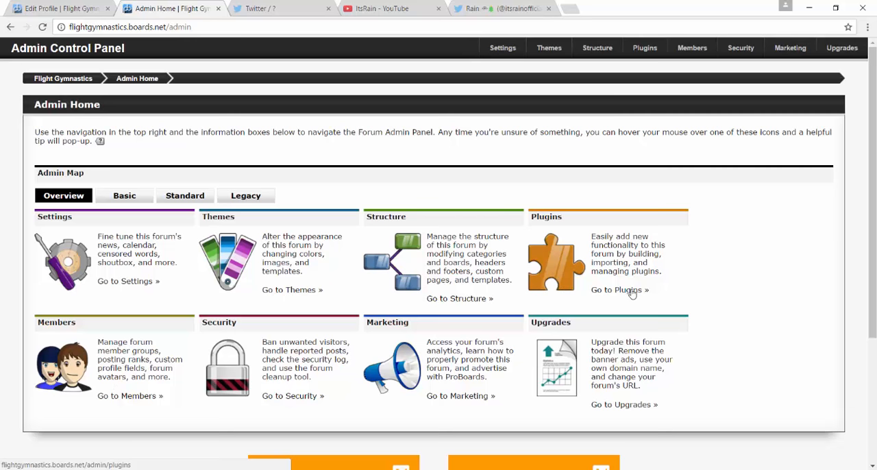
left_click(55, 361)
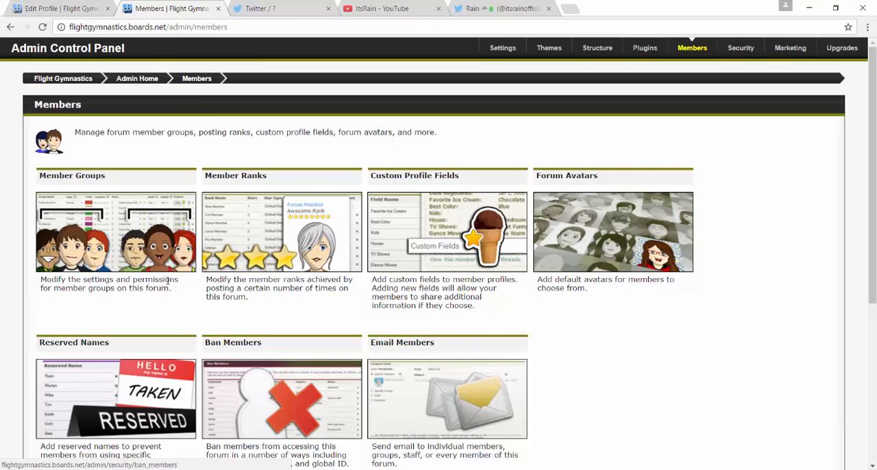
left_click(140, 219)
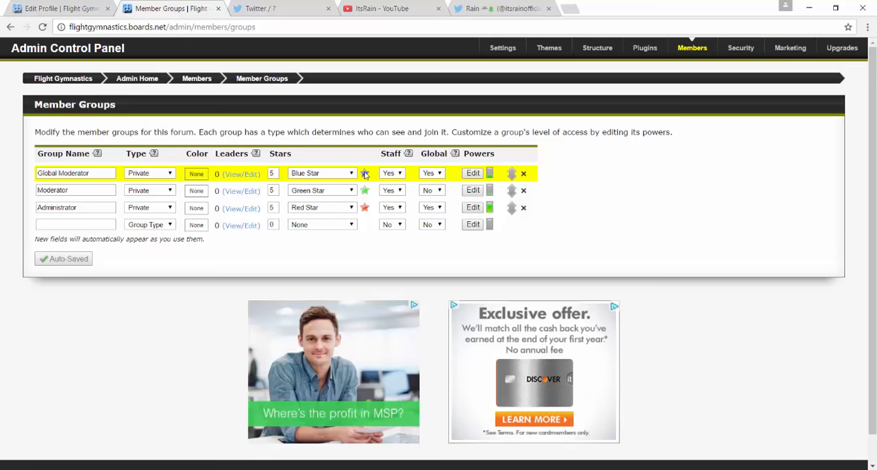
Inspect the name and description settings of the Global Moderator and Administrator groups.
left_click(97, 175)
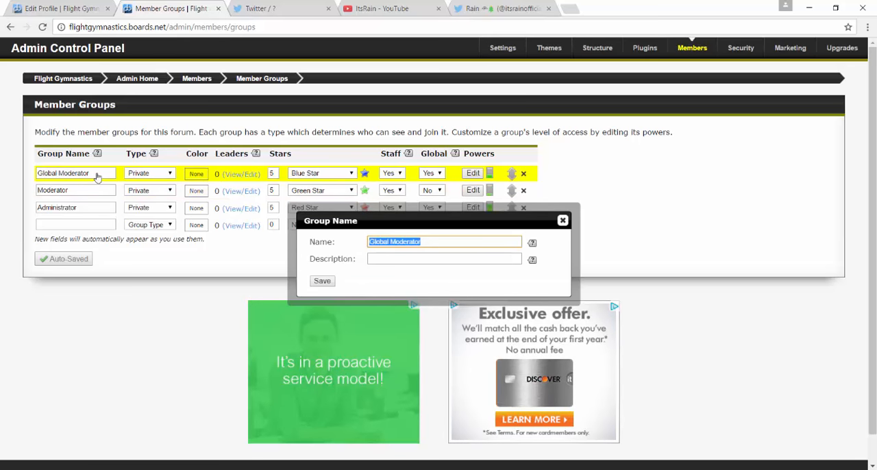
left_click(463, 241)
double_click(470, 243)
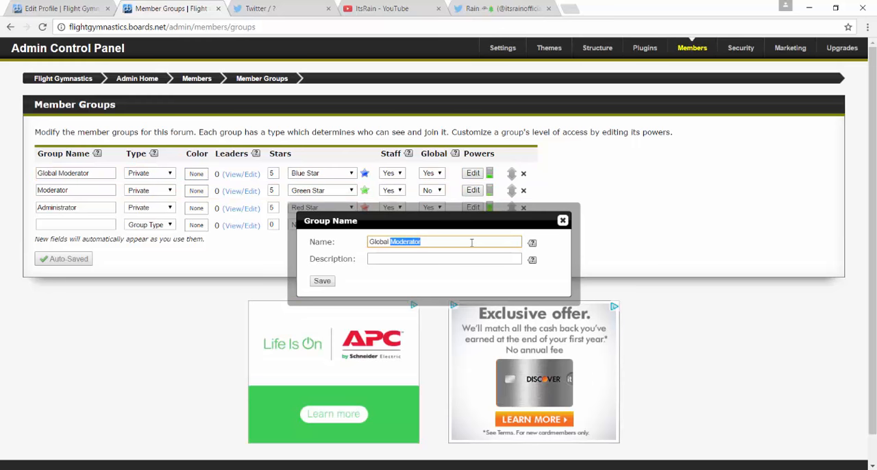
left_click(563, 220)
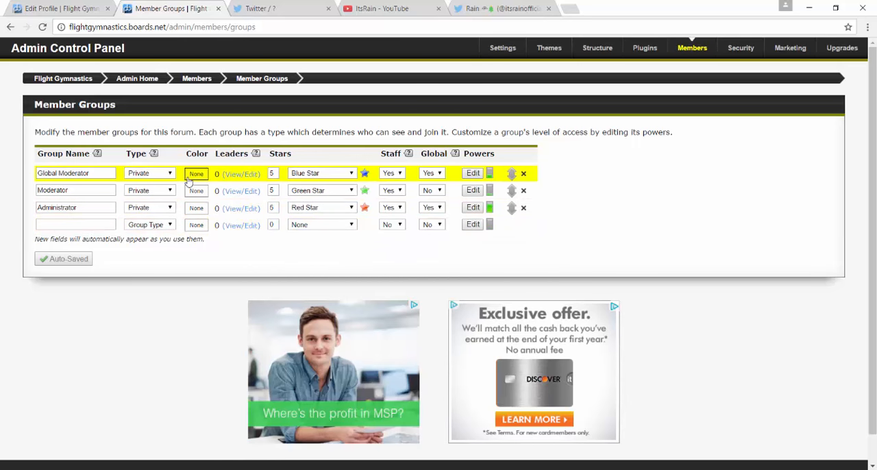
left_click(93, 208)
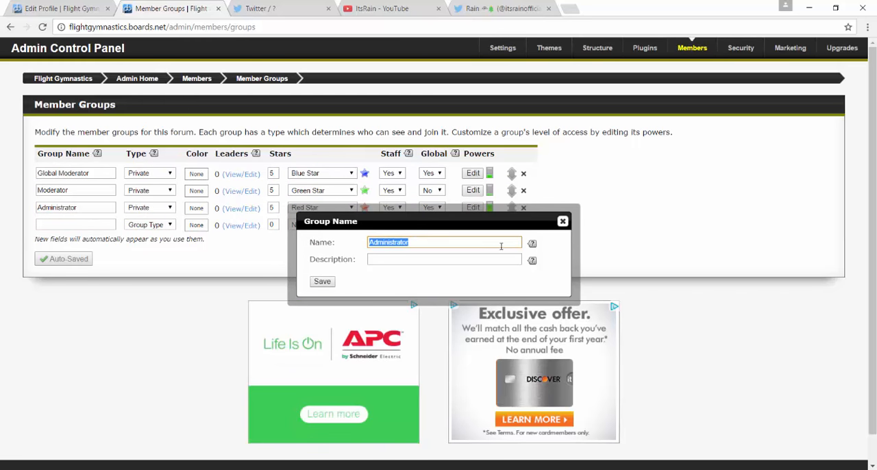
left_click(563, 221)
Delete the Administrator and Moderator member groups, verifying the deletions with the word "Delete".
left_click(523, 207)
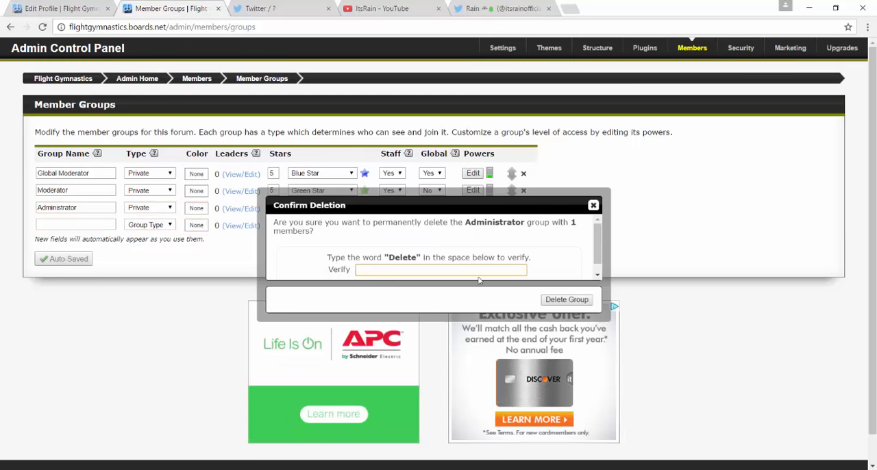
left_click(552, 300)
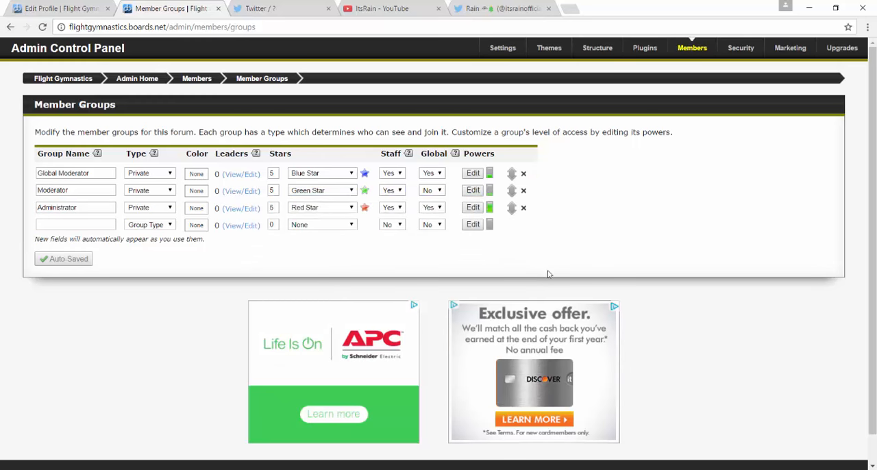
left_click(523, 190)
left_click(480, 270)
type("Delete")
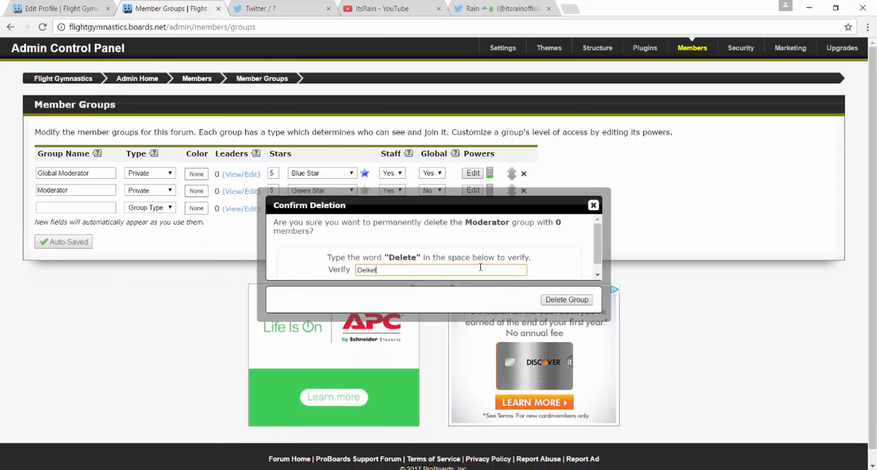
key("BackSpace")
key("BackSpace")
key("BackSpace")
type("ete")
key("BackSpace")
left_click(564, 302)
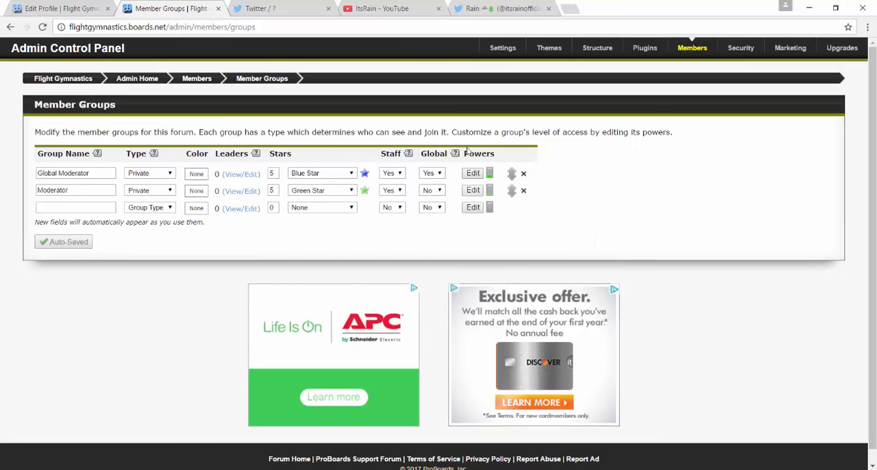
Delete the Global Moderator member group, verifying with the word "Delete".
left_click(524, 174)
left_click(446, 266)
type("D")
left_click(431, 282)
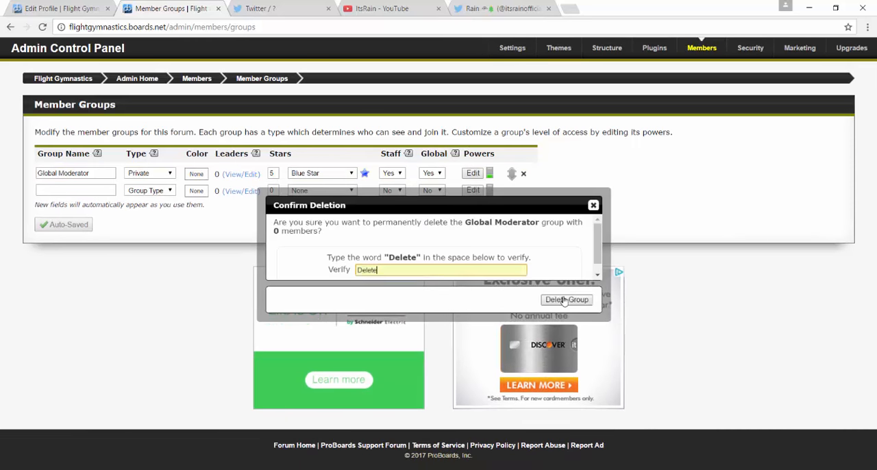
left_click(567, 299)
Create a member group named "Forum Owner" and set its type to Private.
left_click(63, 176)
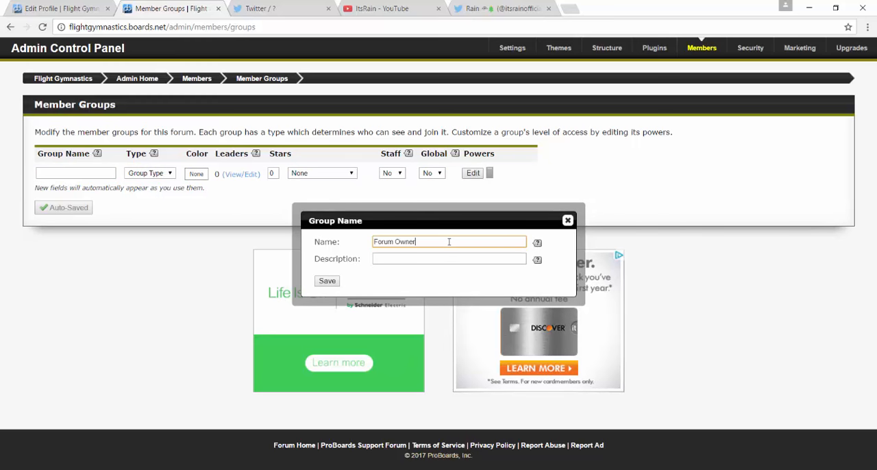
left_click(328, 281)
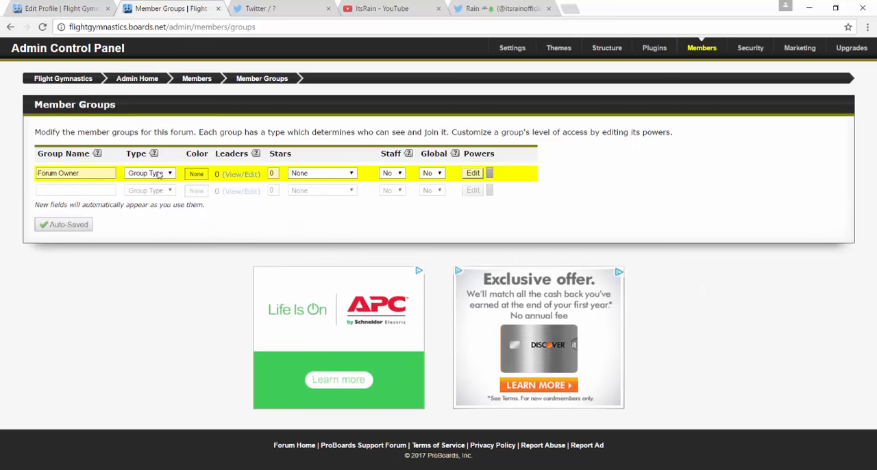
left_click(150, 173)
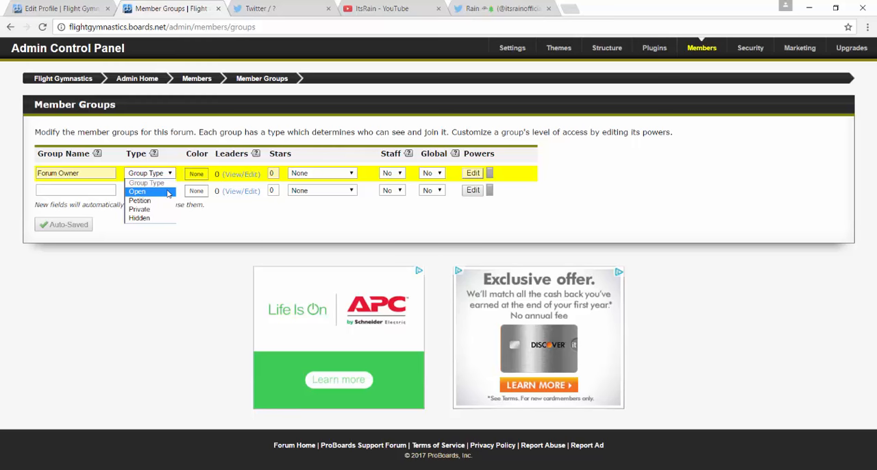
left_click(164, 212)
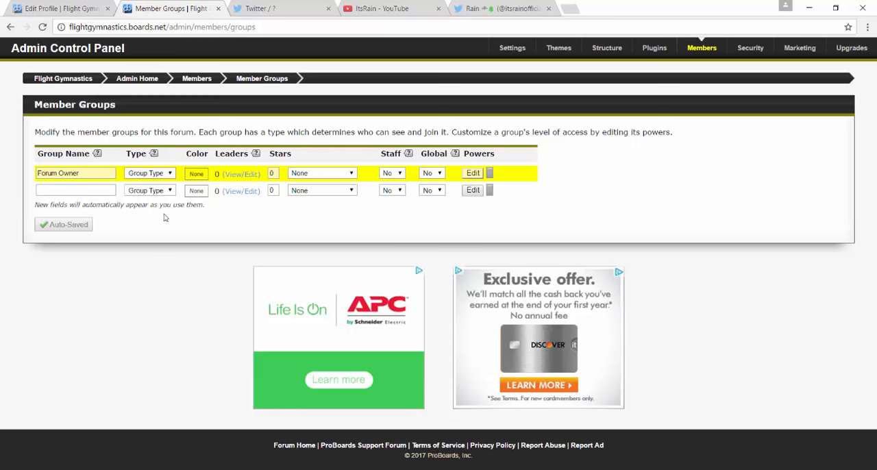
Set the Forum Owner group's color to light purple, hex bc4eff.
left_click(194, 174)
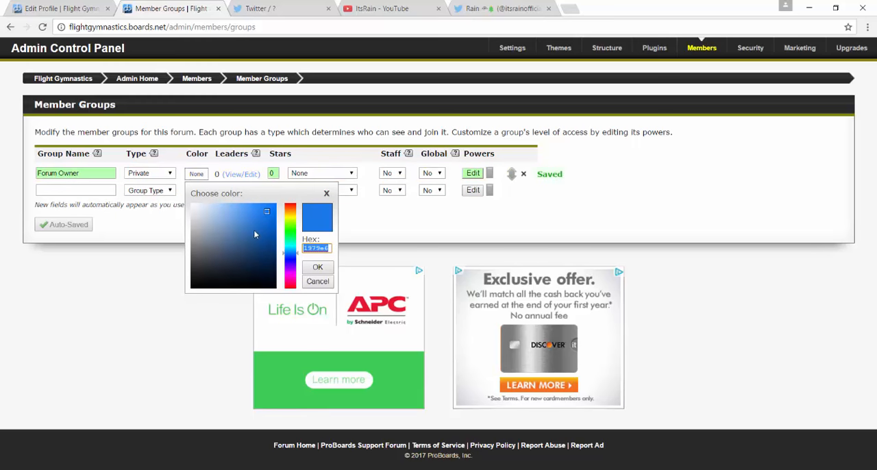
left_click(291, 269)
left_click_drag(268, 220, 244, 163)
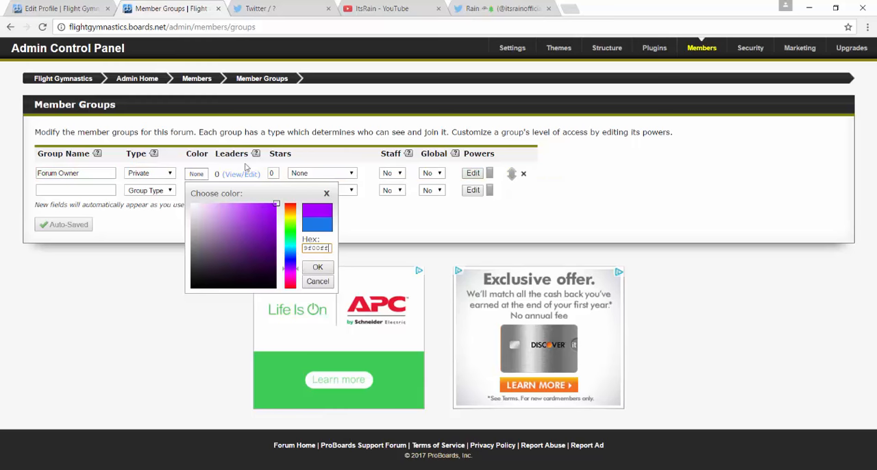
left_click_drag(261, 207, 251, 200)
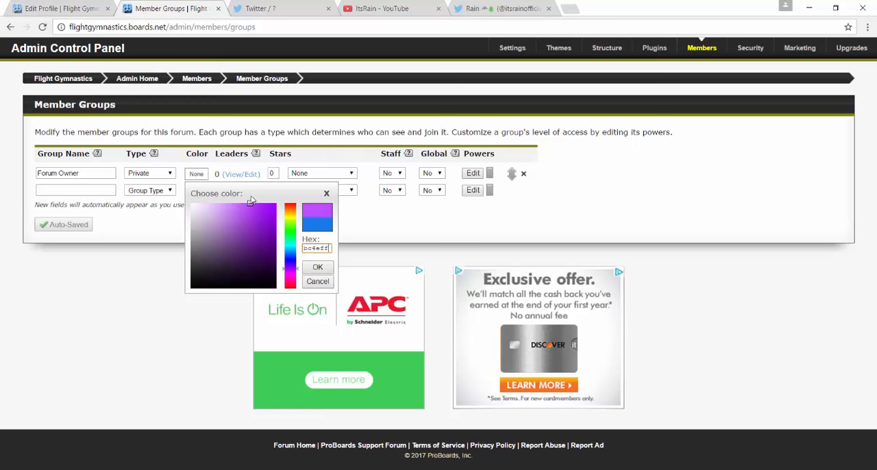
left_click(318, 267)
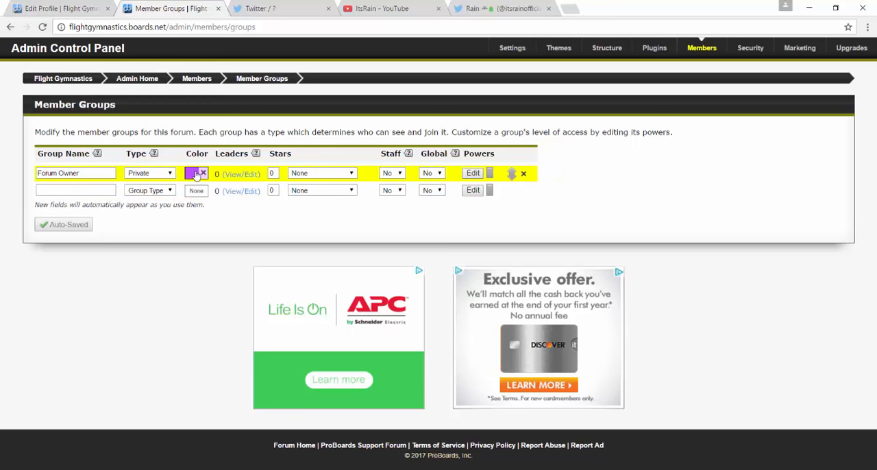
Change the Forum Owner group's color to dark blue by entering hex value 00bf.
left_click(194, 174)
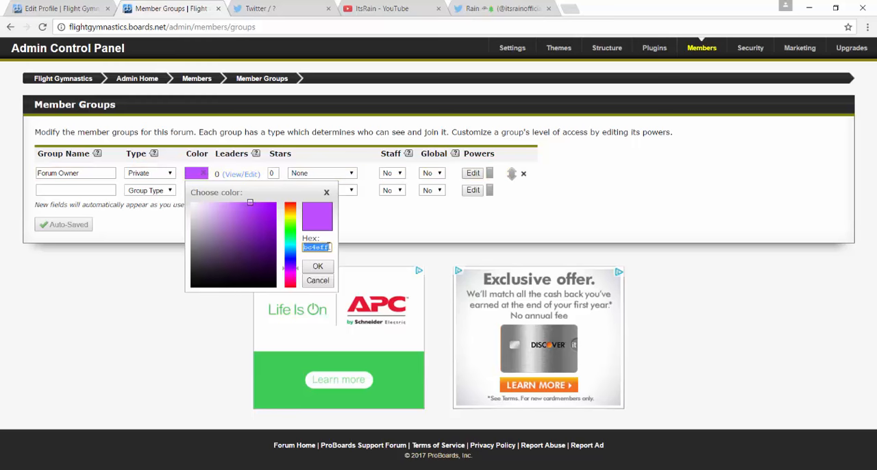
type("bf0000")
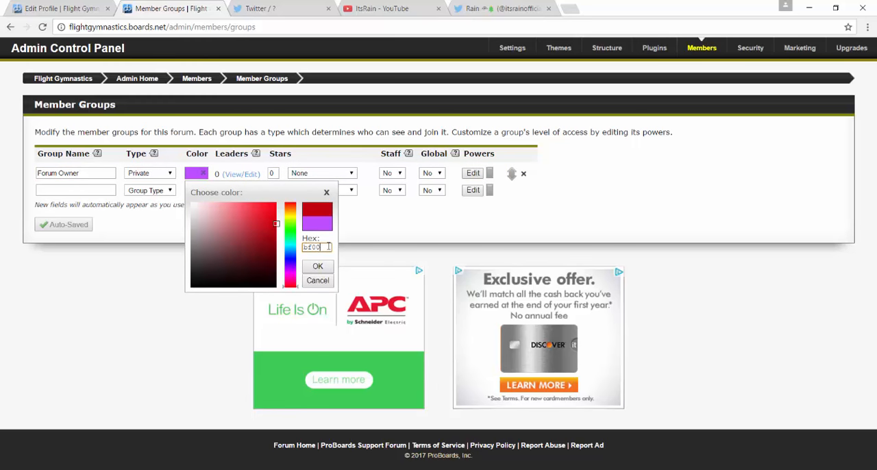
key("BackSpace")
key("BackSpace")
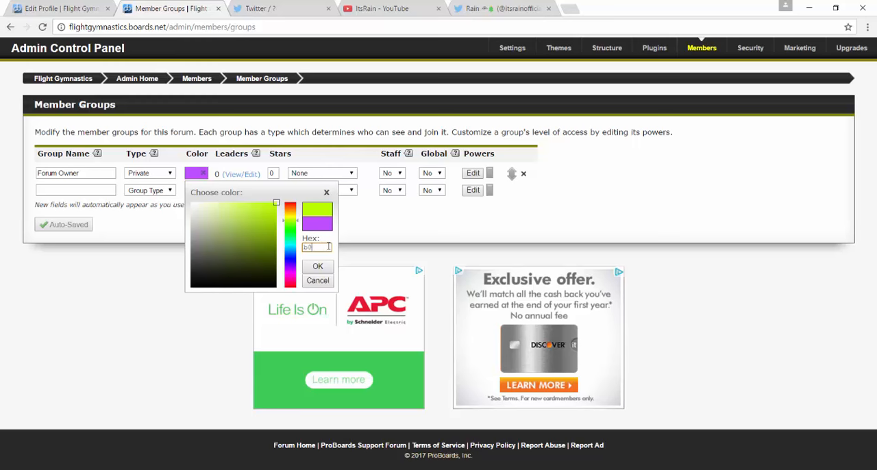
type("0000f")
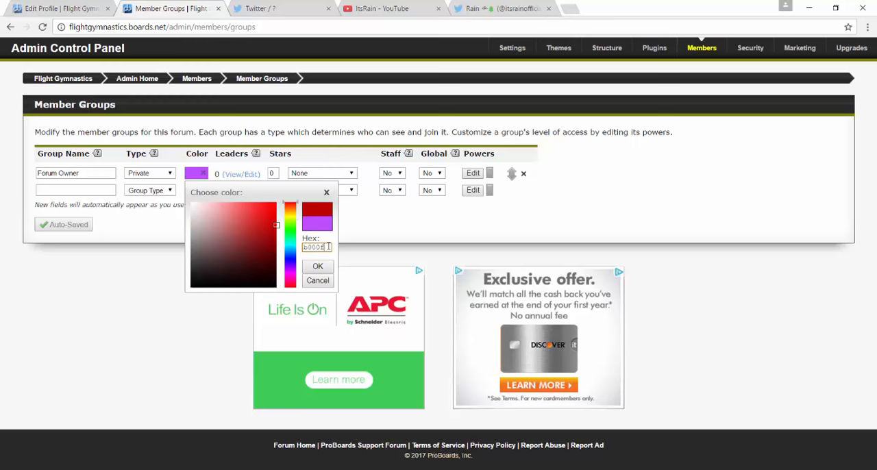
left_click(288, 245)
double_click(322, 246)
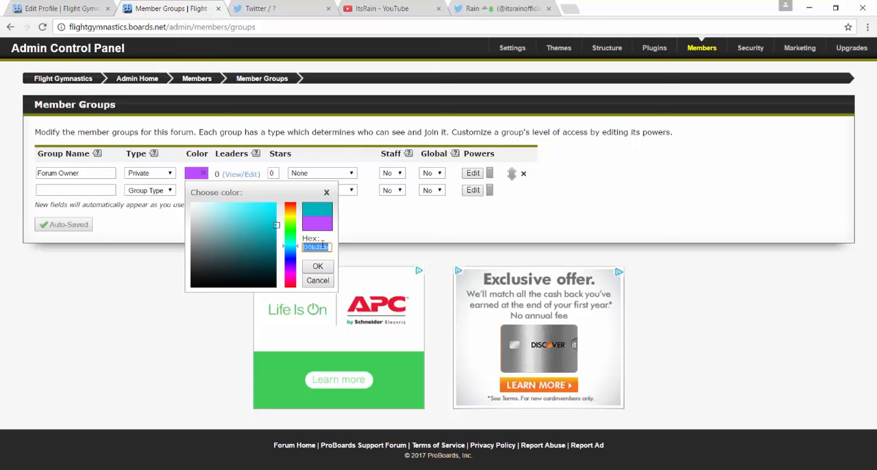
type("00bf")
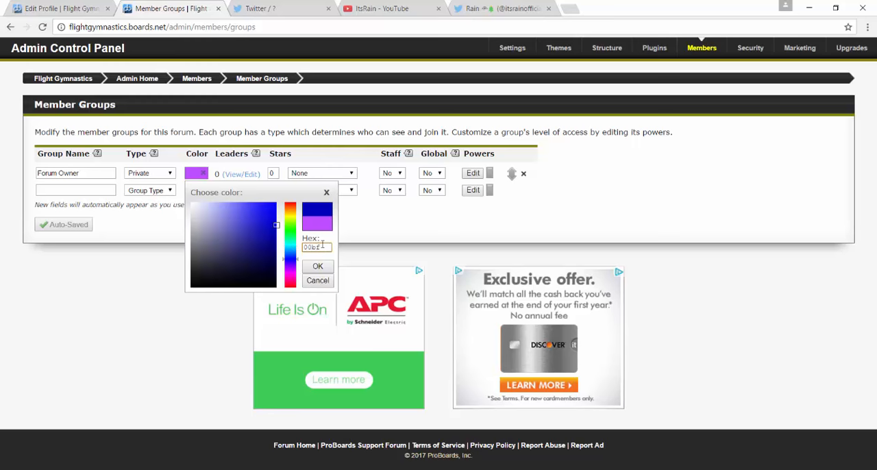
key("Return")
left_click(241, 174)
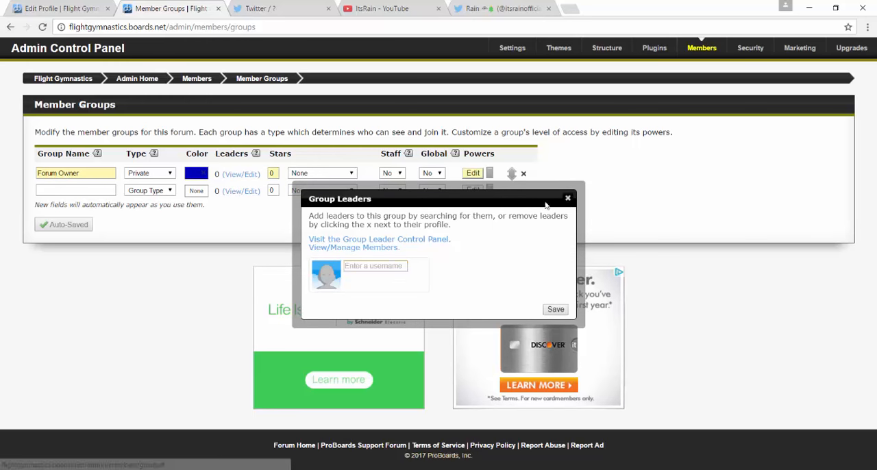
left_click(567, 198)
Change the Forum Owner group's color to bright cyan.
left_click(196, 173)
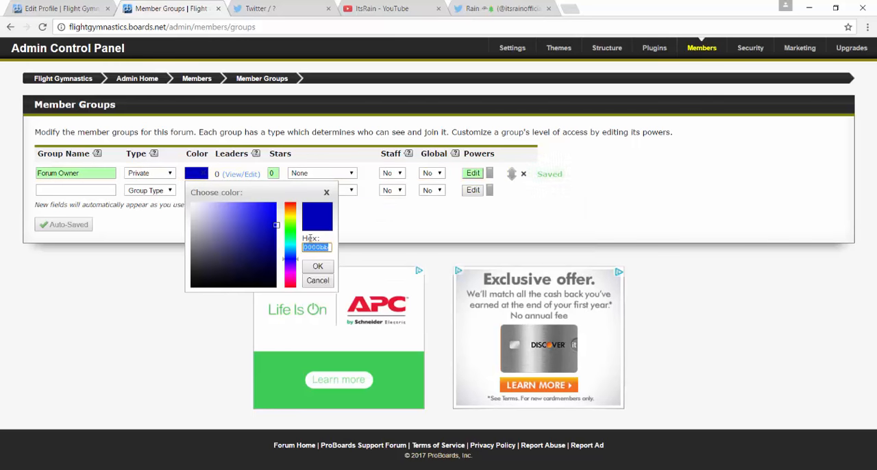
type("0000bf")
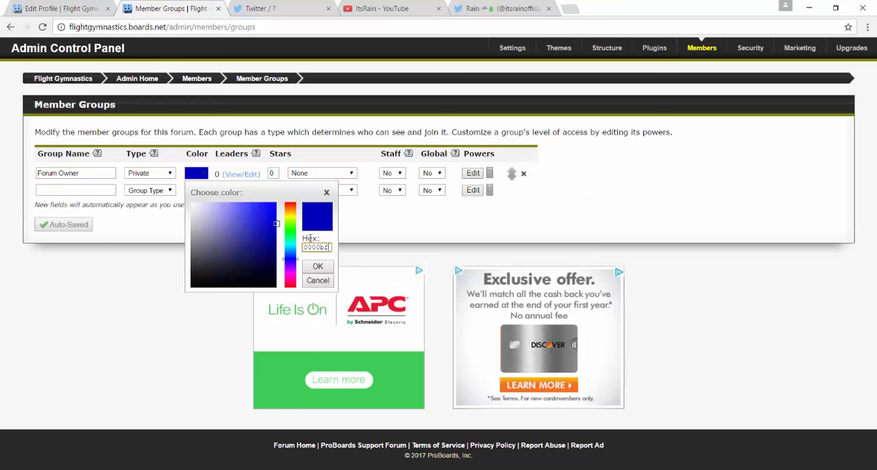
key("BackSpace")
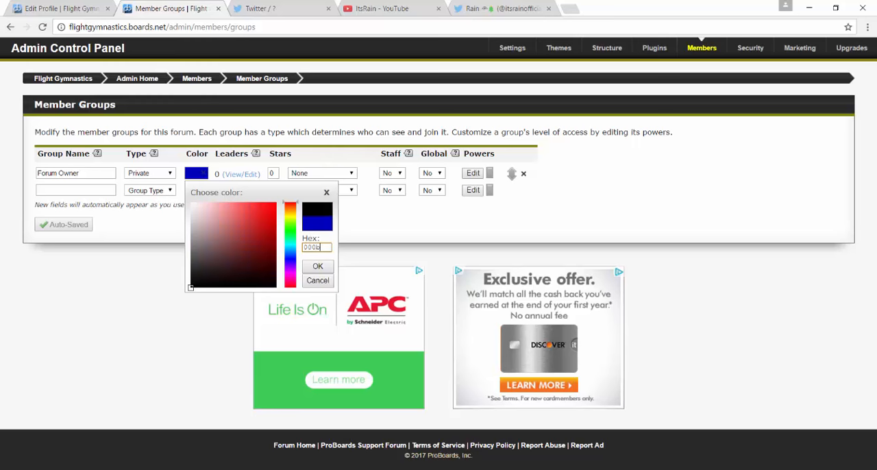
left_click_drag(289, 257, 293, 200)
left_click(317, 267)
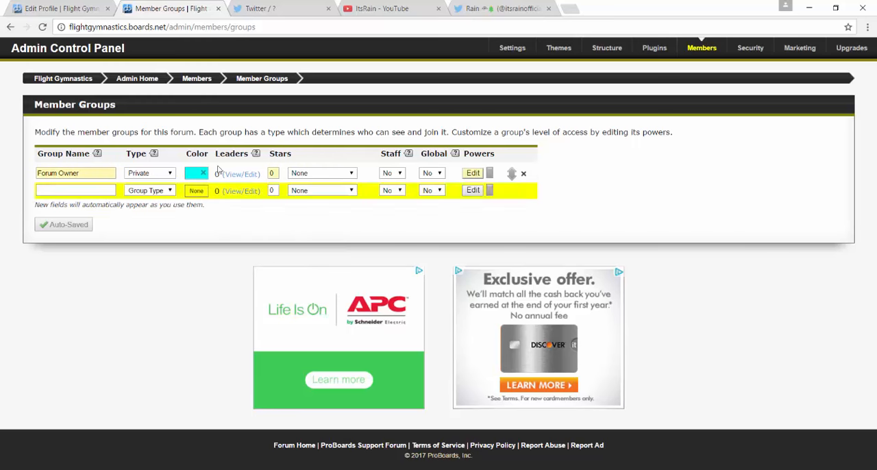
Give the Forum Owner group 9 stars in the Seafoam Star style.
left_click(274, 172)
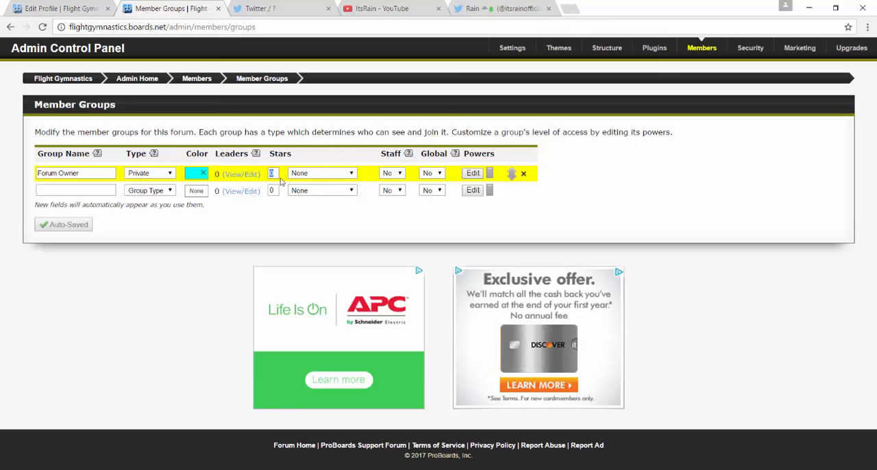
type("9")
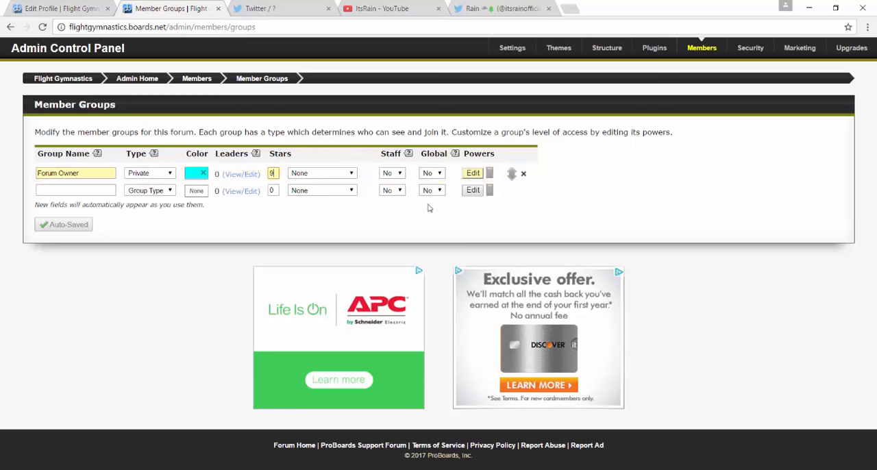
left_click(346, 174)
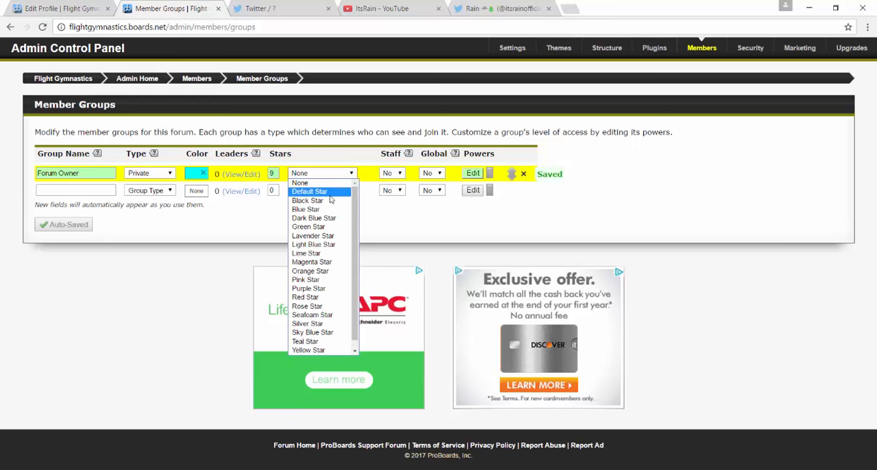
left_click(312, 314)
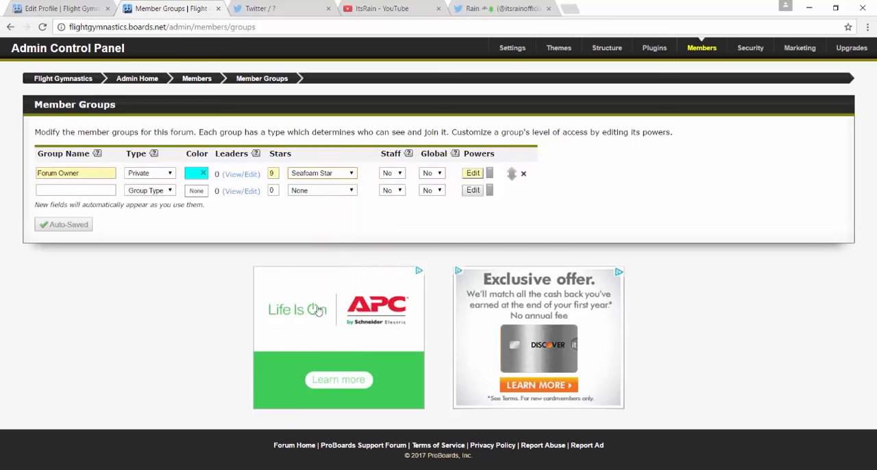
Change the Forum Owner group's star style to Teal Star and set its Staff and Global options to Yes.
left_click(351, 173)
left_click(329, 344)
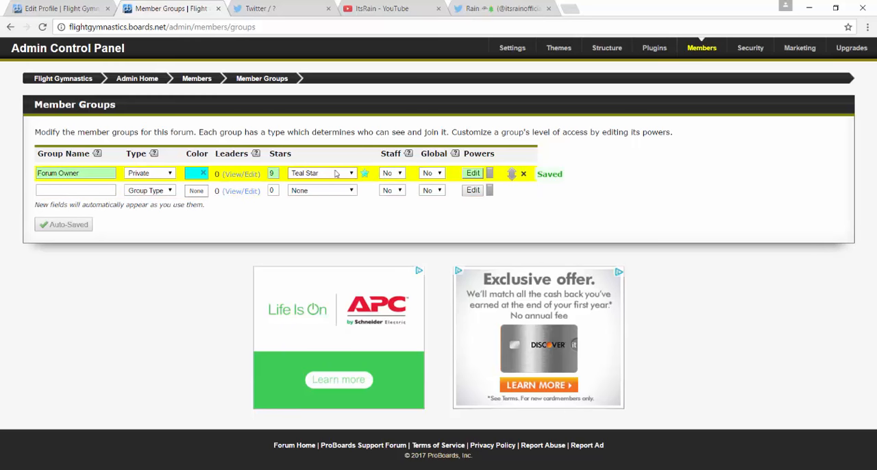
left_click(396, 173)
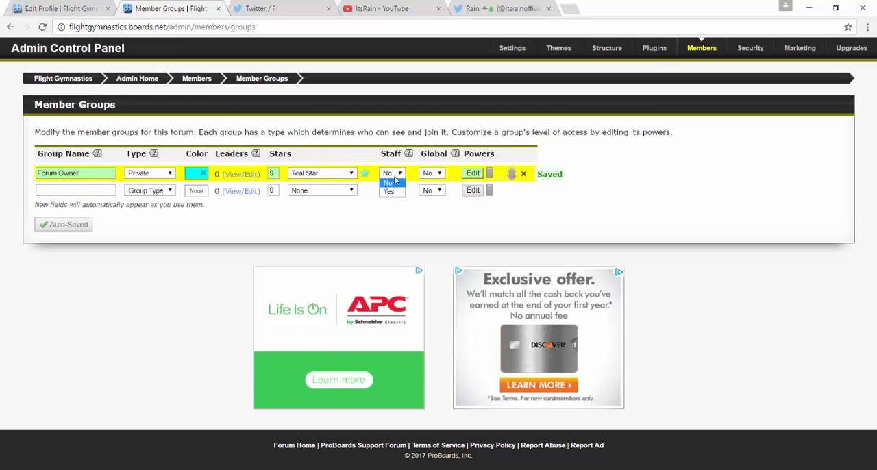
left_click(390, 191)
left_click(432, 173)
left_click(429, 191)
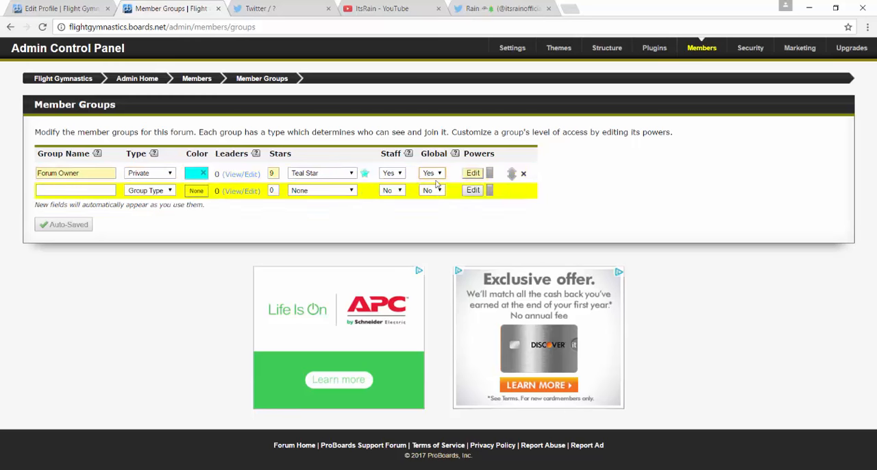
In the Forum Owner group's powers, set Make Announcement, Sticky, Lock and Move to Yes.
left_click(472, 174)
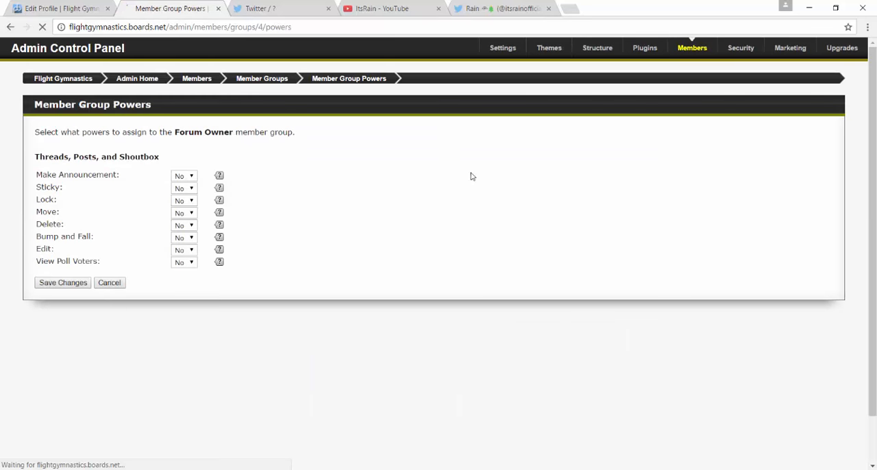
left_click(186, 177)
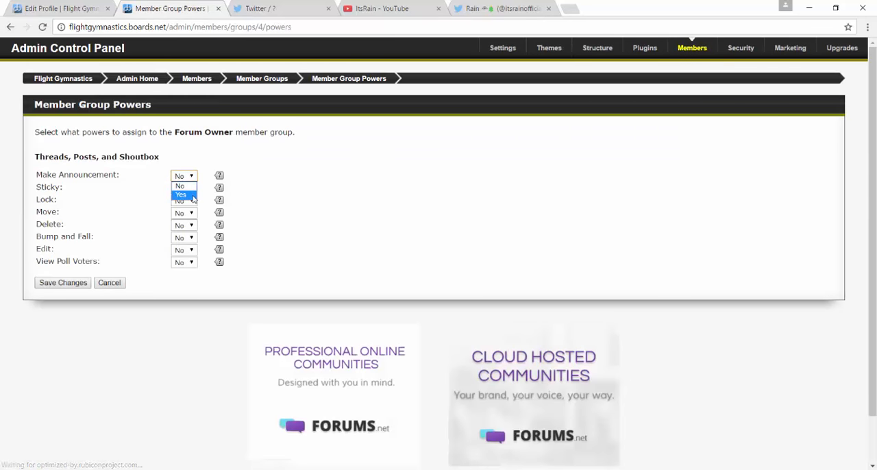
left_click(181, 194)
left_click(183, 188)
left_click(180, 206)
left_click(183, 200)
left_click(181, 219)
left_click(182, 213)
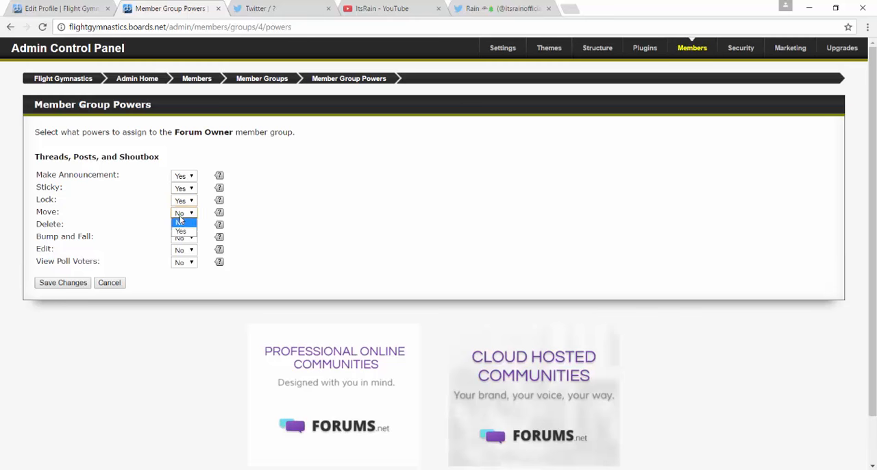
left_click(180, 231)
Set the Forum Owner group's Bump and Fall, Delete, Edit and View Poll Voters powers to Yes and save the changes.
left_click(184, 237)
left_click(180, 256)
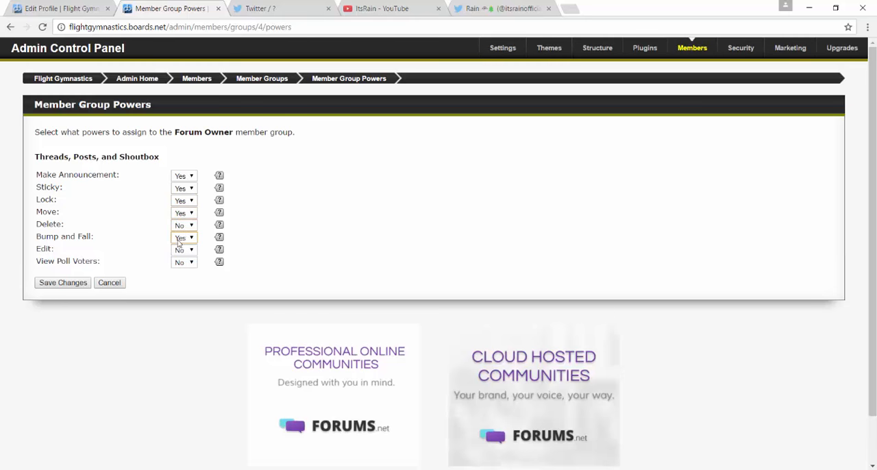
left_click(181, 225)
left_click(181, 242)
left_click(183, 250)
left_click(185, 267)
left_click(186, 262)
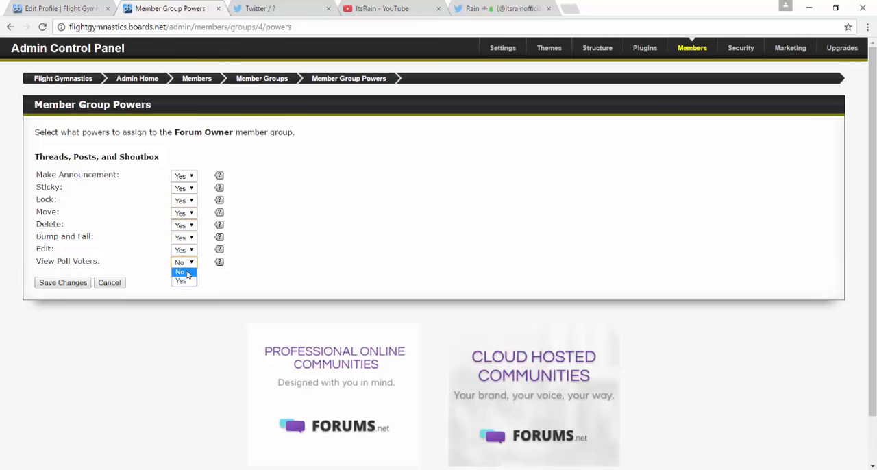
left_click(187, 274)
left_click(185, 265)
left_click(183, 281)
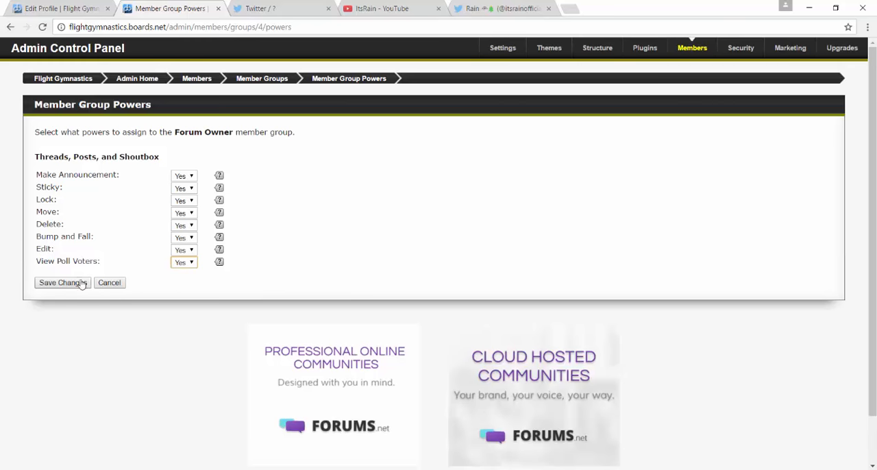
left_click(72, 282)
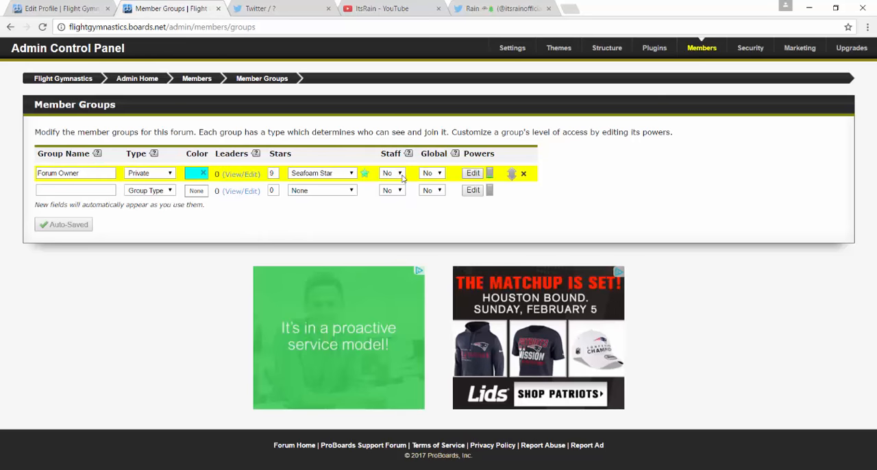
Set both the Staff and Global options of the Forum Owner group to Yes and stay on the page while they save.
left_click(392, 173)
left_click(394, 184)
left_click(432, 172)
left_click(440, 185)
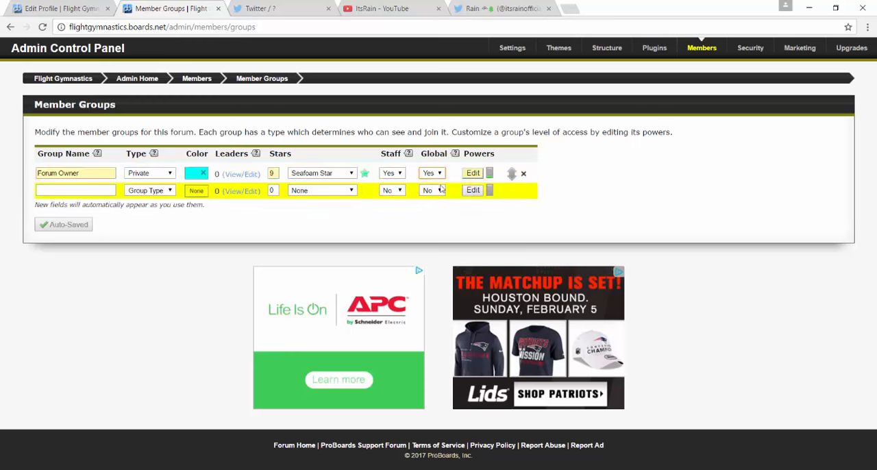
left_click(470, 174)
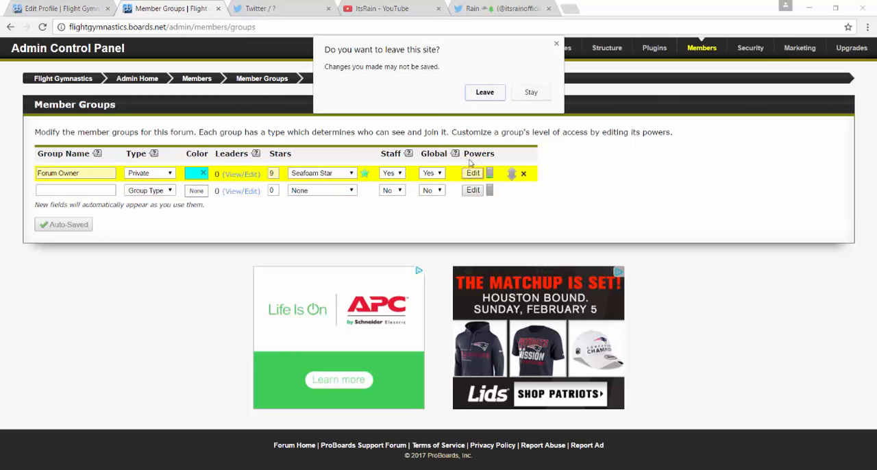
left_click(529, 92)
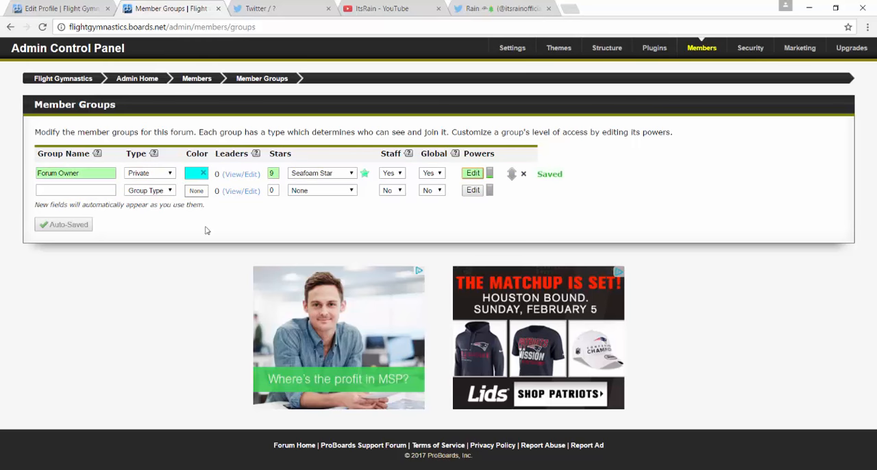
left_click(99, 192)
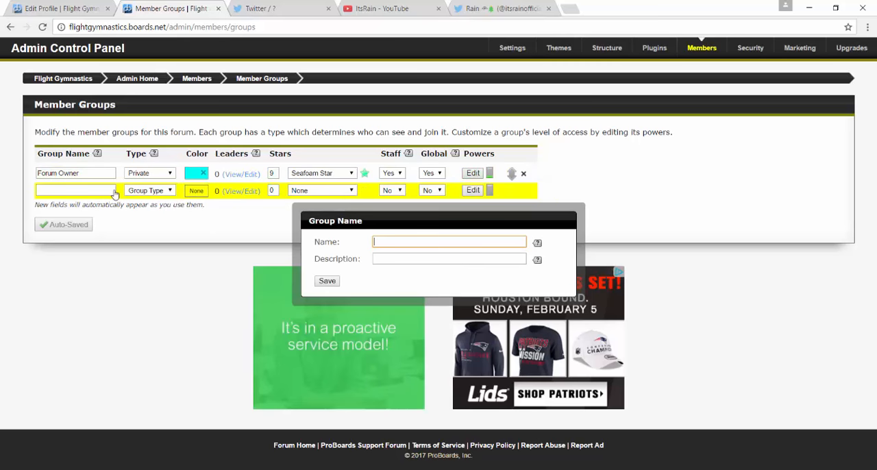
left_click(568, 221)
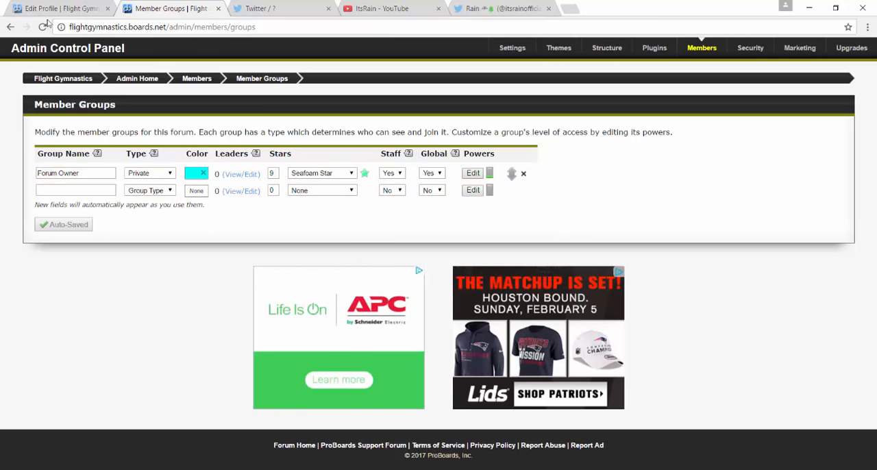
In the Members section of the Forum Owner group's powers, set Edit Profiles and Edit Groups to Yes.
left_click(472, 173)
scroll(267, 194, "down", 3)
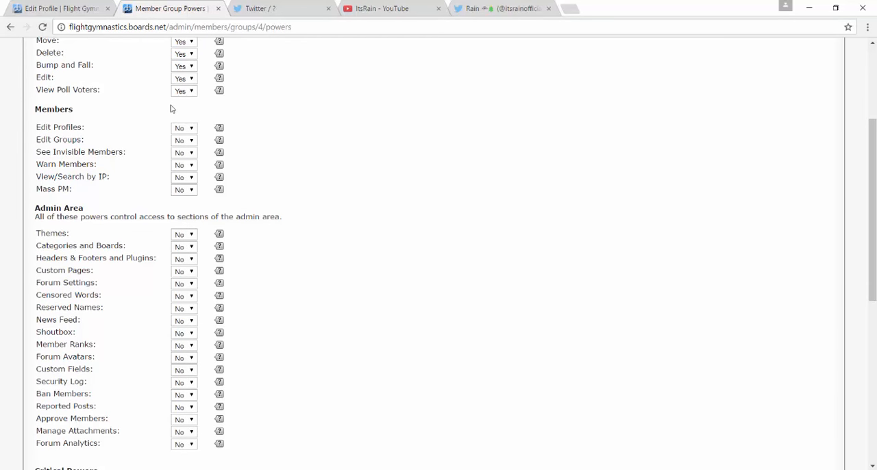
left_click(185, 129)
left_click(182, 147)
left_click(182, 152)
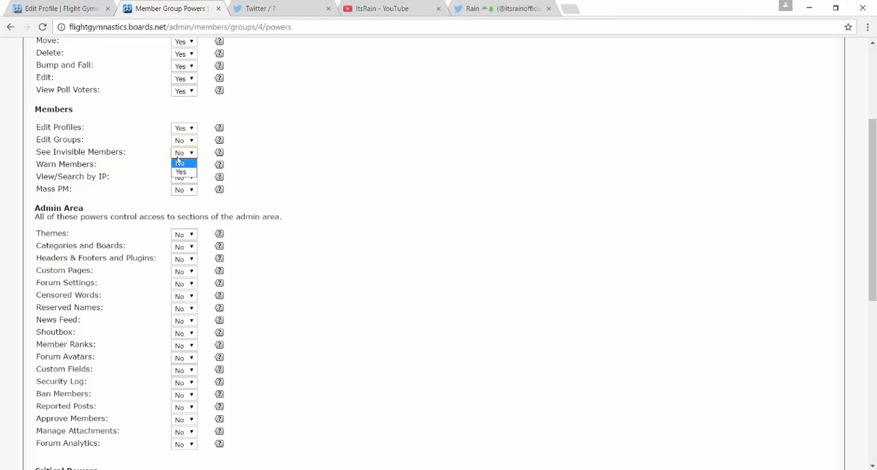
left_click(179, 167)
left_click(183, 141)
left_click(182, 158)
left_click(185, 141)
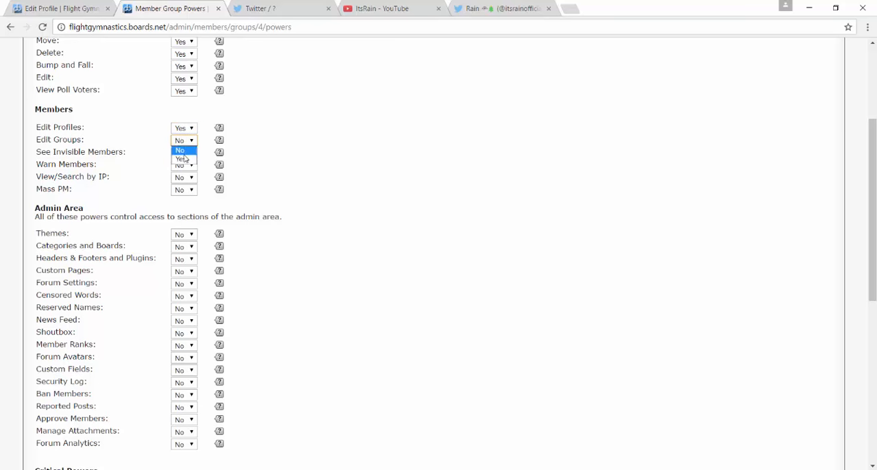
left_click(184, 159)
Set the Forum Owner group's See Invisible Members, Warn Members, View/Search by IP and Mass PM powers to Yes.
left_click(184, 153)
left_click(182, 170)
left_click(183, 165)
left_click(182, 182)
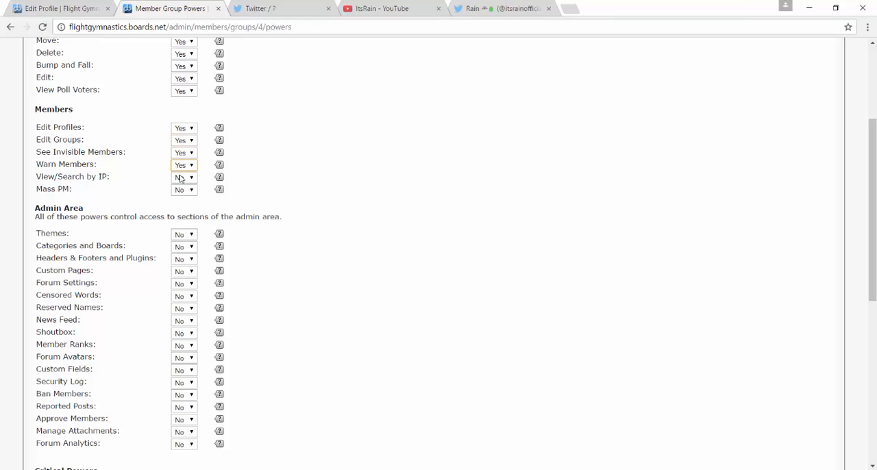
left_click(183, 177)
left_click(178, 195)
left_click(184, 190)
left_click(181, 197)
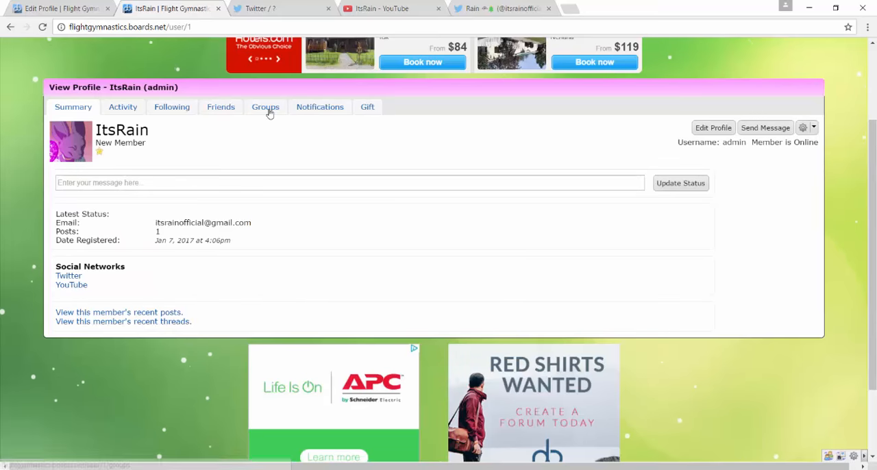
Add the admin account to the Forum Owner group from the groups section of its profile.
left_click(267, 111)
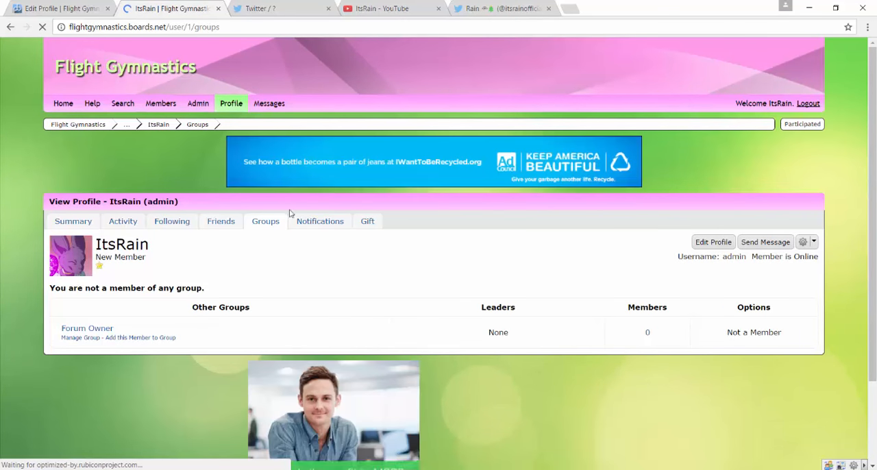
left_click(124, 339)
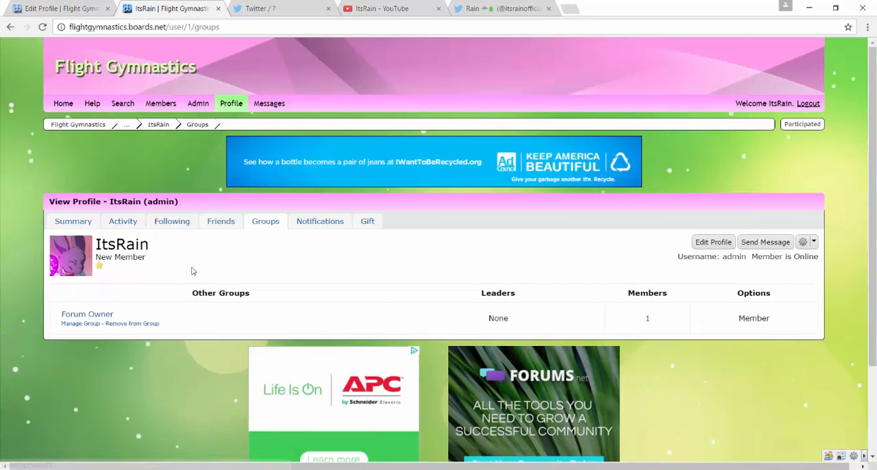
Check the admin account's group, name color and stars in the member list and on its profile pages.
left_click(163, 104)
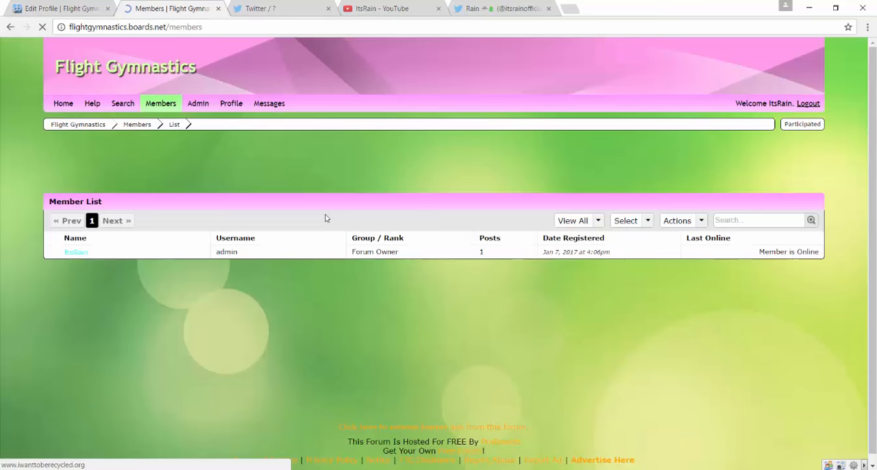
left_click(394, 253)
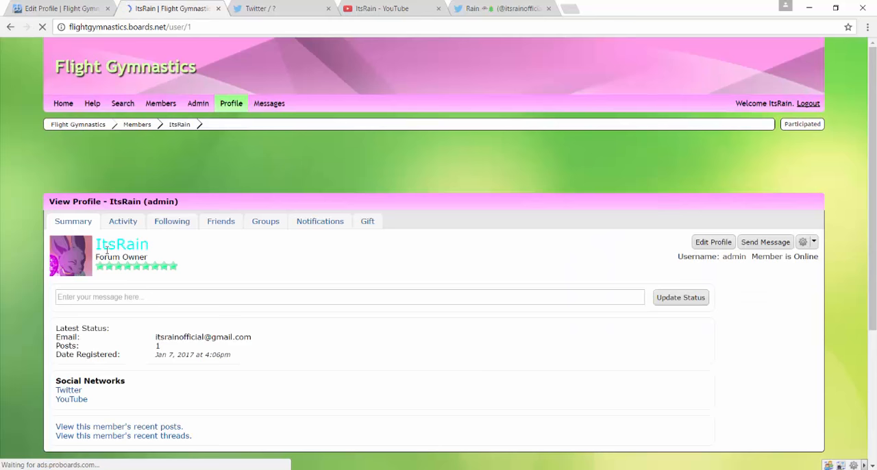
mouse_move(98, 246)
left_mouse_down()
mouse_move(150, 247)
mouse_move(97, 246)
left_mouse_up()
left_click(152, 247)
left_click(167, 256)
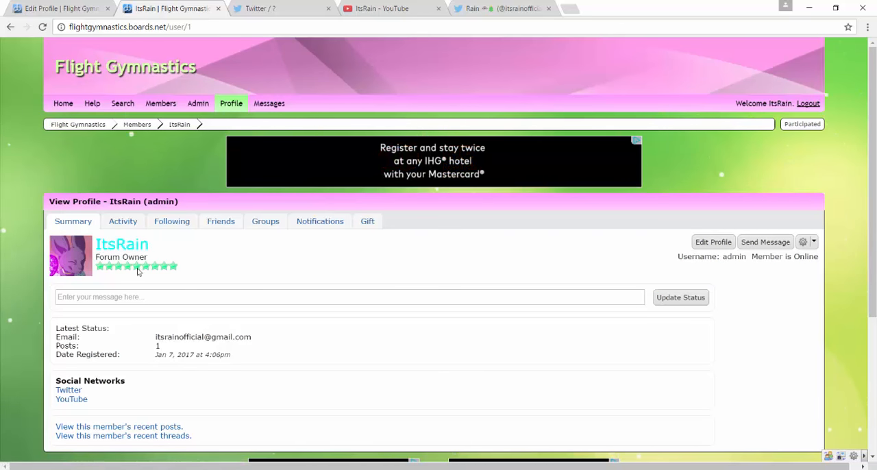
left_click(164, 297)
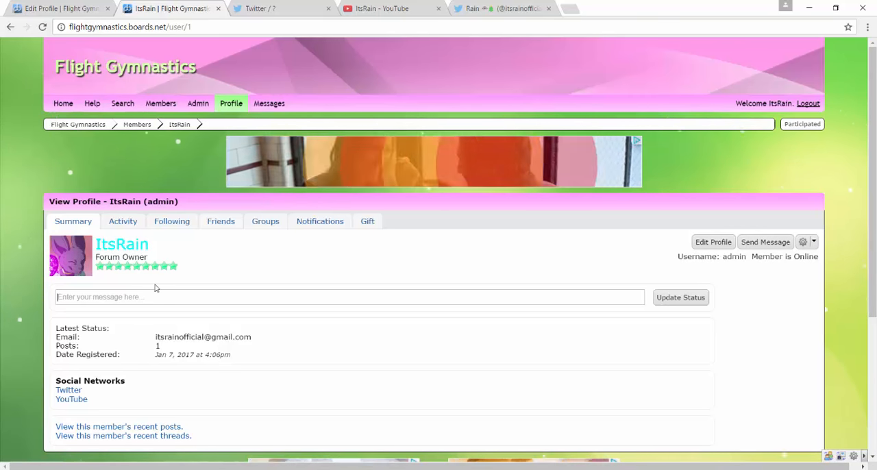
left_click(181, 223)
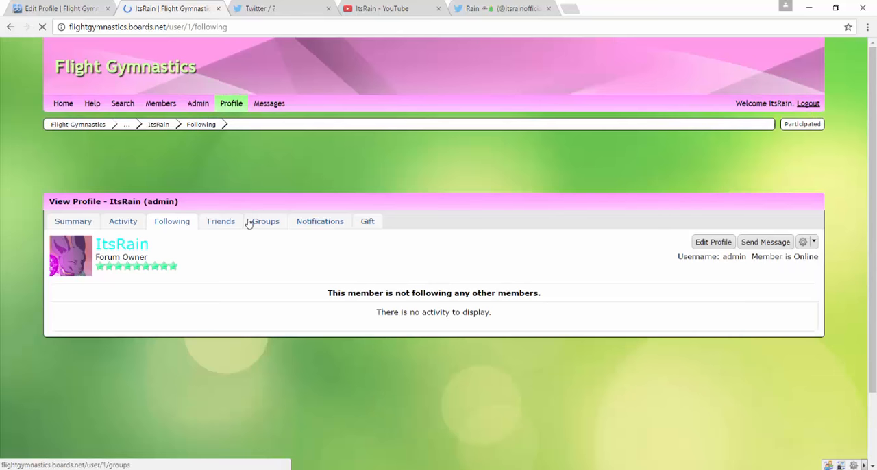
left_click(264, 223)
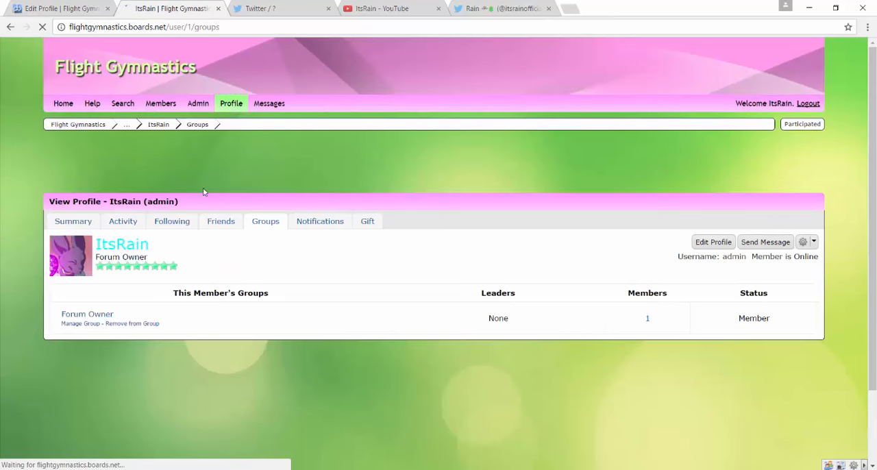
Open the Security section of the forum's admin area.
mouse_move(97, 129)
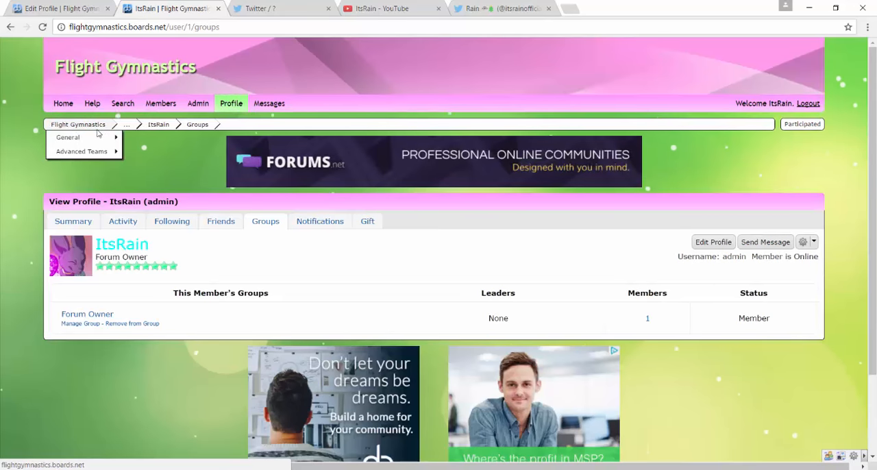
left_click(187, 104)
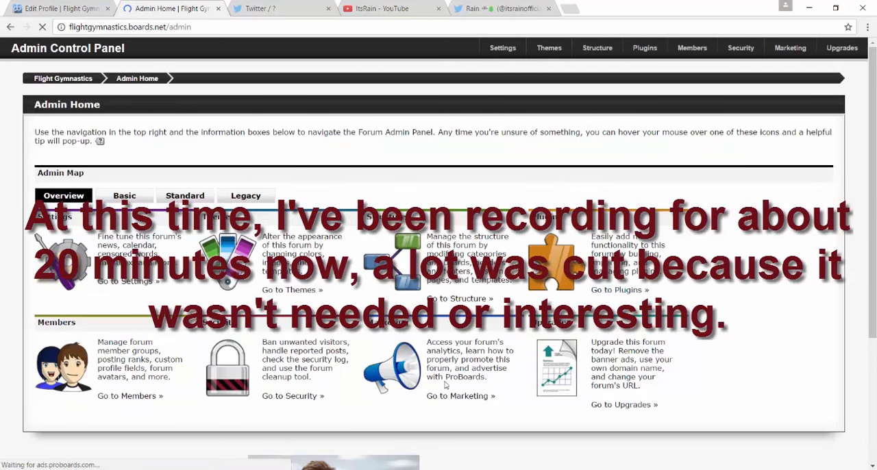
left_click(218, 367)
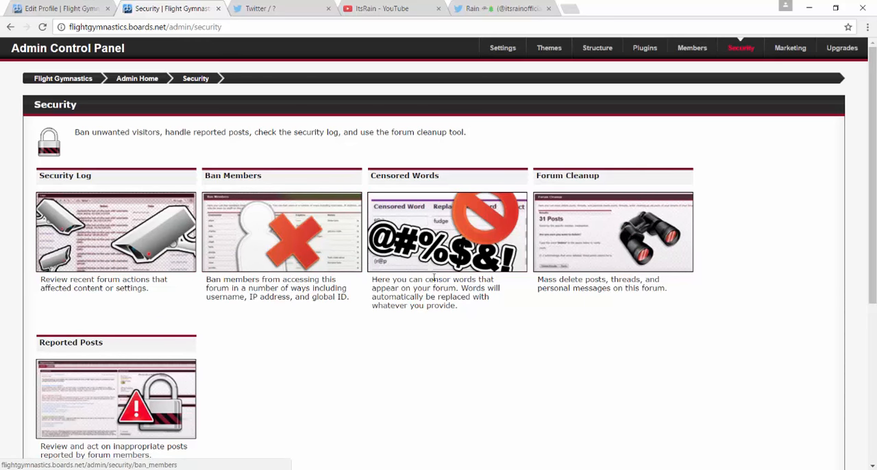
Open the censored words settings and add "fuck" as the first censored word with the replacement "duck".
left_click(411, 226)
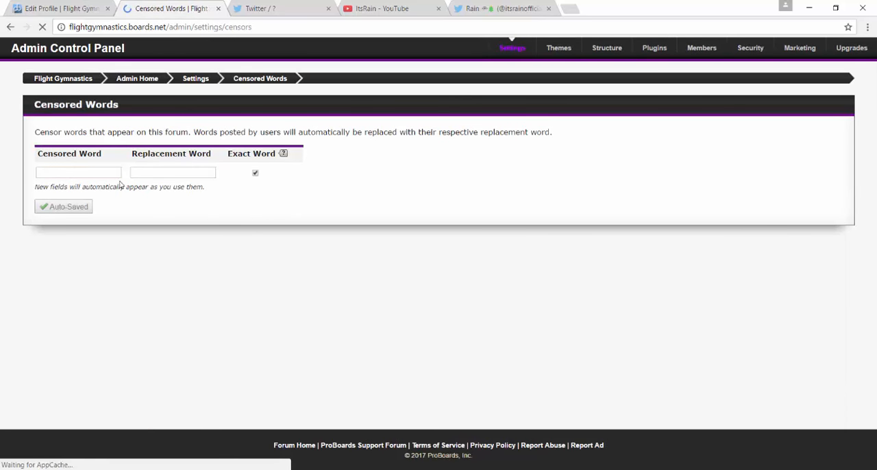
left_click(95, 170)
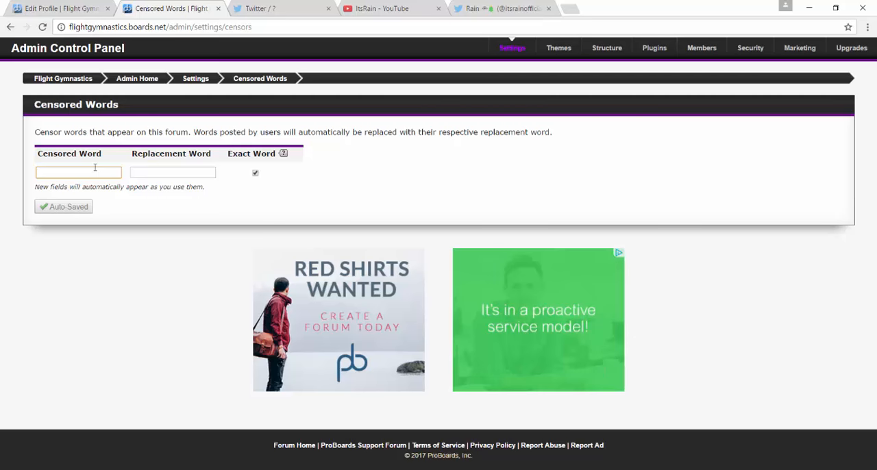
type("fuck")
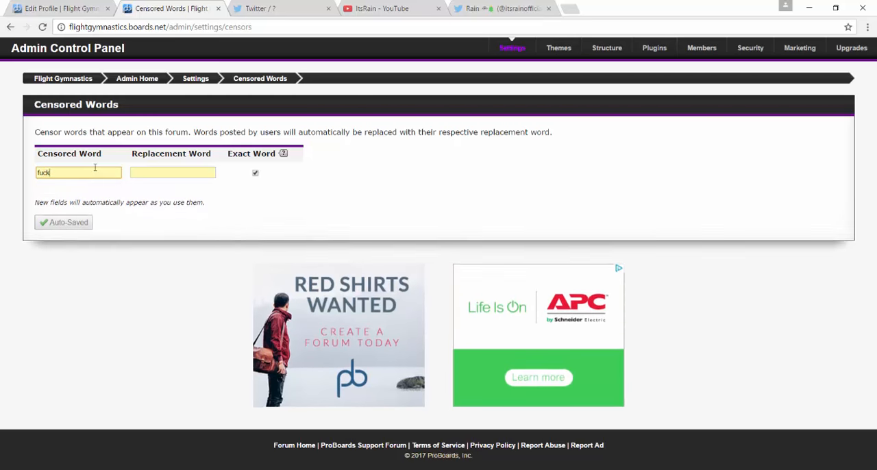
left_click(193, 174)
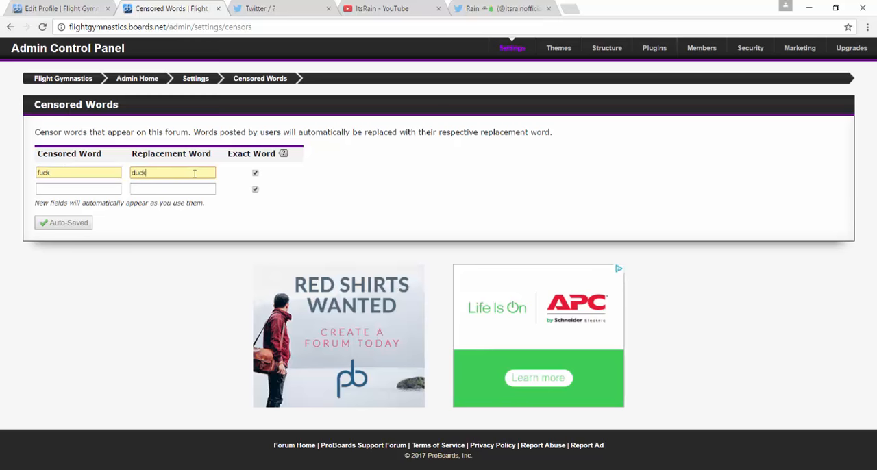
Add "shit" as the second censored word, leaving its replacement word empty.
left_click(108, 187)
type("shit")
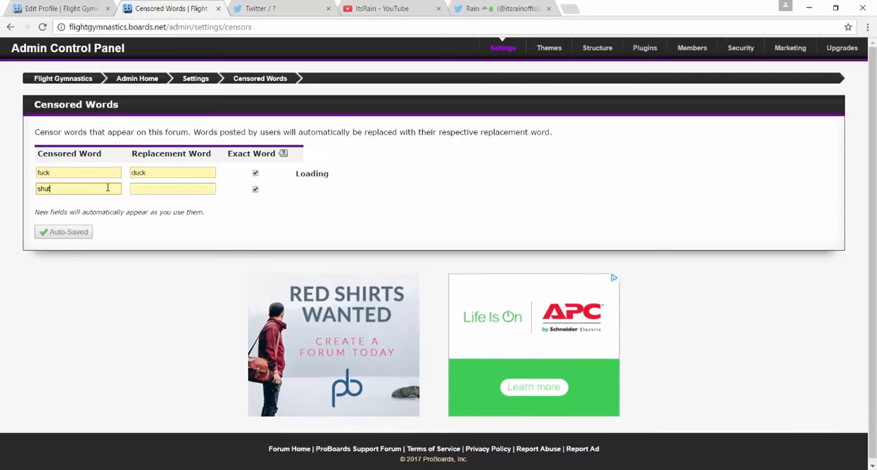
left_click(144, 188)
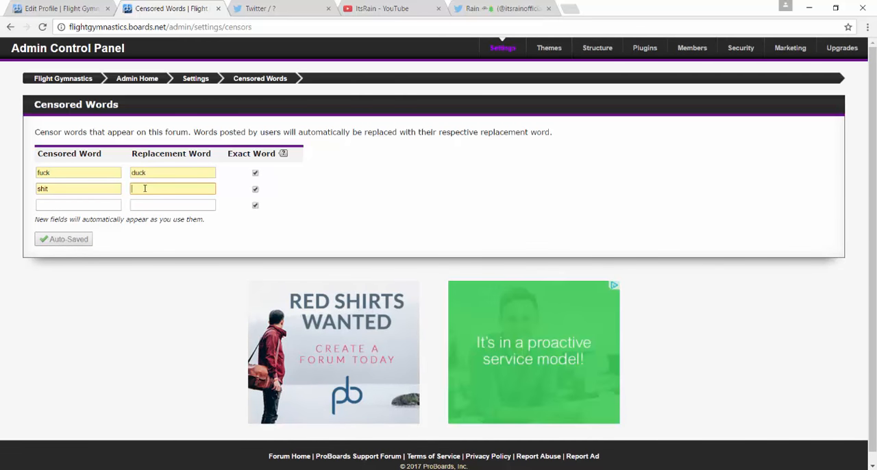
key("BackSpace")
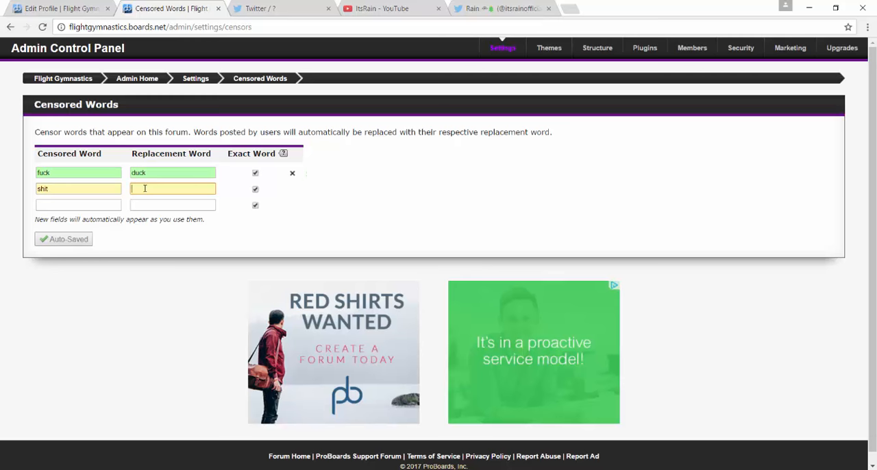
Set the replacement word for both censored words to "****".
double_click(138, 170)
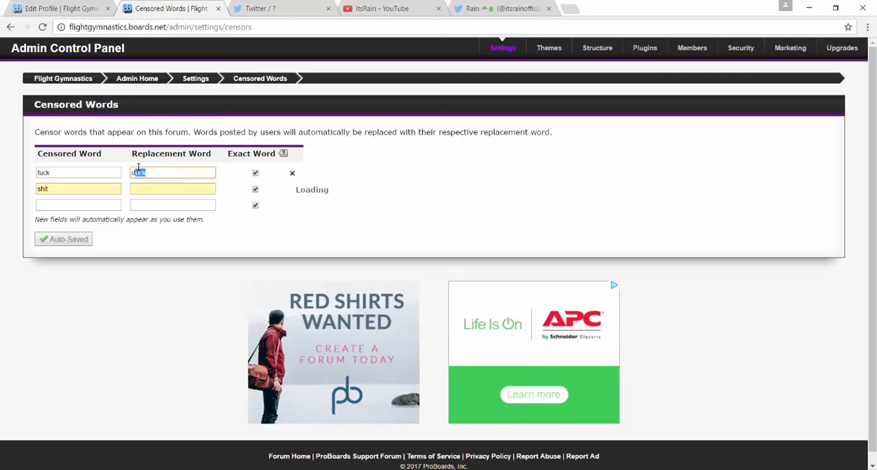
type("*")
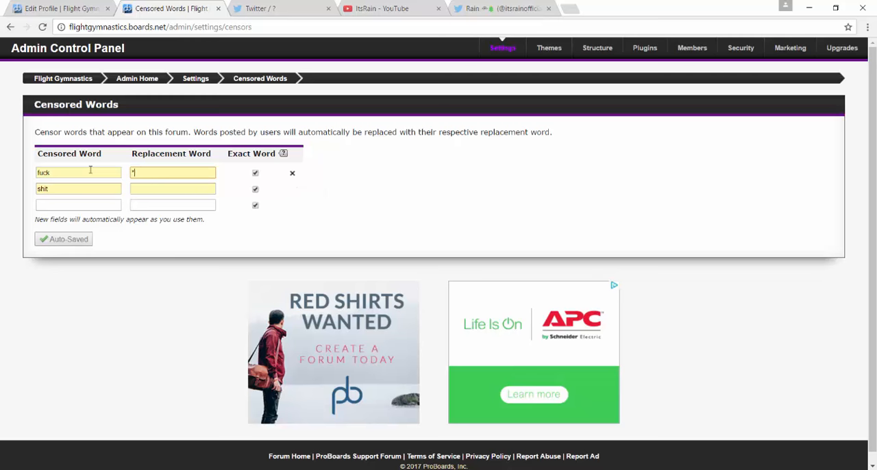
left_click(135, 185)
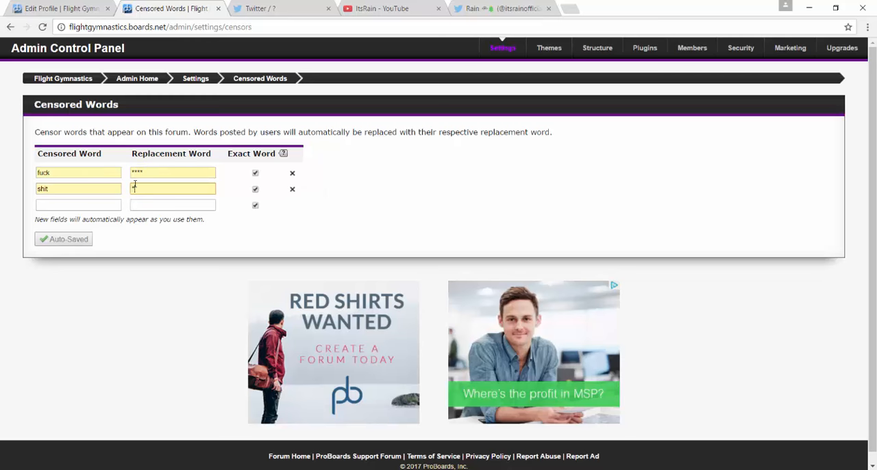
type("****")
Add "bitch" as the third censored word with the replacement "****".
left_click(117, 207)
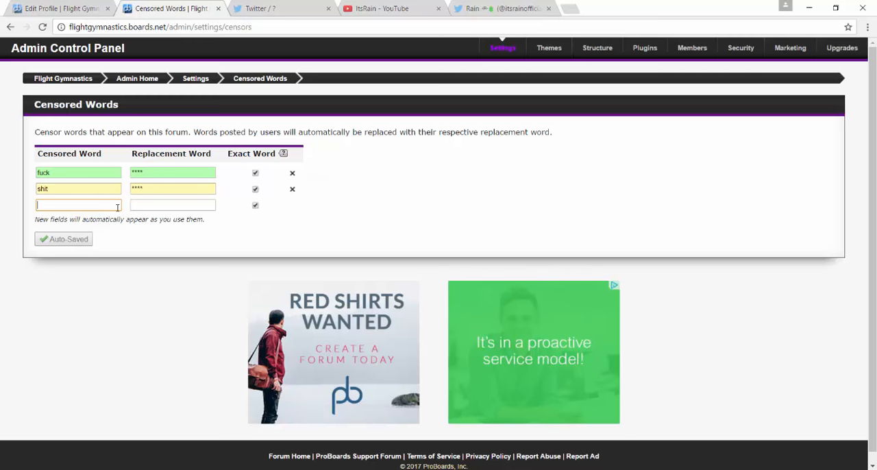
type("bitch")
left_click(147, 207)
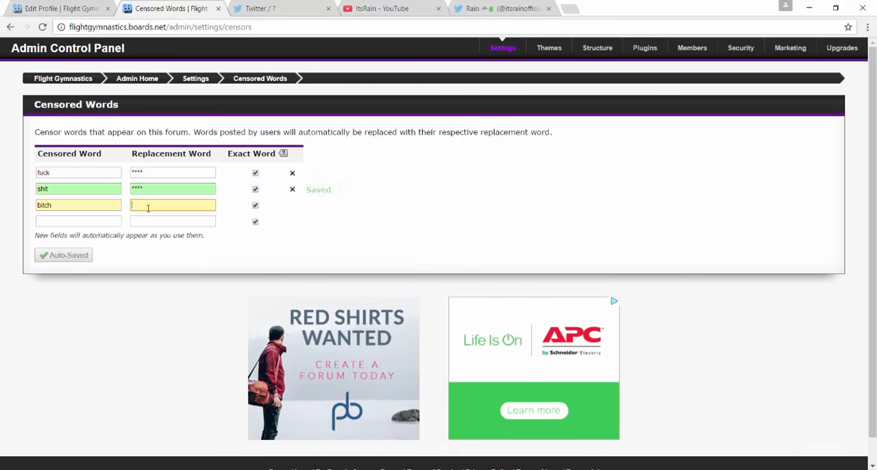
type("***")
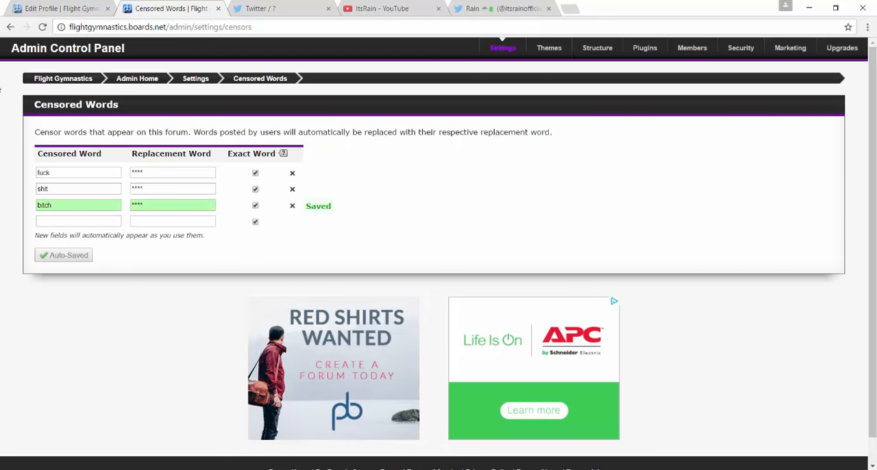
Look over the forum home page and the welcome thread in General Discussion, and return to that board.
left_click(63, 80)
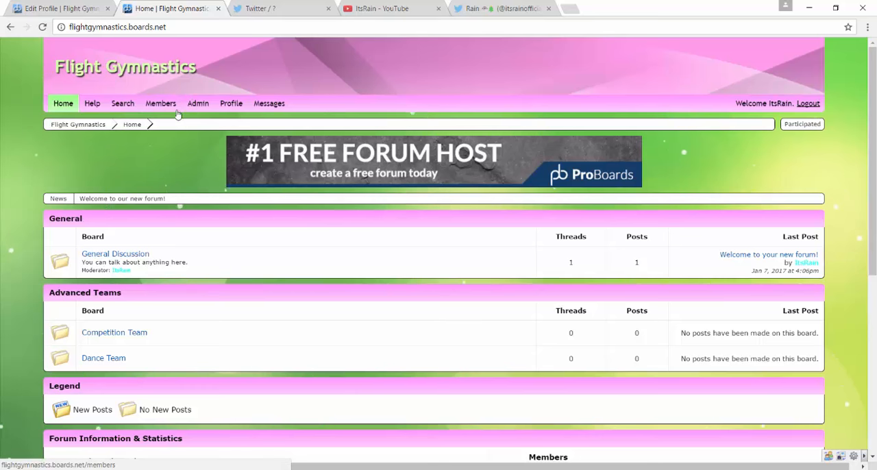
scroll(190, 291, "down", 5)
scroll(191, 296, "up", 5)
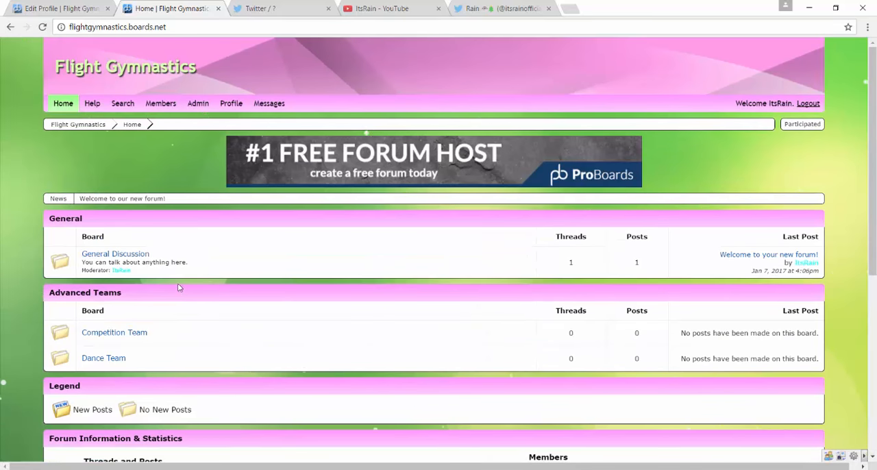
left_click(127, 257)
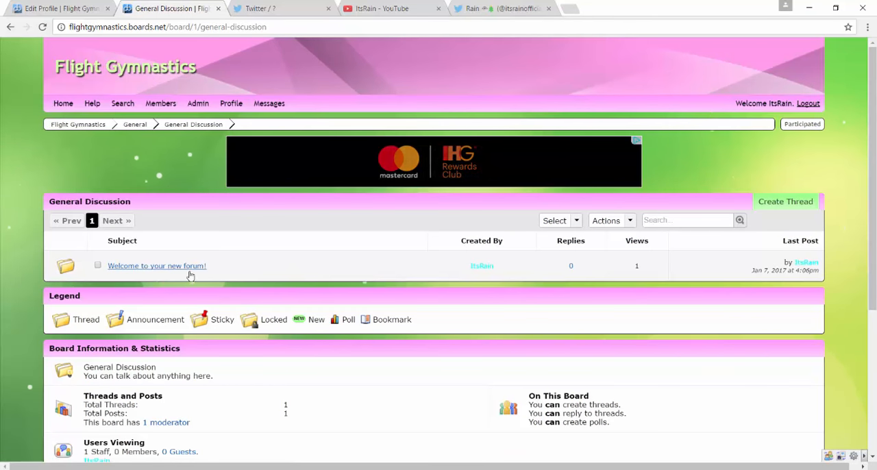
scroll(191, 262, "down", 4)
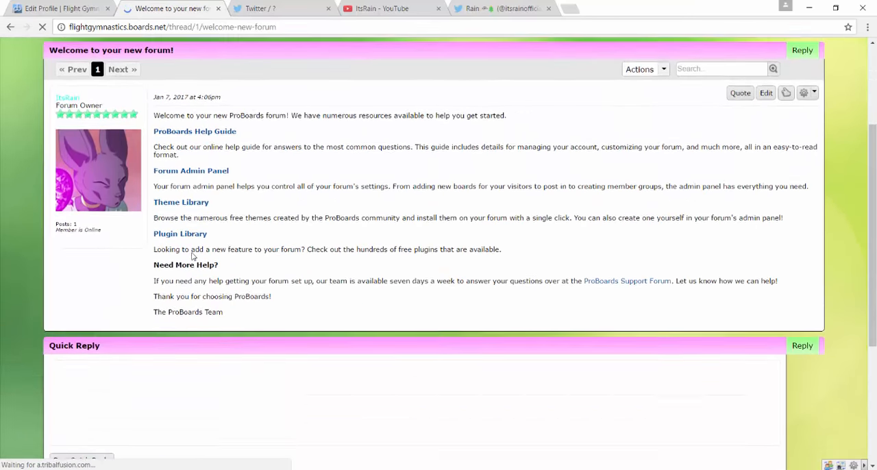
scroll(192, 255, "up", 4)
scroll(238, 289, "down", 5)
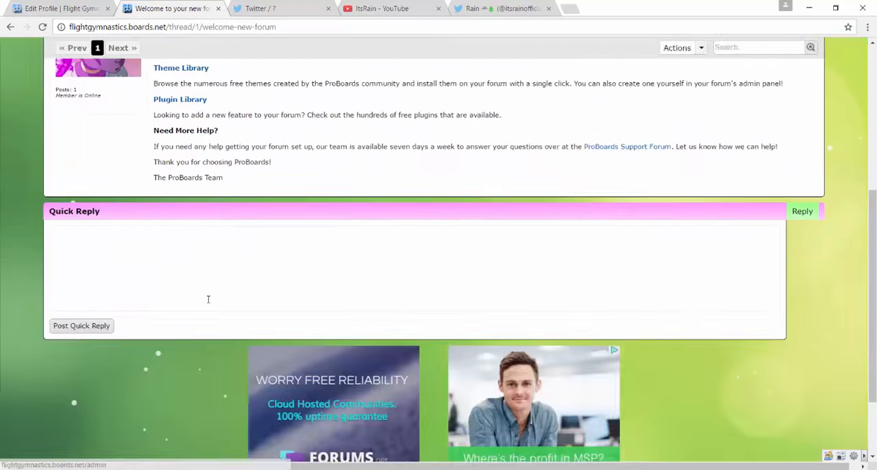
scroll(208, 297, "up", 5)
left_click_drag(354, 267, 371, 359)
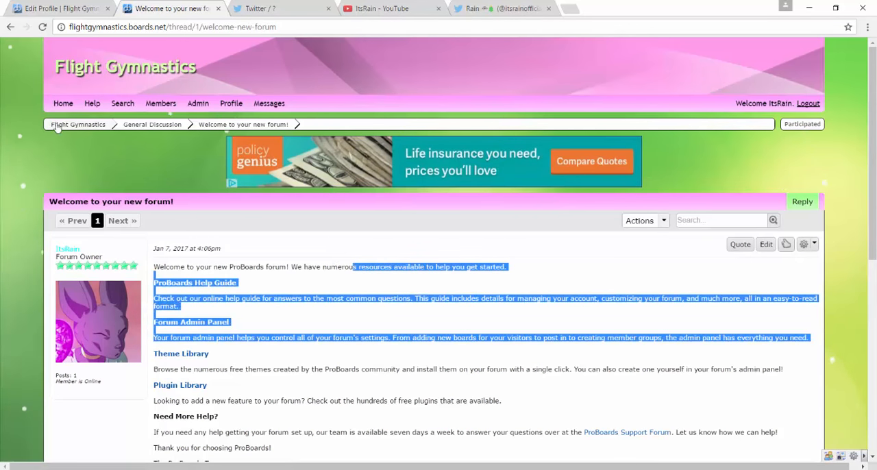
left_click(171, 126)
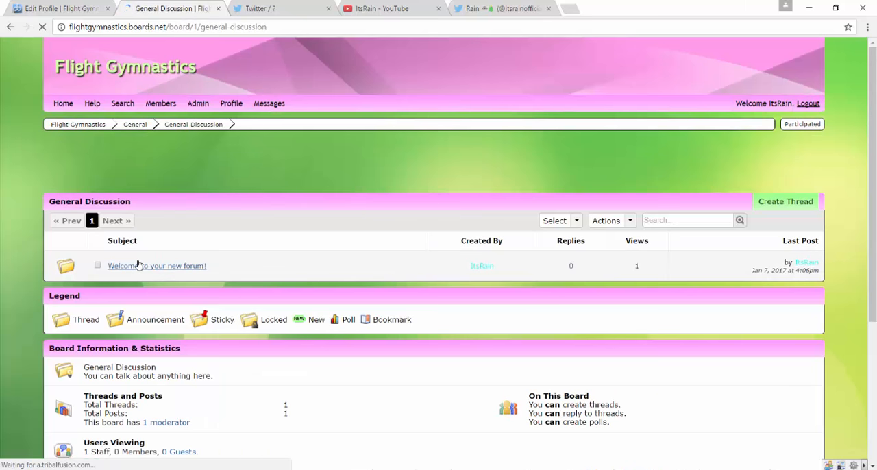
Start a new thread in General Discussion with the subject "Subject" and the message line "This is a forum".
left_click(799, 204)
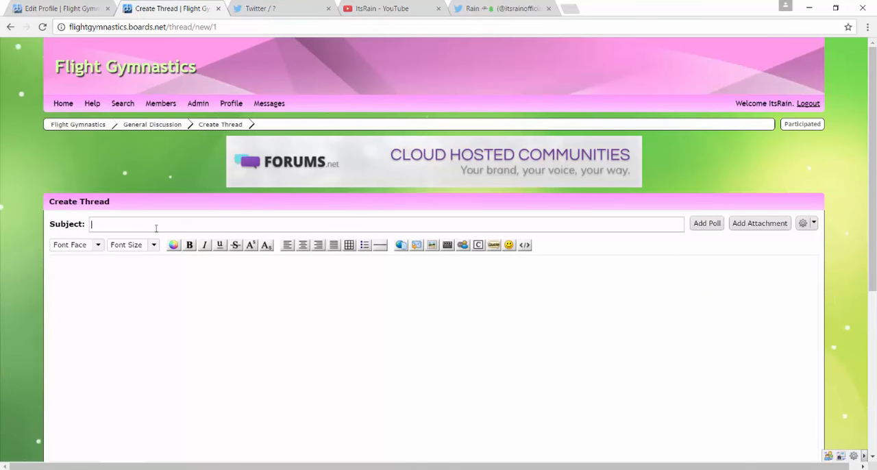
type("Subject")
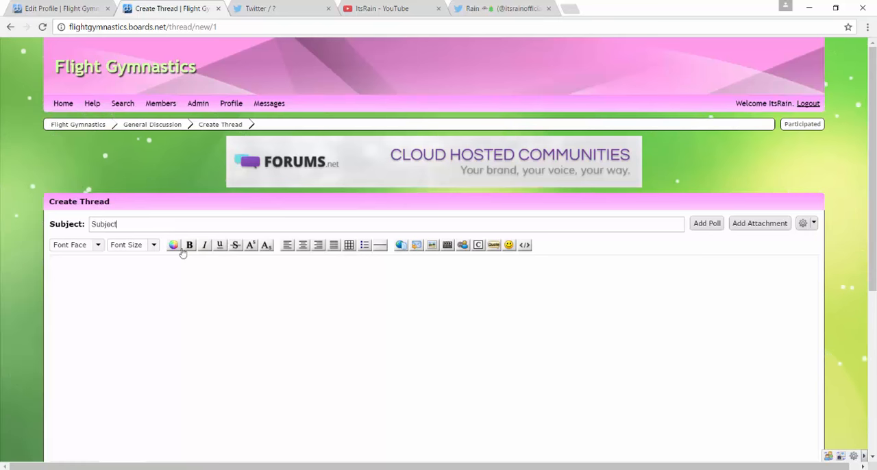
left_click(181, 290)
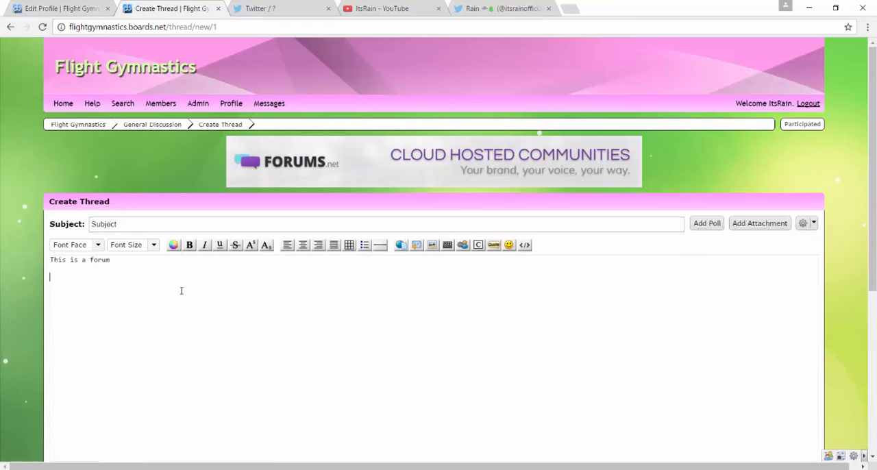
scroll(181, 290, "down", 3)
scroll(103, 242, "up", 1)
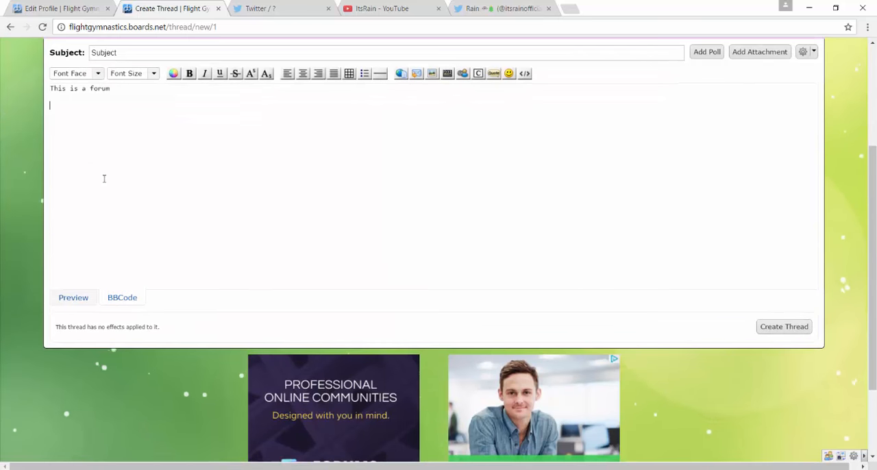
scroll(104, 179, "up", 1)
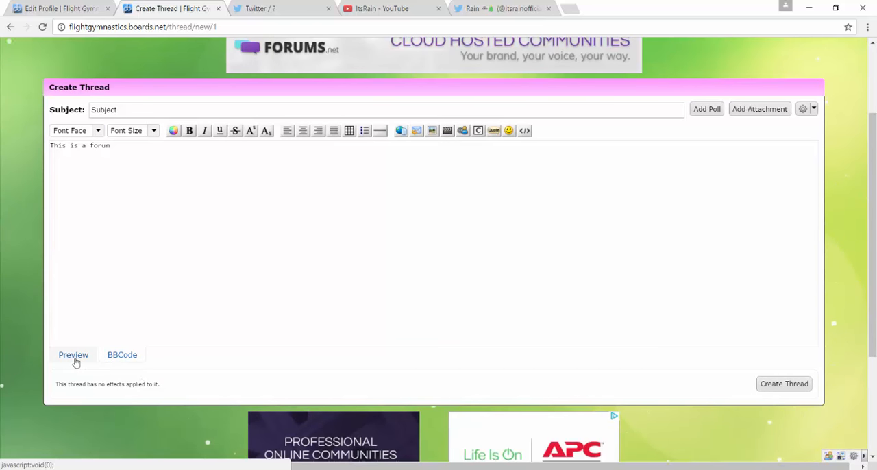
Add the line "This is an impact font." in the Impact font face below the thread's first message line.
left_click(96, 130)
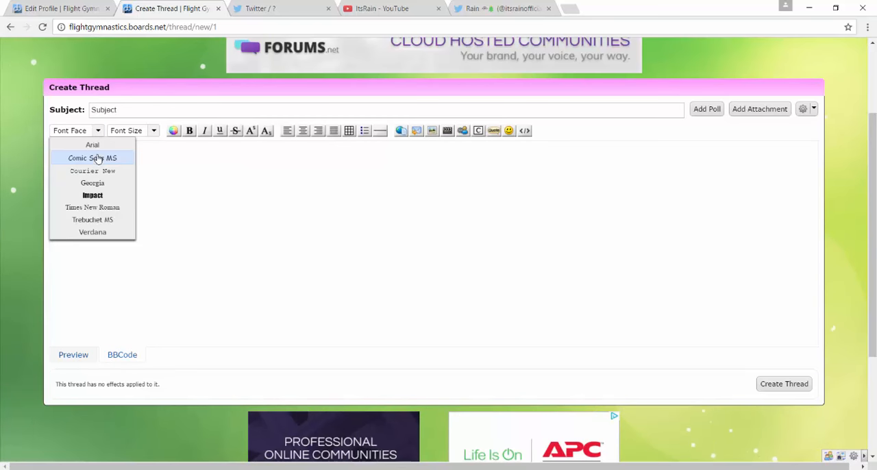
left_click(93, 196)
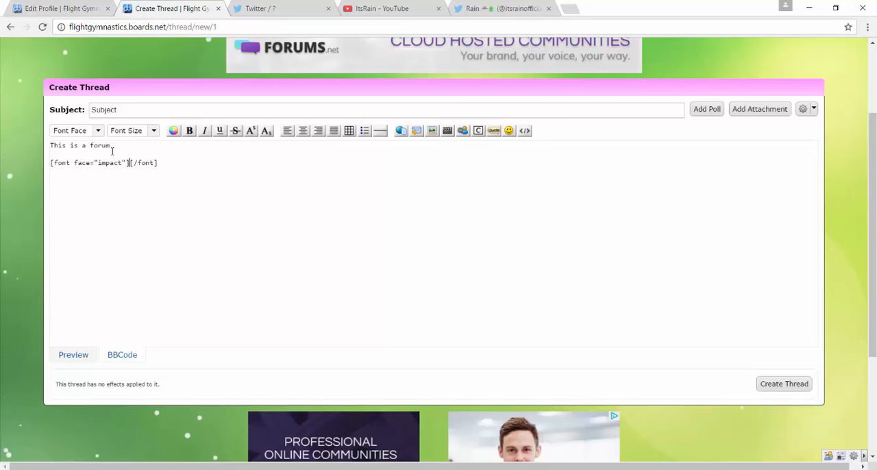
type("This is bold")
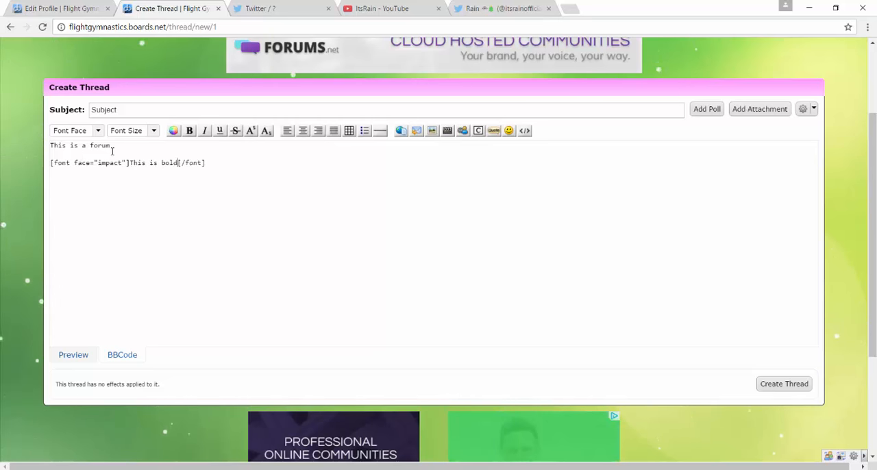
key("BackSpace")
key("BackSpace")
key("BackSpace")
key("BackSpace")
type("an impact f")
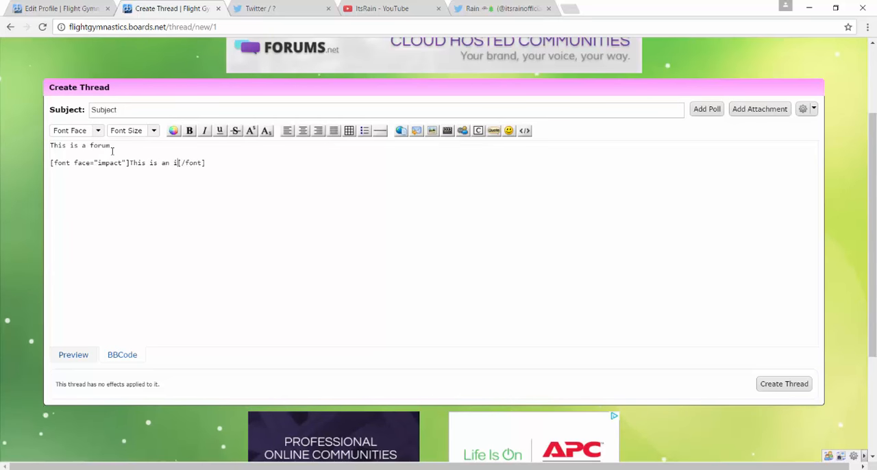
type("ont.")
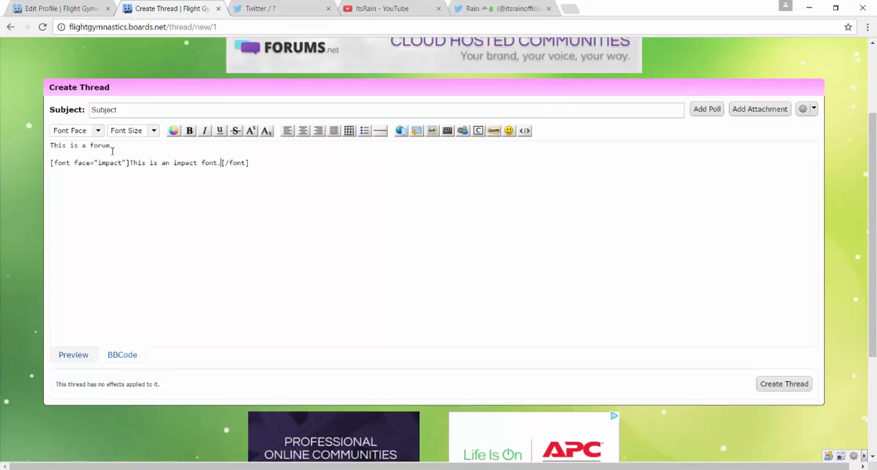
key("Return")
key("BackSpace")
scroll(124, 141, "down", 1)
key("Return")
key("Return")
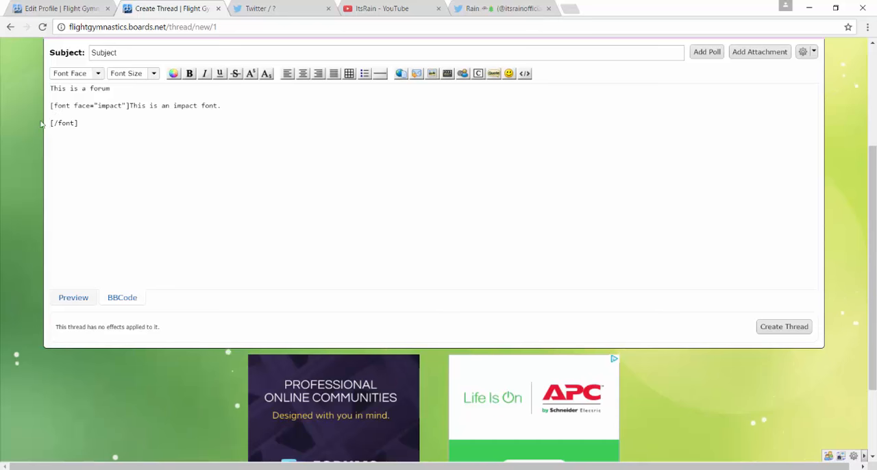
key("BackSpace")
key("BackSpace")
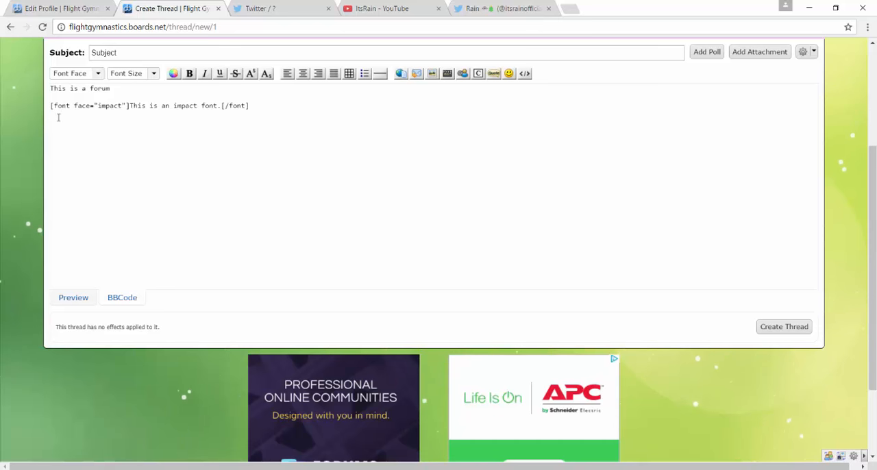
Add the line "This is size 5." in font size 5 below the Impact line of the thread message.
key("Return")
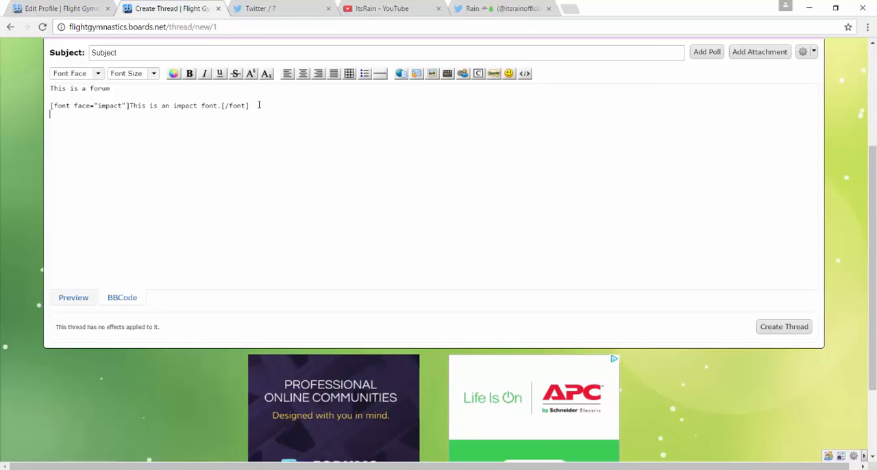
left_click(98, 73)
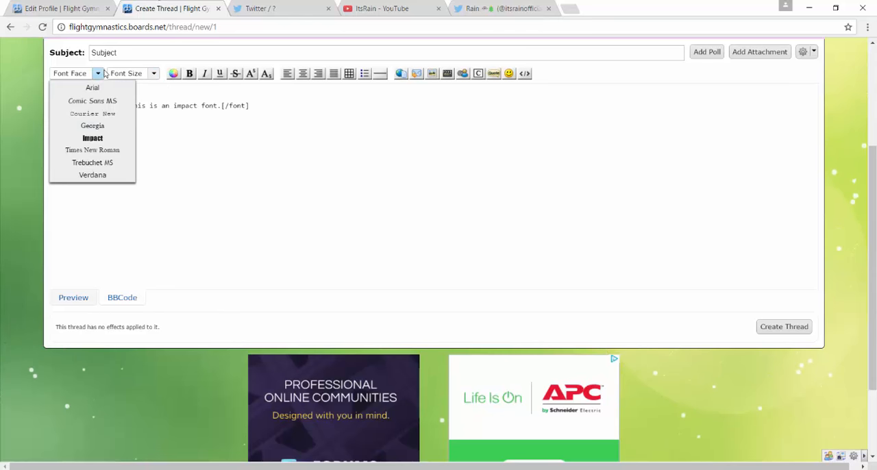
left_click(154, 73)
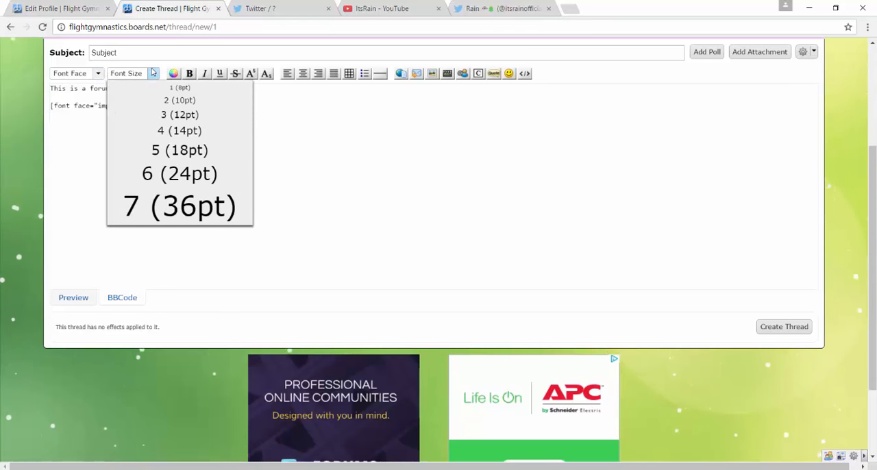
left_click(168, 152)
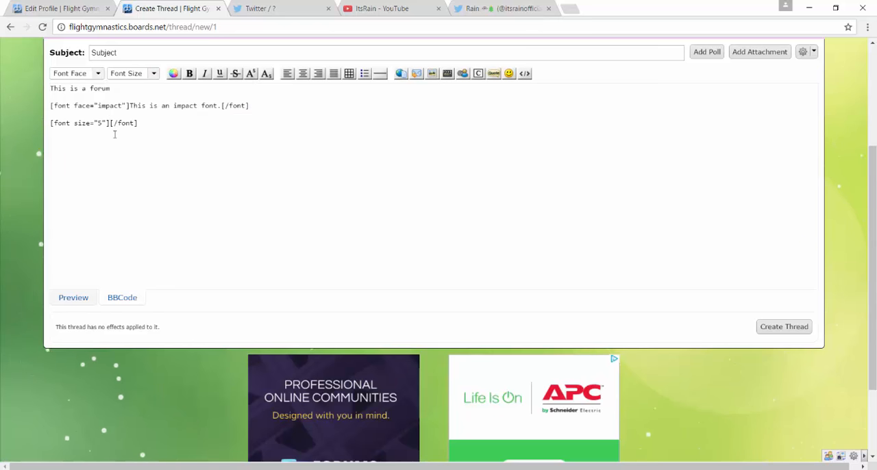
type("This is ")
type("size 5.")
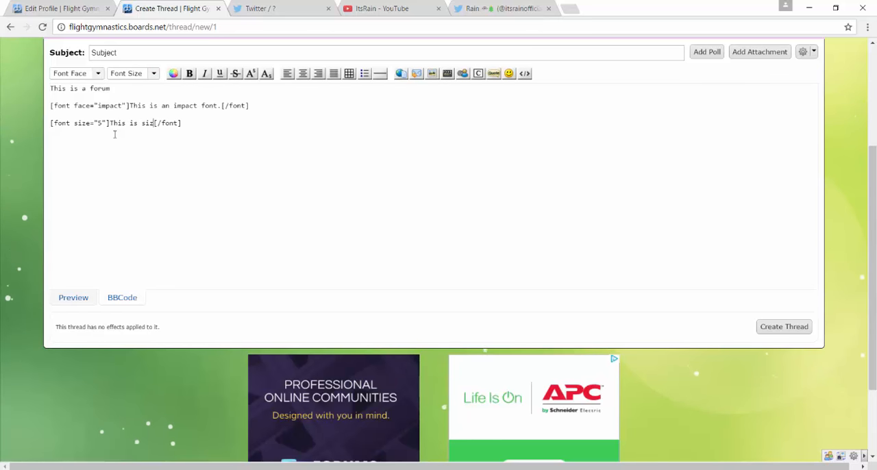
left_click(224, 141)
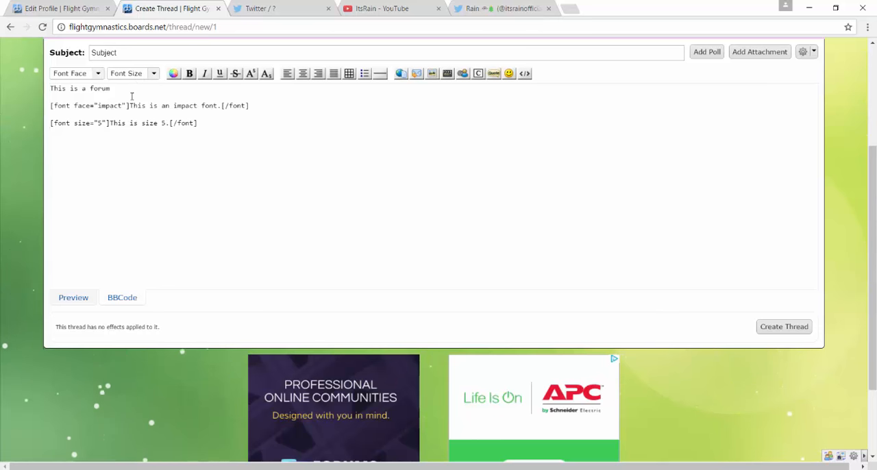
Add a sentence about a member's chat color in font color 00fff9 below the size 5 line.
left_click(152, 73)
left_click(173, 73)
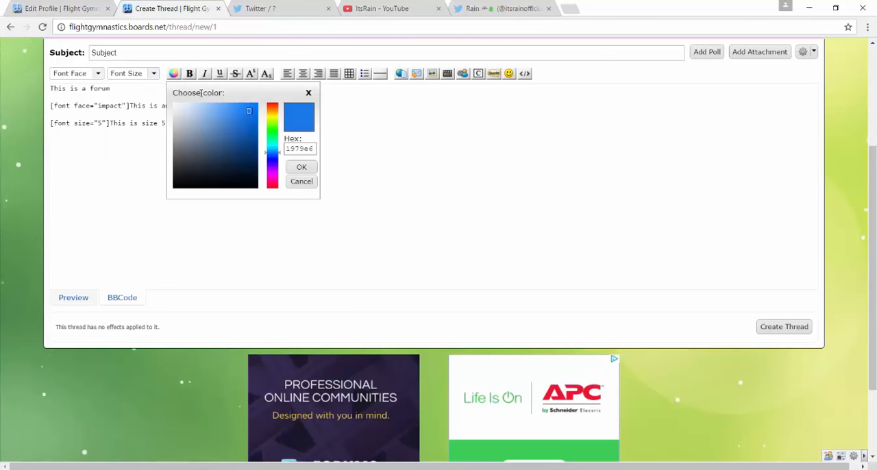
left_click(270, 120)
left_click(272, 118)
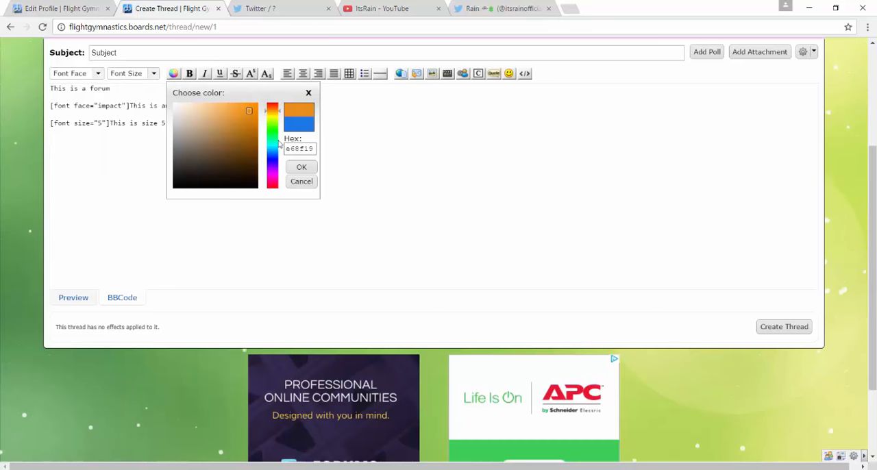
left_click(271, 145)
left_click(258, 104)
left_click(302, 167)
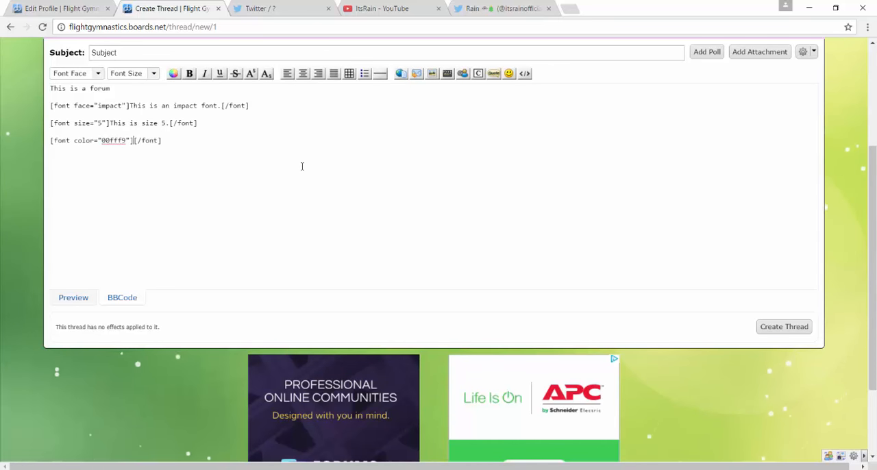
type("This will be Rich")
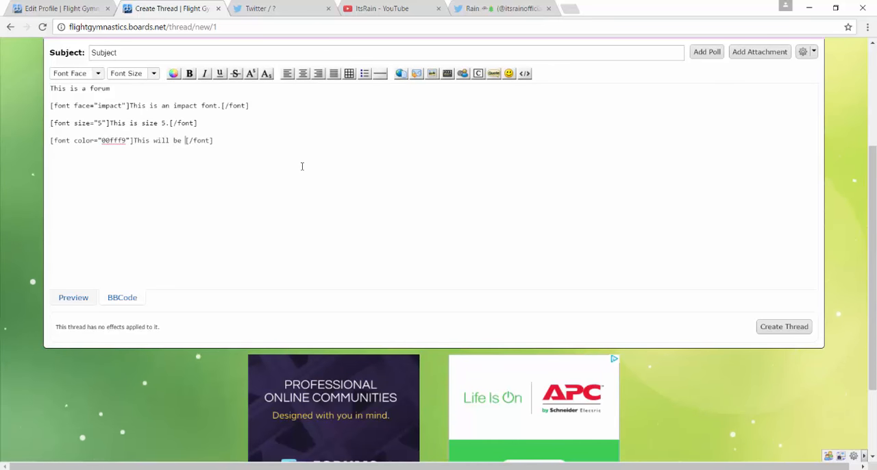
type("'s chat color")
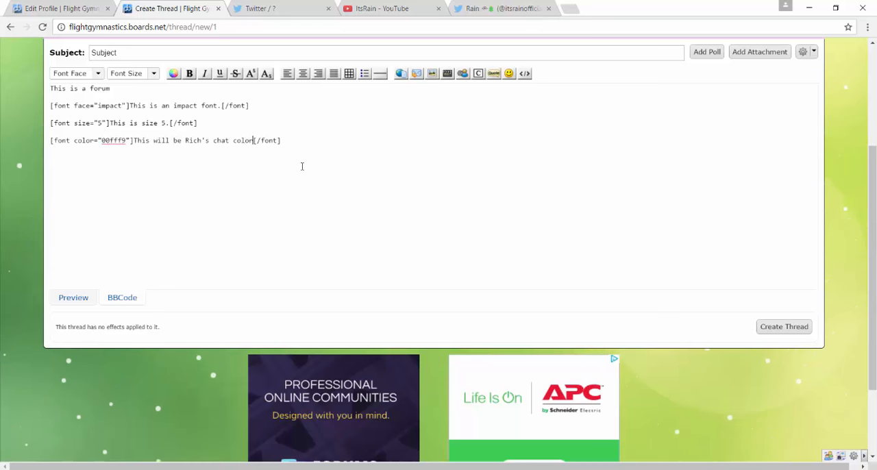
type(".")
left_click(305, 144)
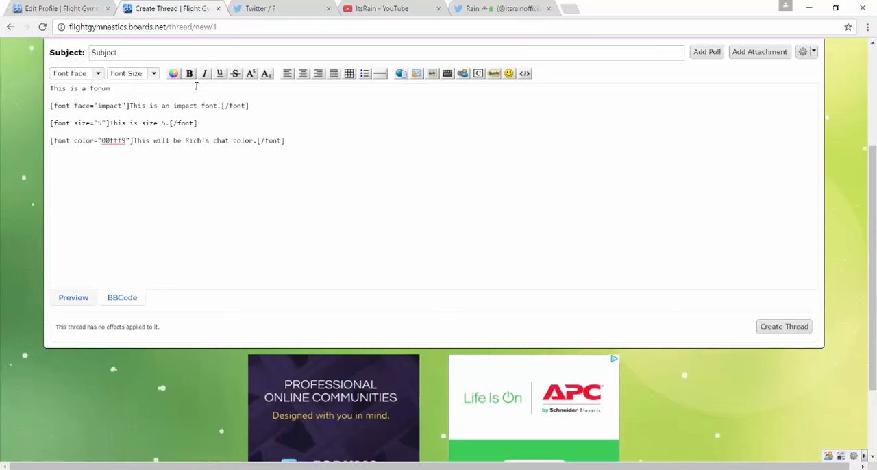
Add the line "This is the color of a link" in font color ffa700, followed by "This is bold." in bold.
left_click(175, 74)
left_click(273, 113)
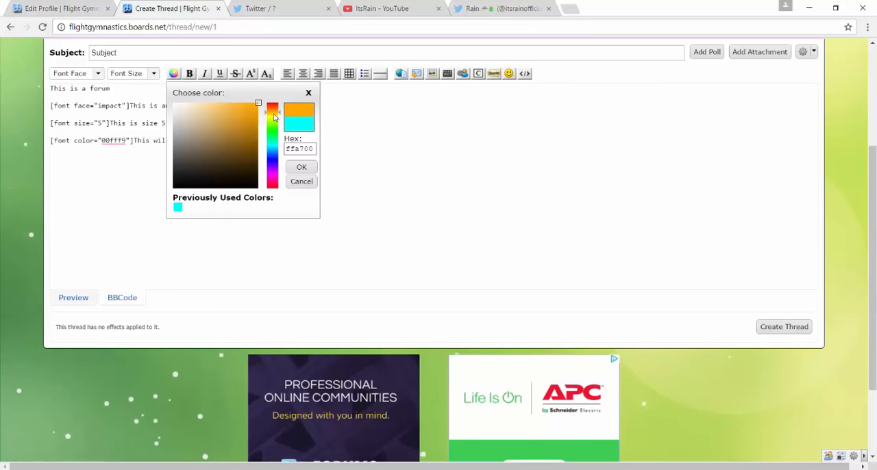
left_click(301, 167)
type("This is the ")
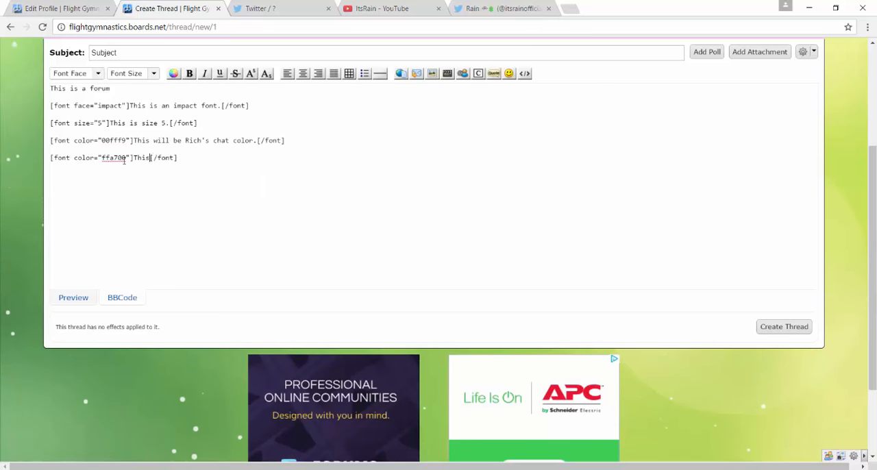
type("color of a link")
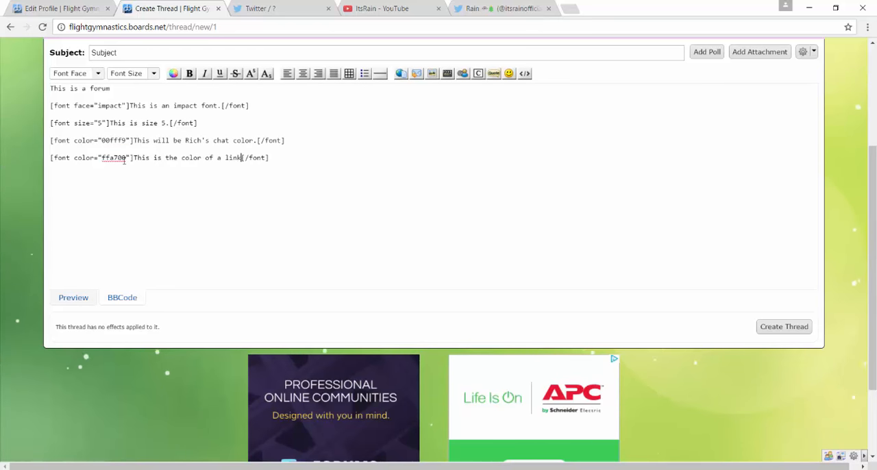
scroll(242, 261, "up", 3)
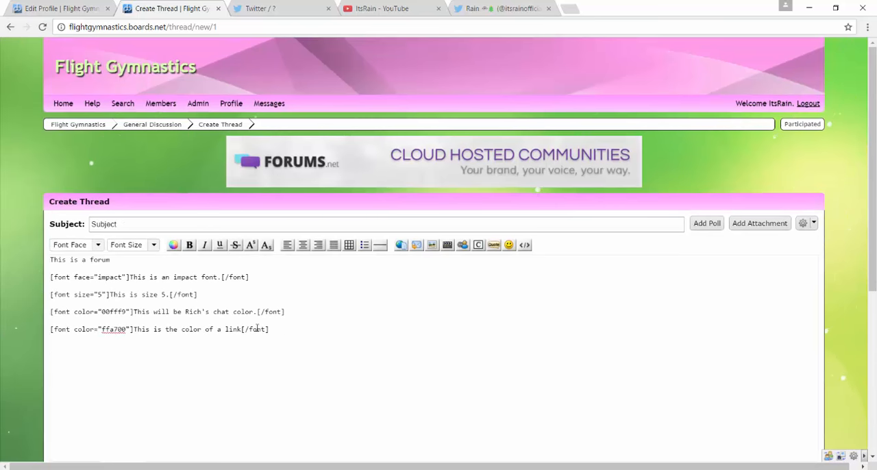
left_click(190, 245)
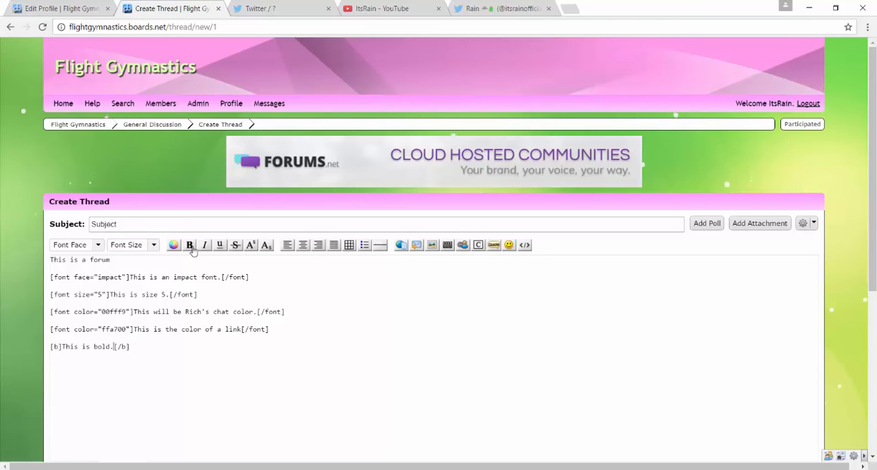
left_click(250, 248)
type("1st[/sup")
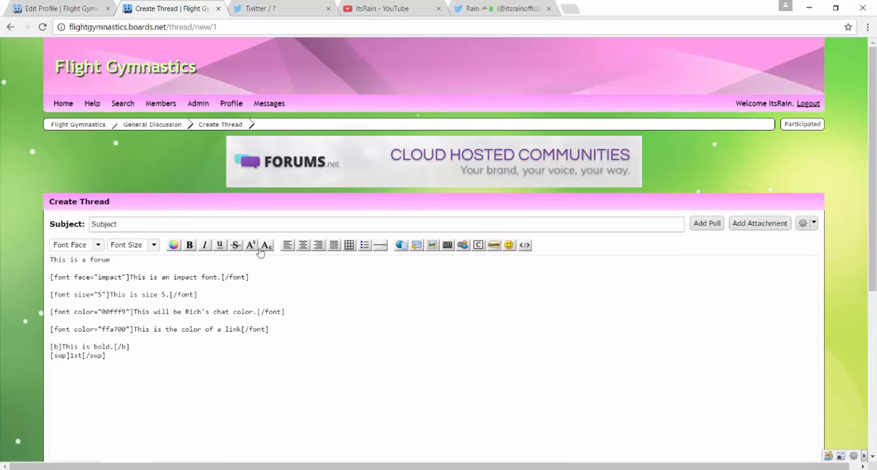
key("BackSpace")
key("BackSpace")
key("BackSpace")
key("BackSpace")
key("BackSpace")
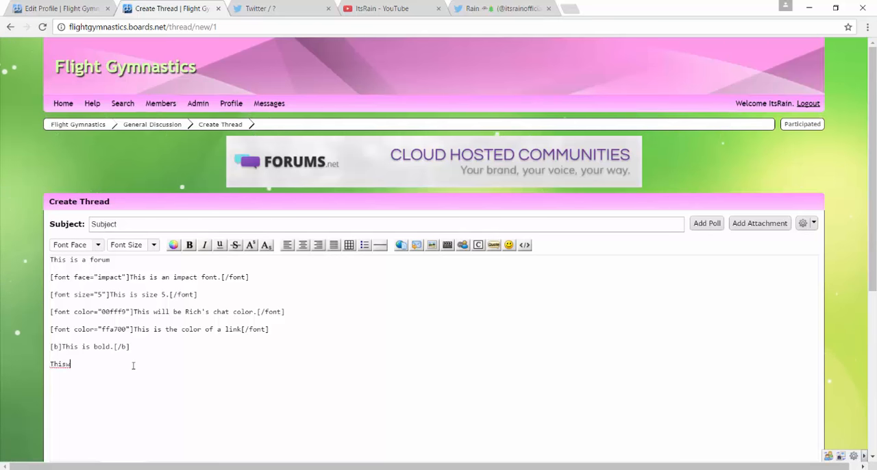
key("F1")
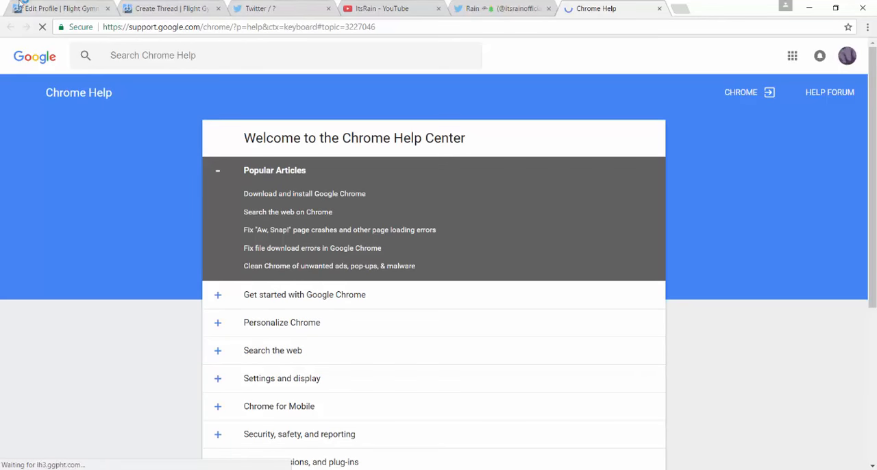
left_click(81, 3)
left_click(172, 7)
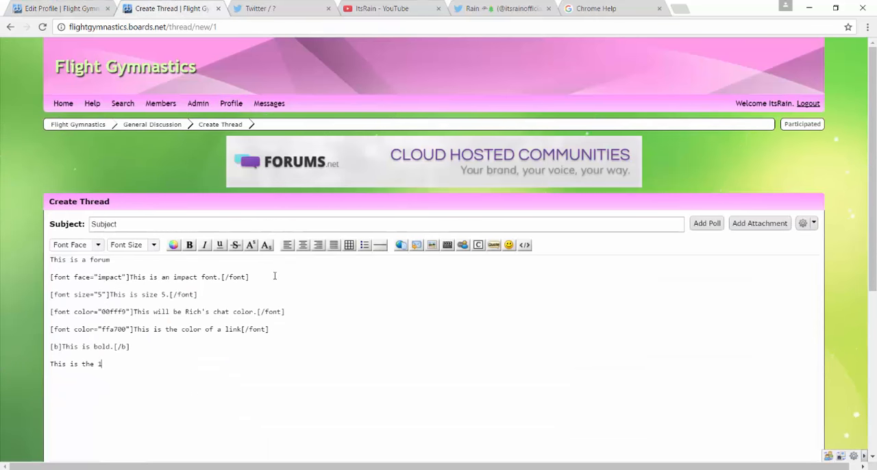
Complete the line "This is the 1st time" with "st" in superscript, and preview the formatted thread message.
left_click(251, 245)
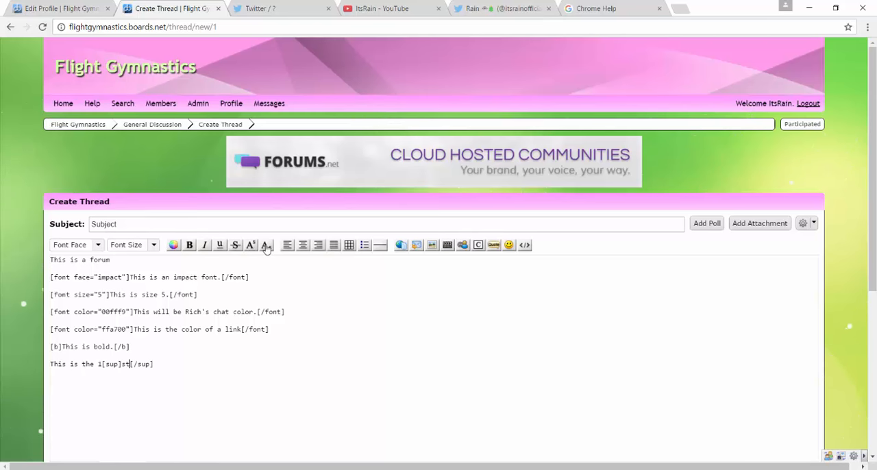
left_click(194, 370)
scroll(206, 376, "down", 1)
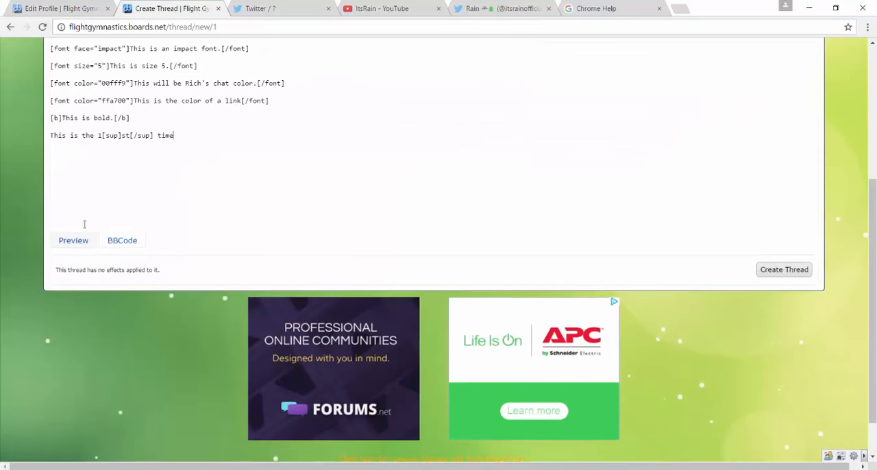
left_click(65, 241)
scroll(73, 220, "up", 3)
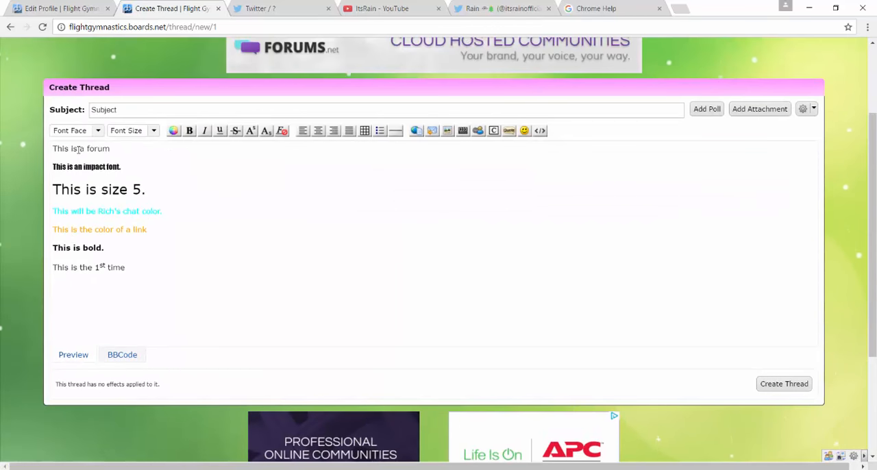
left_click_drag(53, 147, 120, 149)
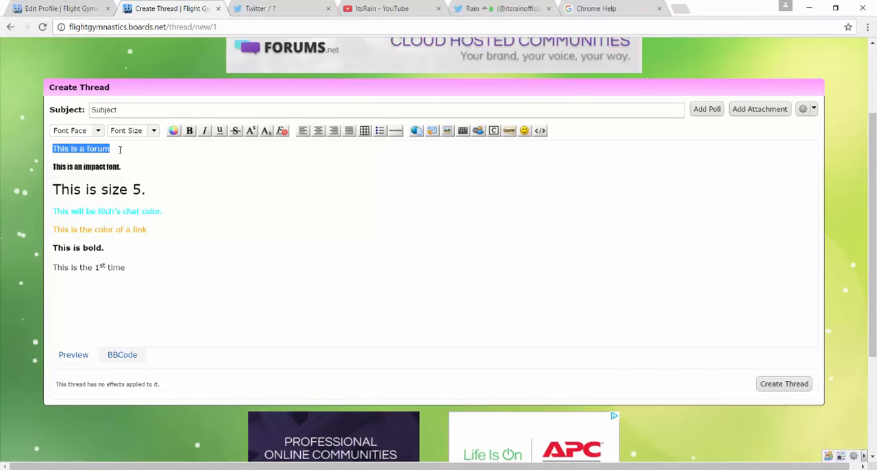
Try out bold, underline and italic on a line of nonsense text at the end of the previewed message.
left_click(135, 284)
key("BackSpace")
key("BackSpace")
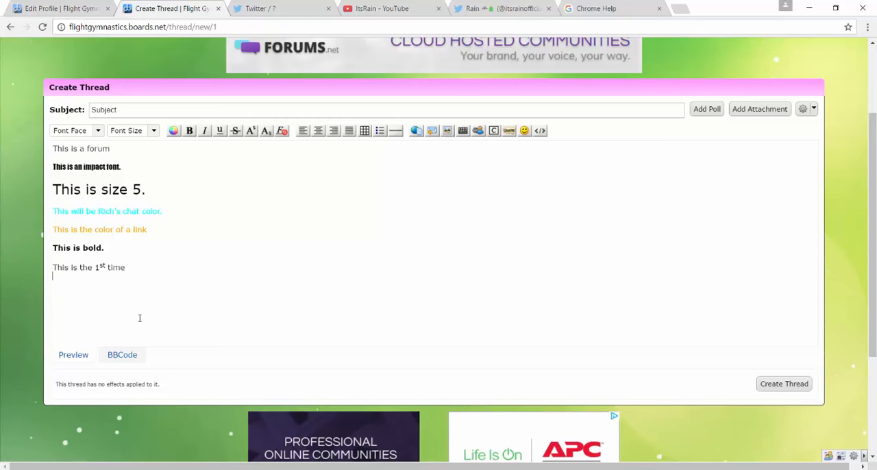
key("Return")
key("Return")
key("BackSpace")
left_click(186, 132)
type("Thizs is whyu")
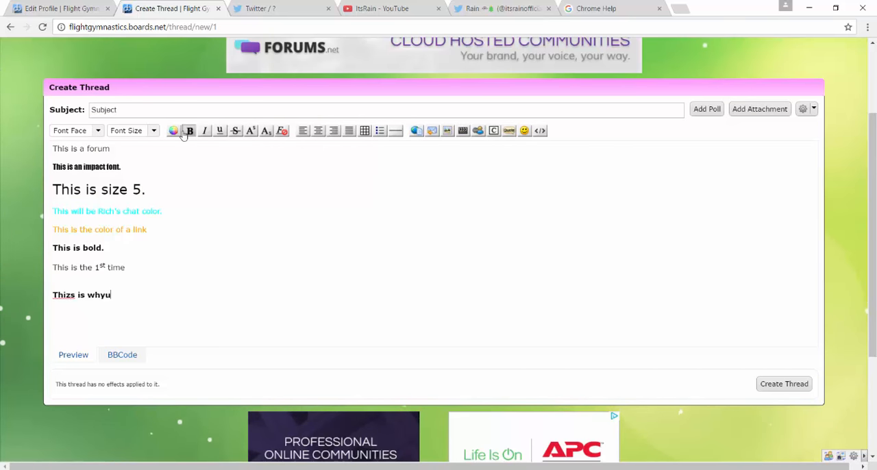
type(" thweghsgjdf")
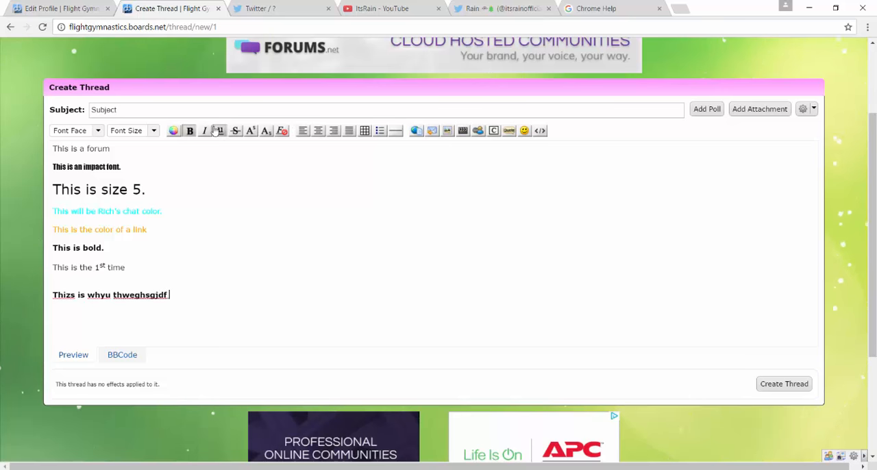
left_click(204, 131)
type("wedsgfashjkfghn")
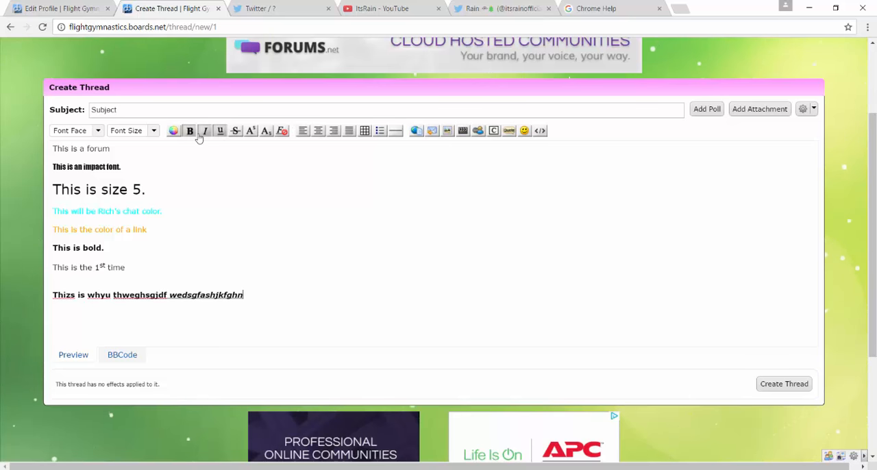
scroll(364, 309, "up", 1)
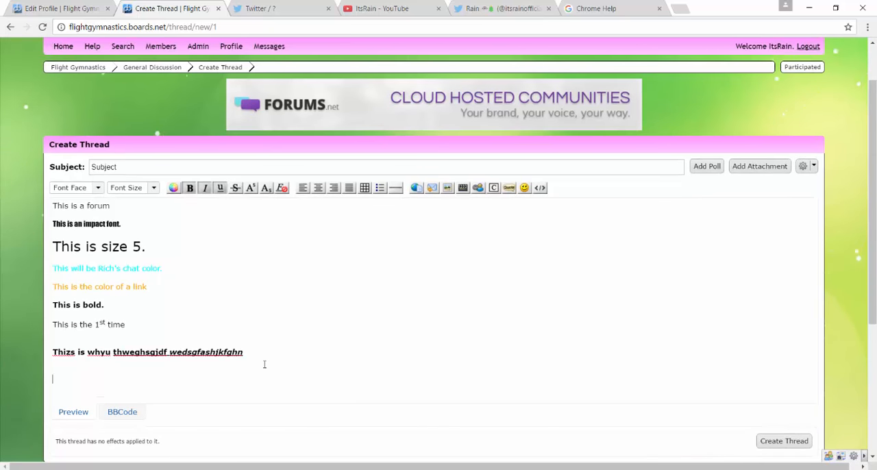
Delete the bold, underlined and italic nonsense text from the message's BBCode.
left_click(122, 412)
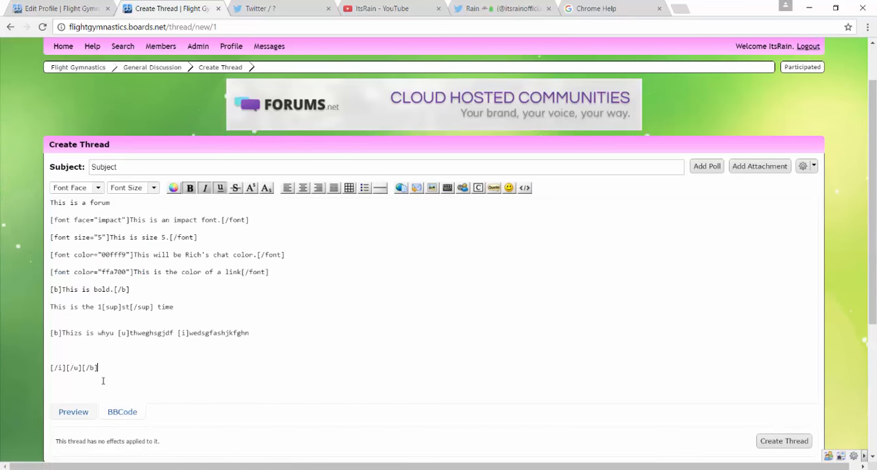
left_click_drag(103, 380, 35, 324)
key("BackSpace")
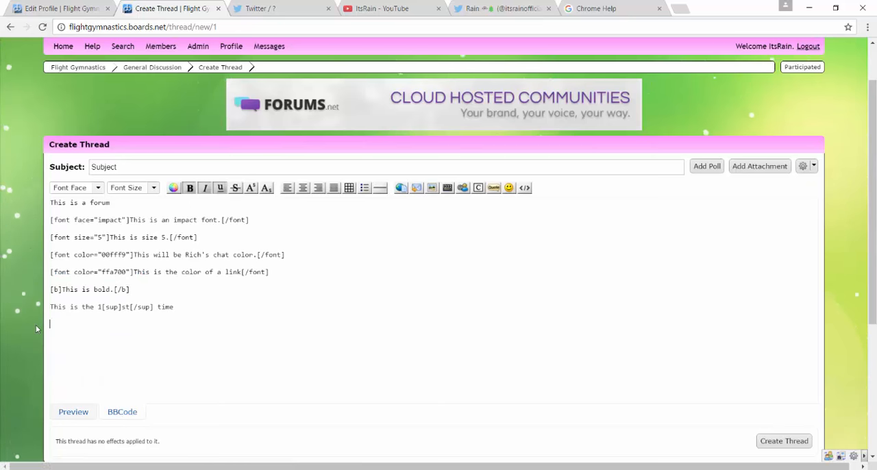
Try out a horizontal rule below the superscript line in the preview, and remove its [hr] tag from the BBCode.
key("Return")
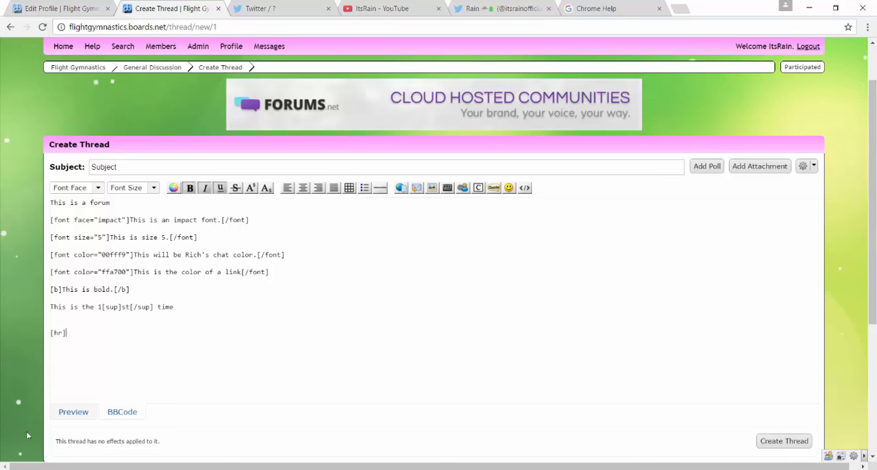
left_click(72, 412)
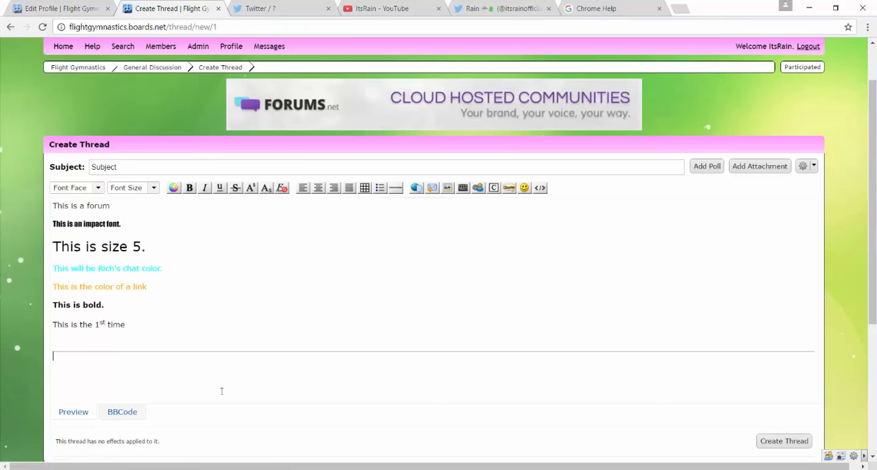
left_click(132, 417)
left_click_drag(67, 333, 2, 332)
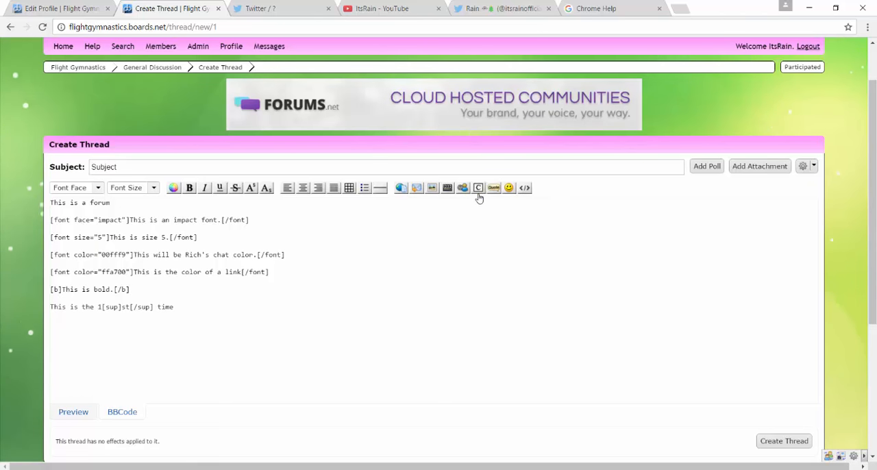
Start a link with the text "This is My Youtube" and fetch the ItsRain YouTube channel's address for it.
left_click(401, 189)
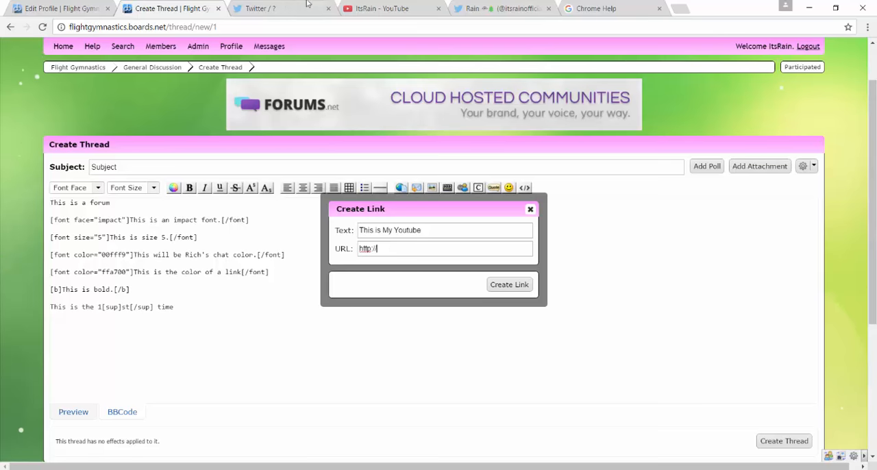
left_click(382, 8)
left_click(259, 9)
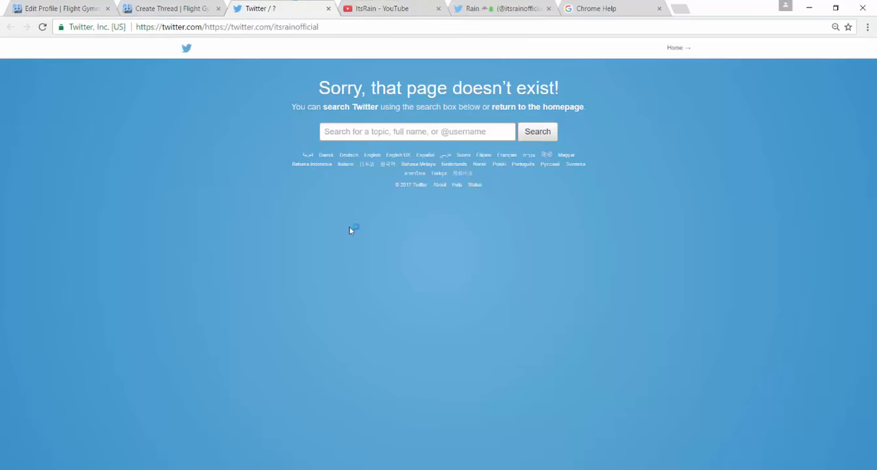
left_click(182, 5)
left_click(62, 8)
left_click(137, 9)
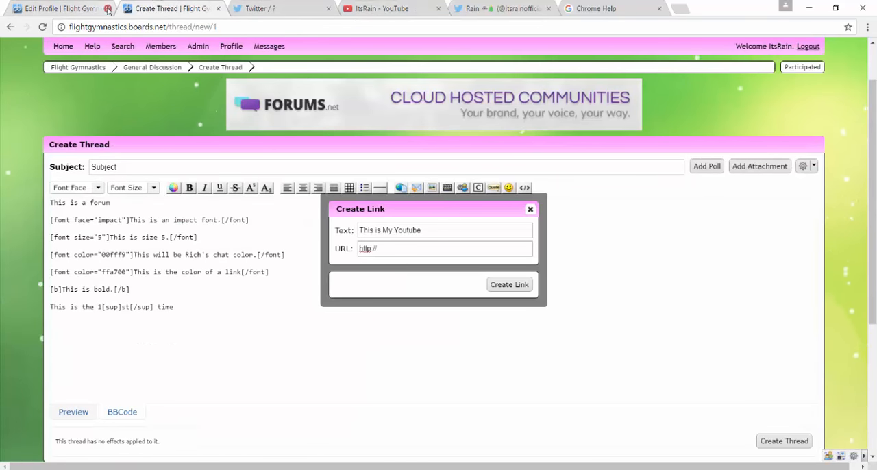
Close the Edit Profile page and the broken Twitter page, keeping the thread draft open.
left_click(108, 9)
left_click(203, 11)
left_click(218, 9)
left_click(90, 10)
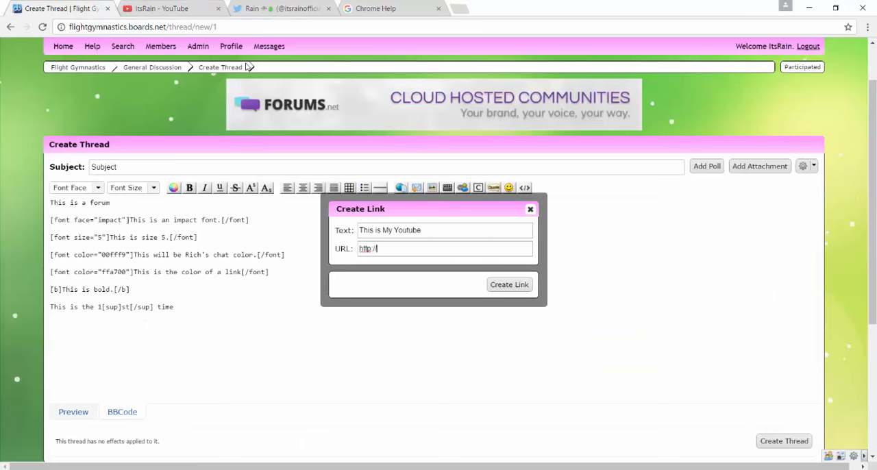
Set the link's URL to the YouTube channel address, insert the link and preview the message.
key("ctrl+a")
type("https://www.youtube.com/channel/UC-x6-f8s43n_lvxLAa4u93g")
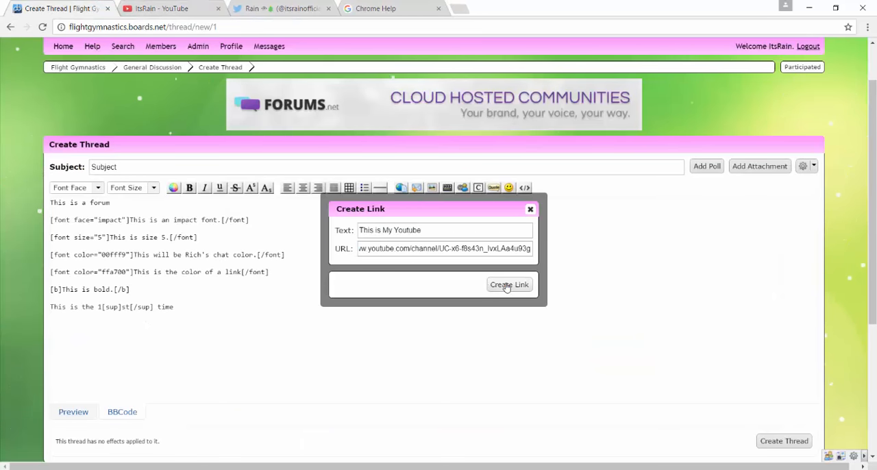
left_click(491, 284)
left_click(87, 416)
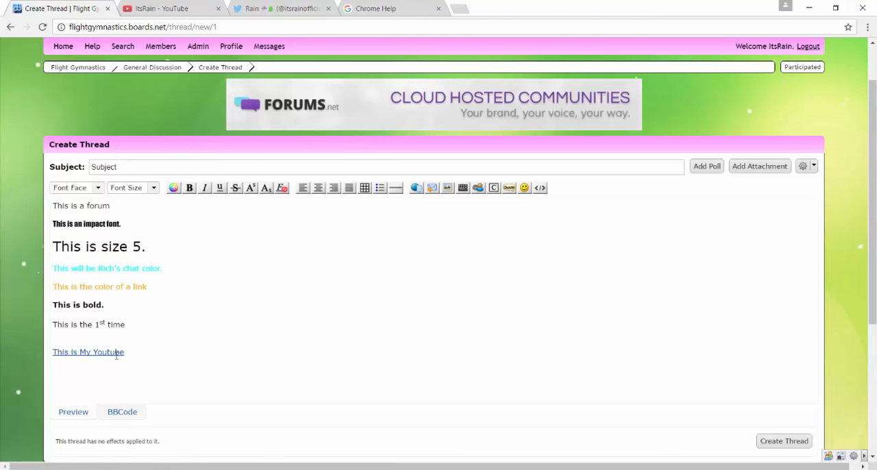
Create the thread and open its posted message for editing.
scroll(677, 404, "down", 1)
left_click(778, 384)
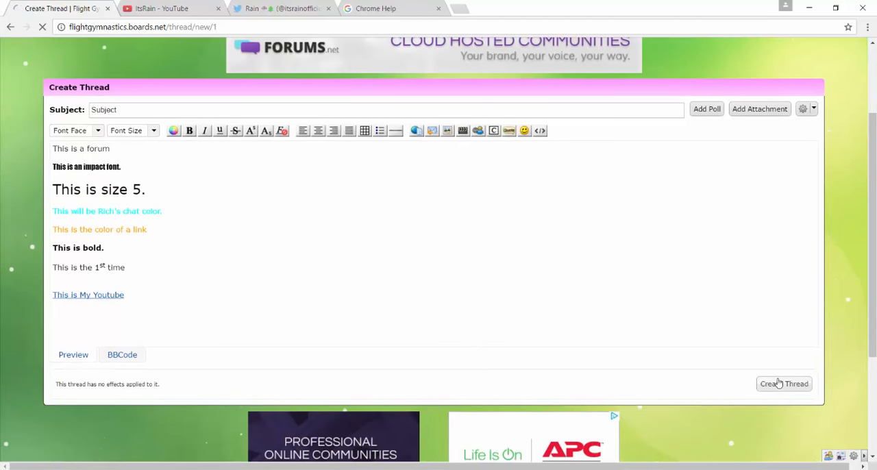
scroll(200, 237, "down", 3)
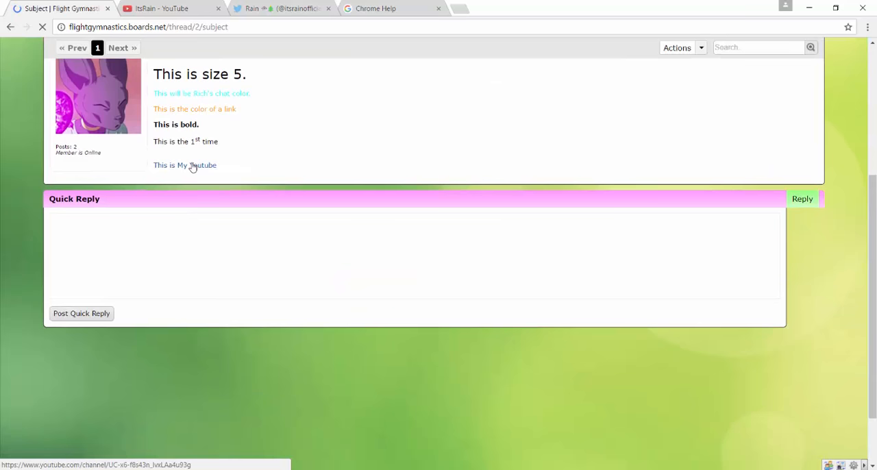
scroll(192, 167, "up", 2)
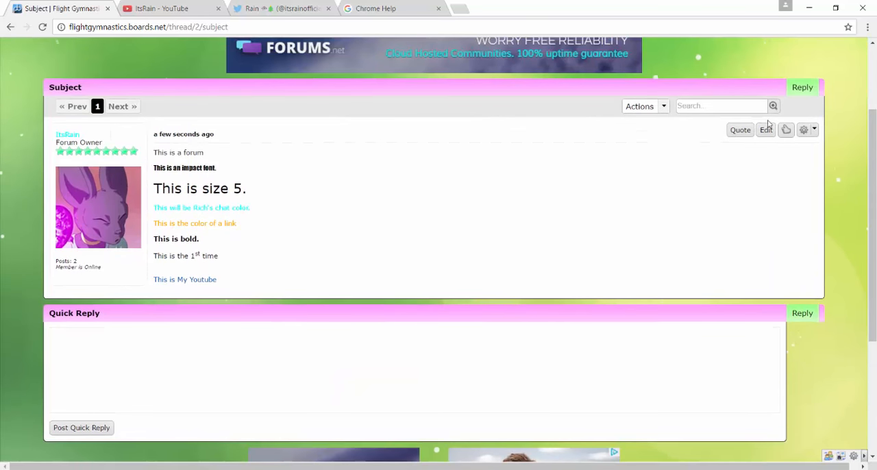
left_click(766, 130)
scroll(324, 304, "down", 2)
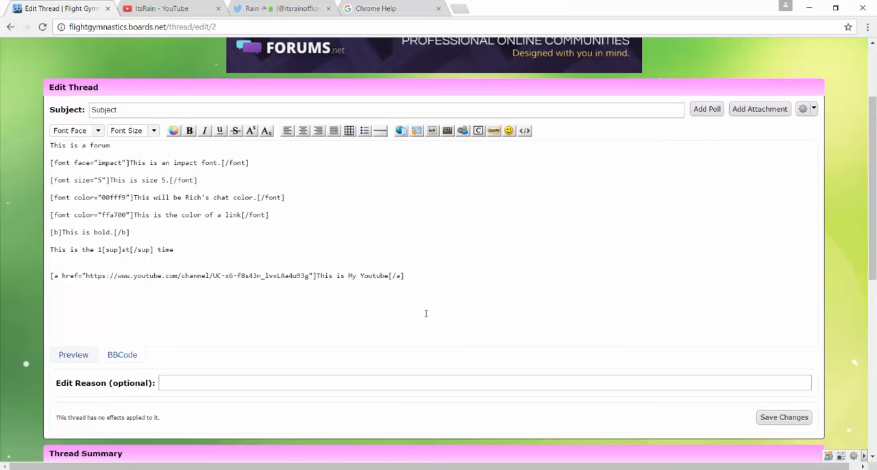
Try coloring the whole "This is My Youtube" link tag orange (e6a019) in the BBCode, and preview it.
left_click(408, 274)
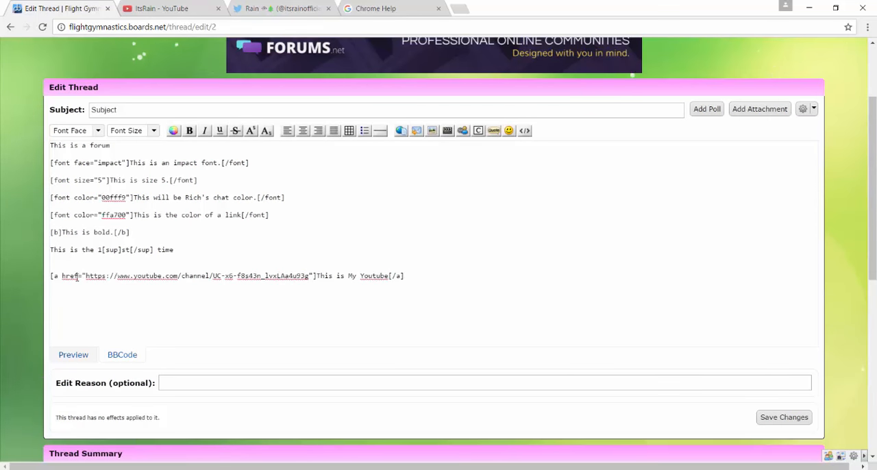
left_click_drag(204, 273, 454, 275)
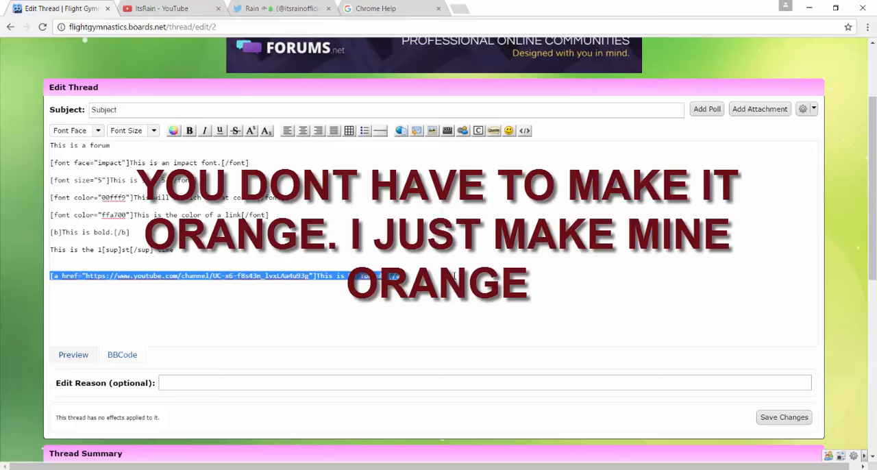
left_click(173, 130)
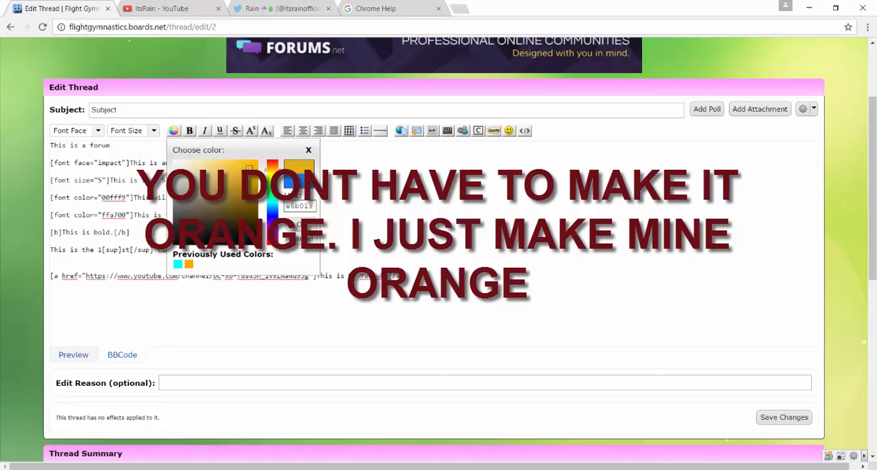
left_click(310, 225)
left_click(571, 331)
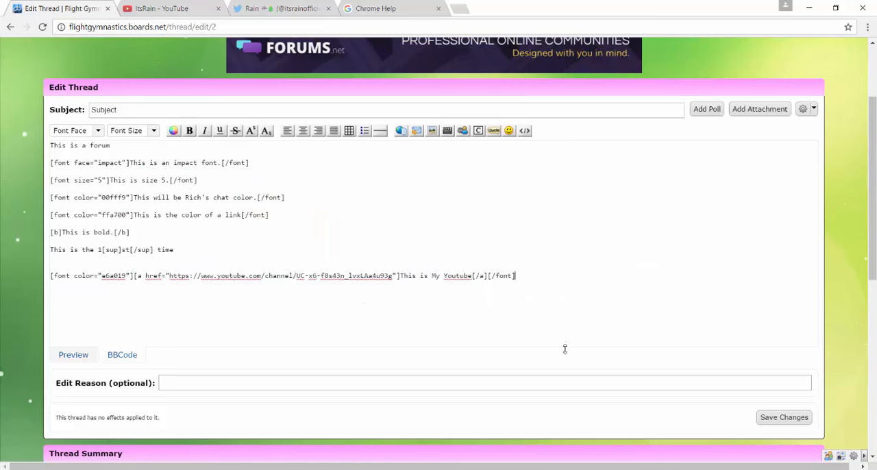
left_click(73, 355)
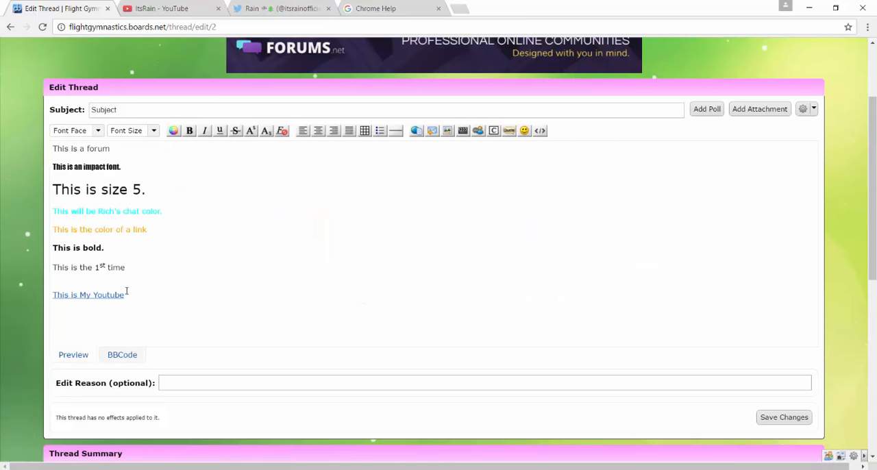
Apply the previously used orange ffa700 to the link text in the preview, and check its BBCode.
left_click_drag(126, 295, 20, 298)
left_click(174, 130)
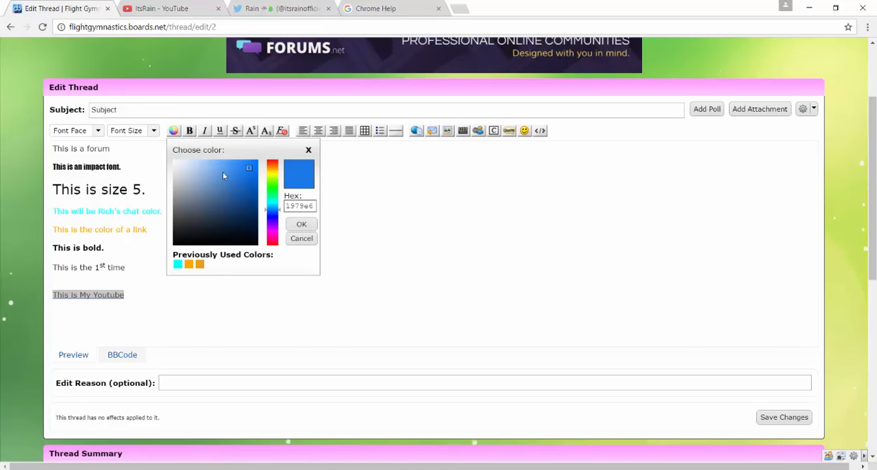
left_click(200, 265)
left_click(170, 296)
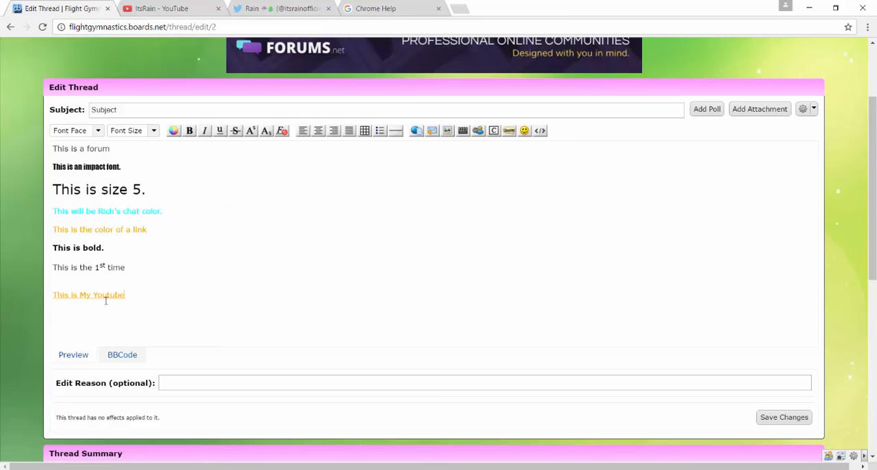
left_click(122, 354)
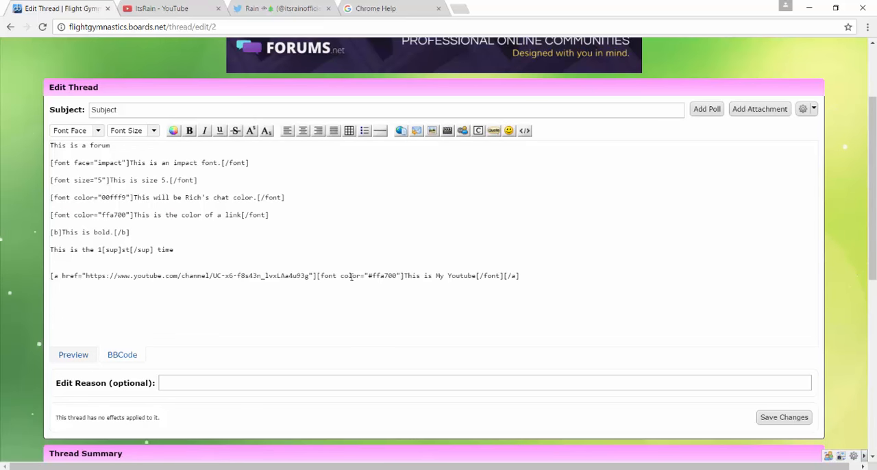
left_click(74, 355)
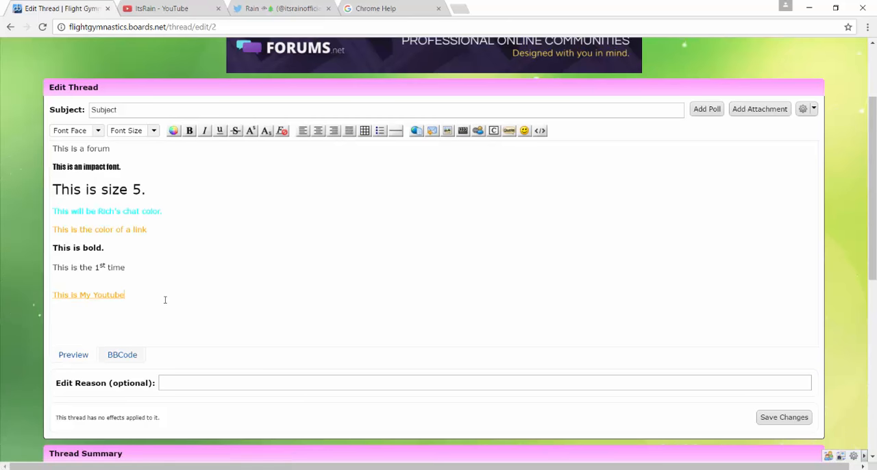
Save the thread changes, test the orange YouTube link and close the page it opens.
left_click(795, 420)
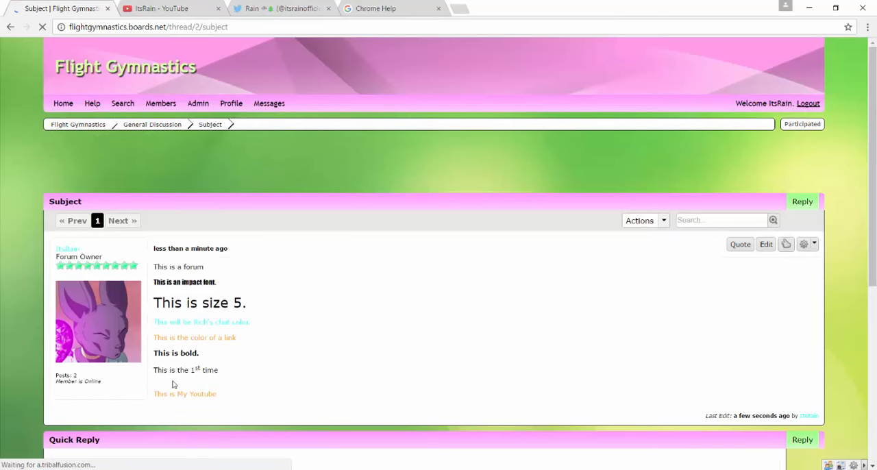
left_click(186, 395)
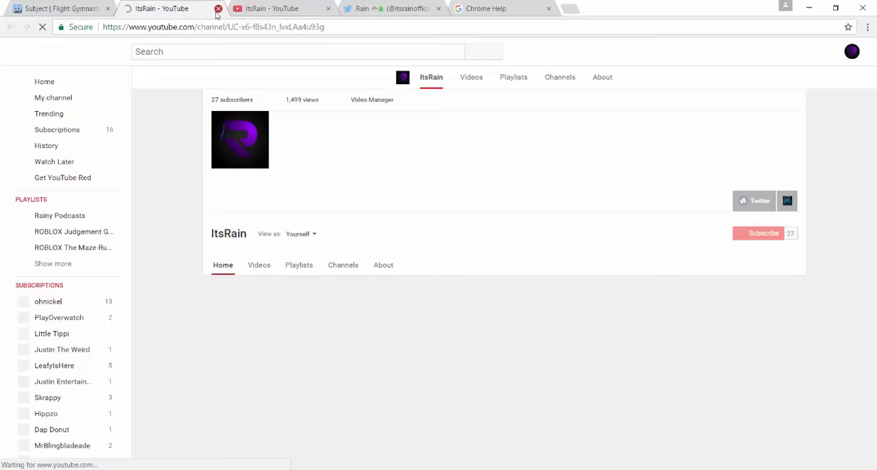
left_click(217, 9)
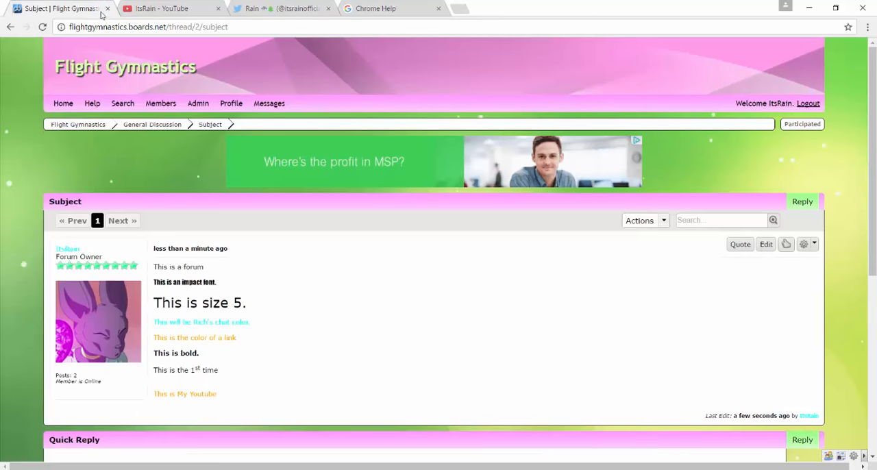
Reopen the thread's message for editing and delete all of its BBCode.
left_click(766, 244)
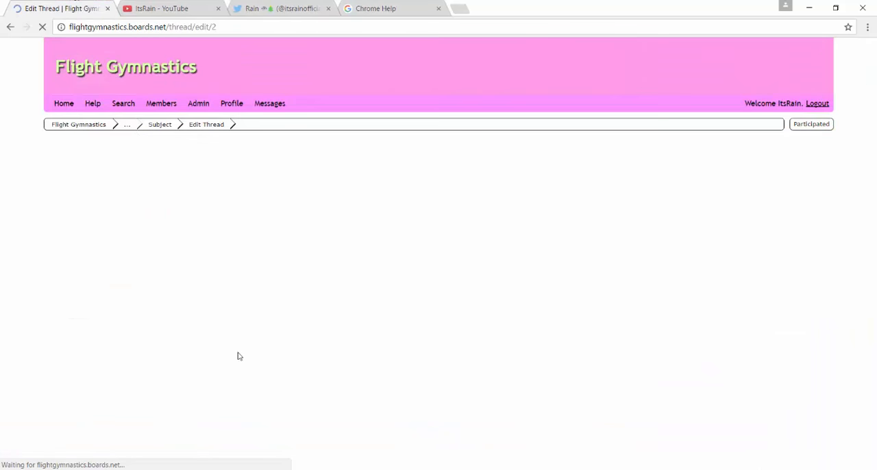
key("ctrl+a")
key("BackSpace")
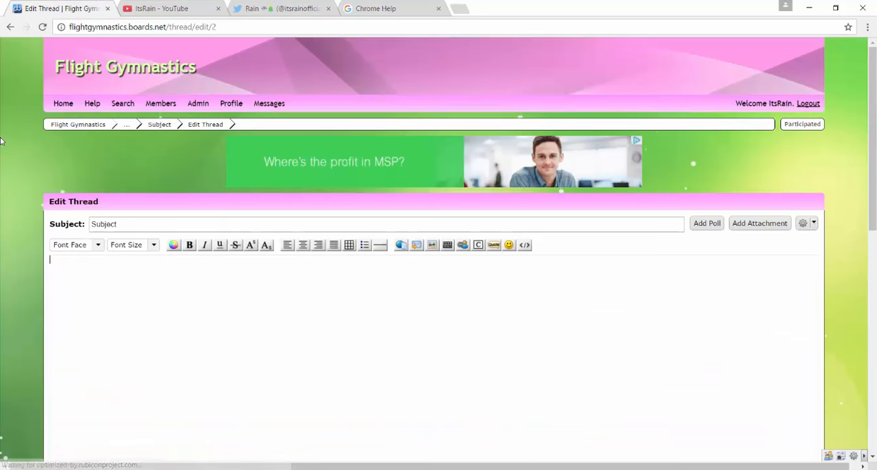
Look at the Insert Email and Insert Image options, closing each without inserting anything.
left_click(417, 246)
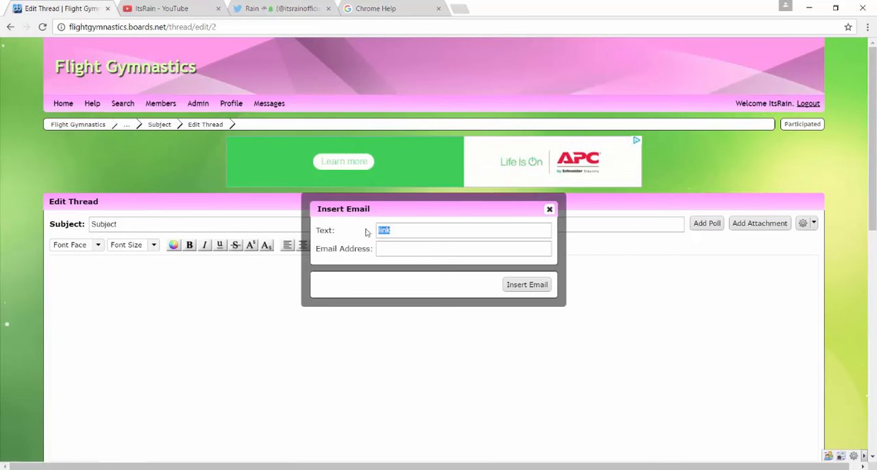
left_click(549, 210)
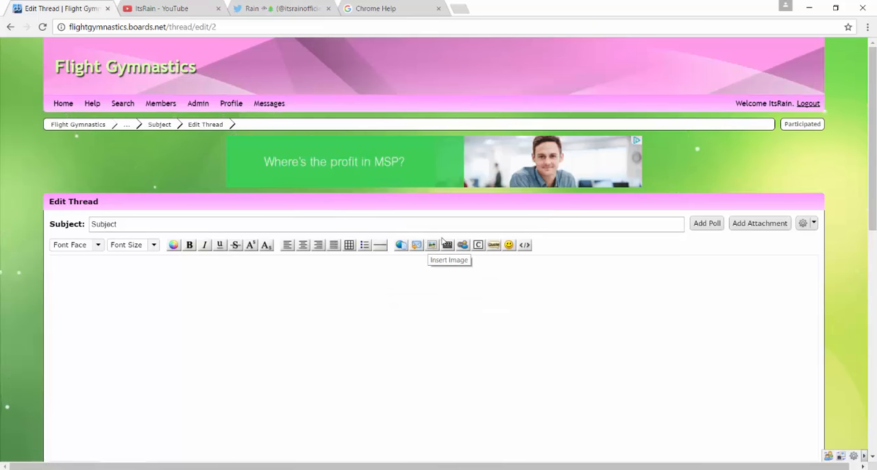
left_click(339, 298)
left_click(434, 247)
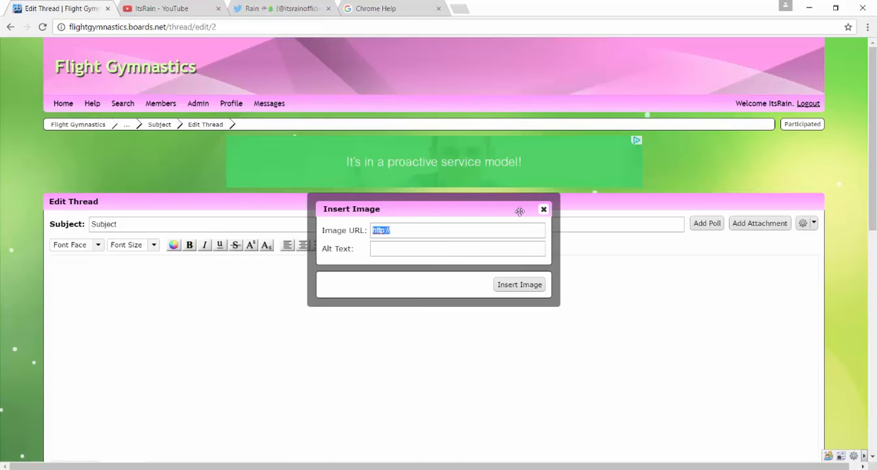
left_click(543, 209)
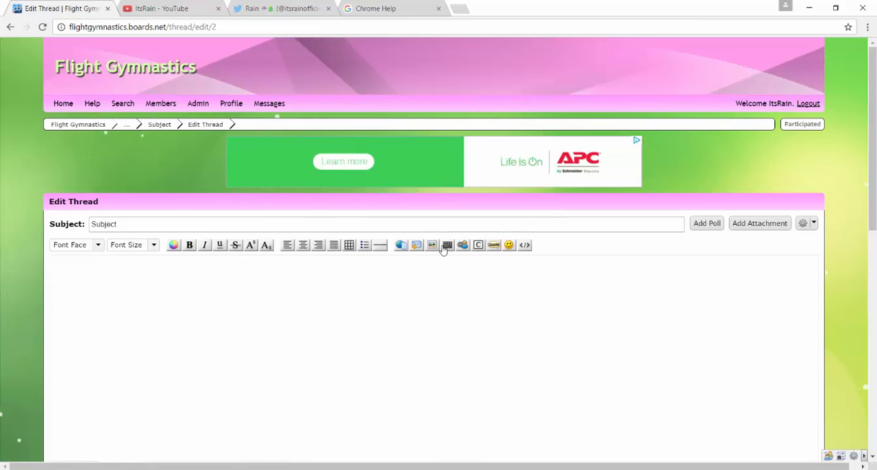
Try out a code block filled with nonsense text over several lines, and clear the message.
left_click(478, 245)
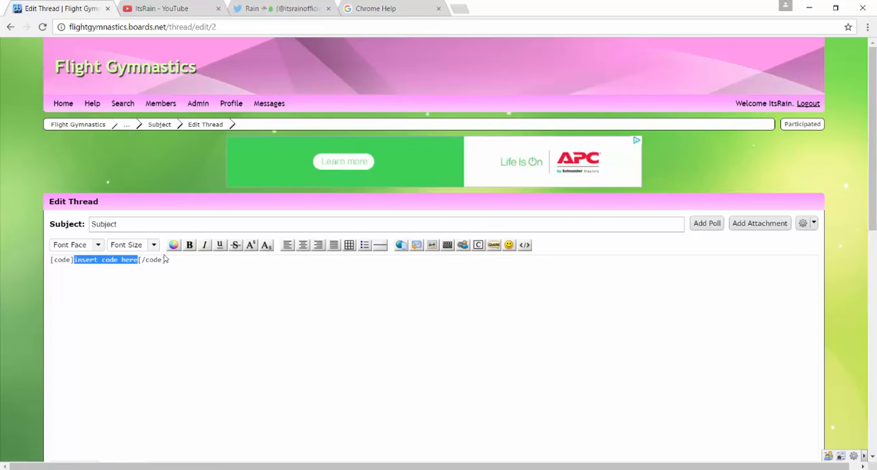
type("sdjgfhajkshfg asdfjhasdfjasga tahs")
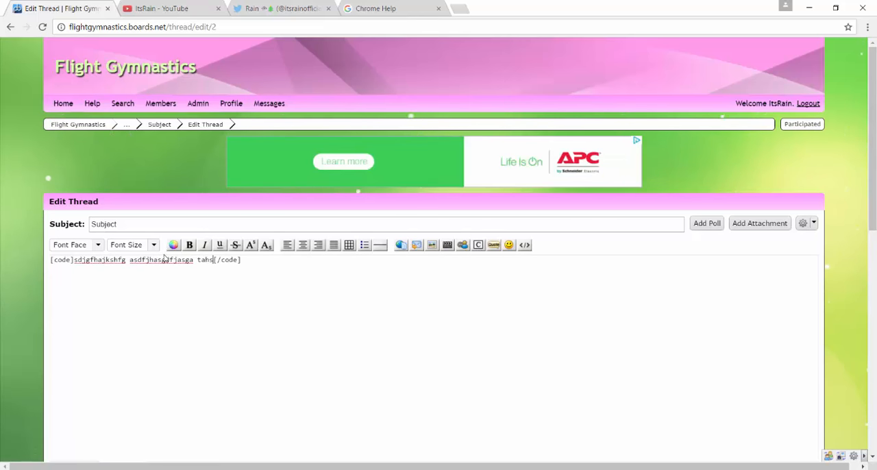
key("Return")
key("Return")
type("/font ahsdgfhka a")
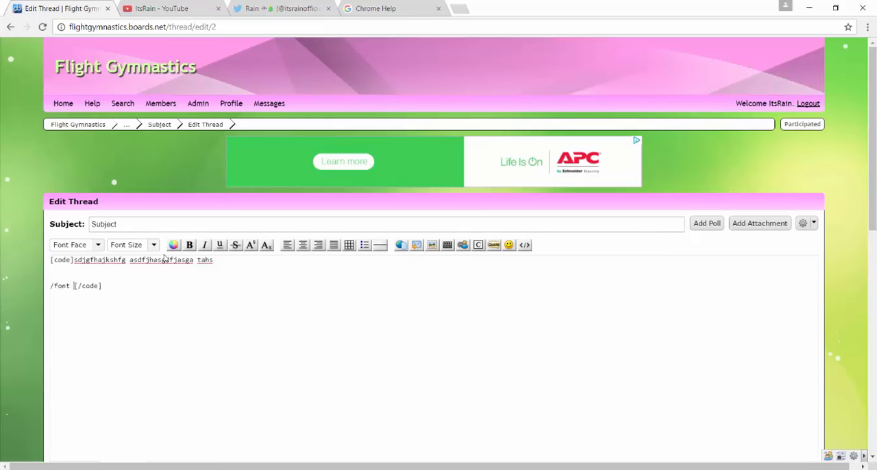
key("ctrl+a")
type("=")
scroll(165, 259, "down", 1)
key("BackSpace")
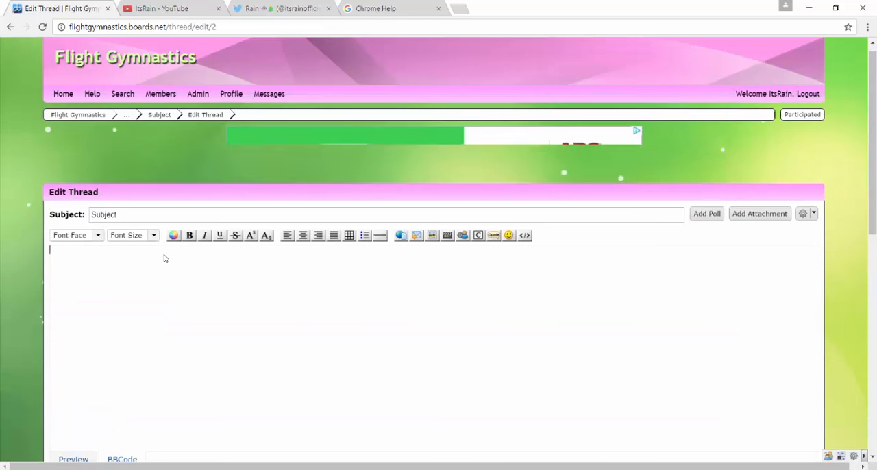
Insert a quote block with the remark that someone "said he's stupid" into the message and preview it.
left_click(493, 235)
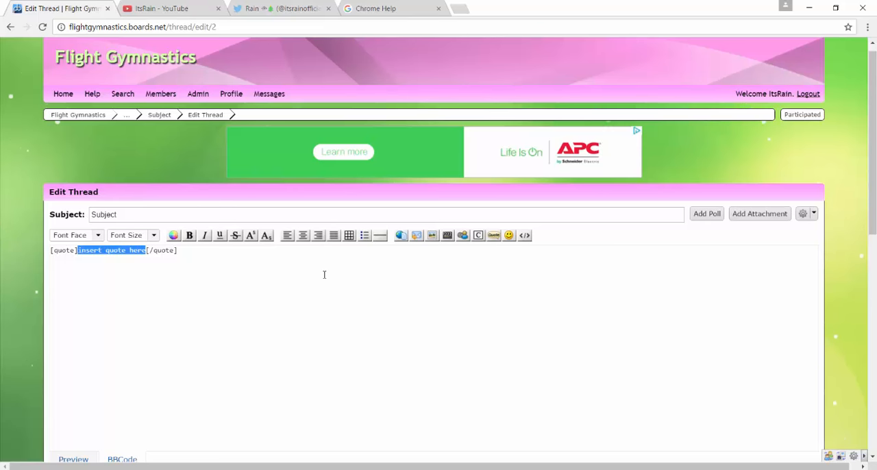
type("Rich said ")
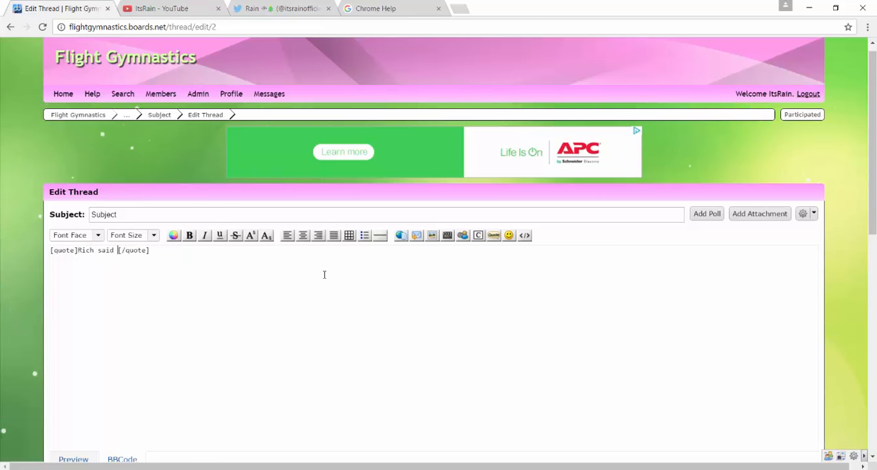
type("he's chasing")
scroll(137, 226, "down", 5)
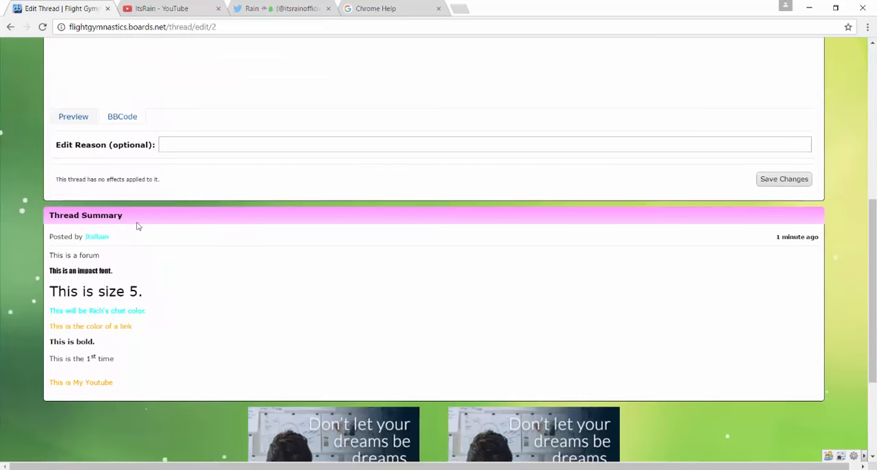
left_click(73, 117)
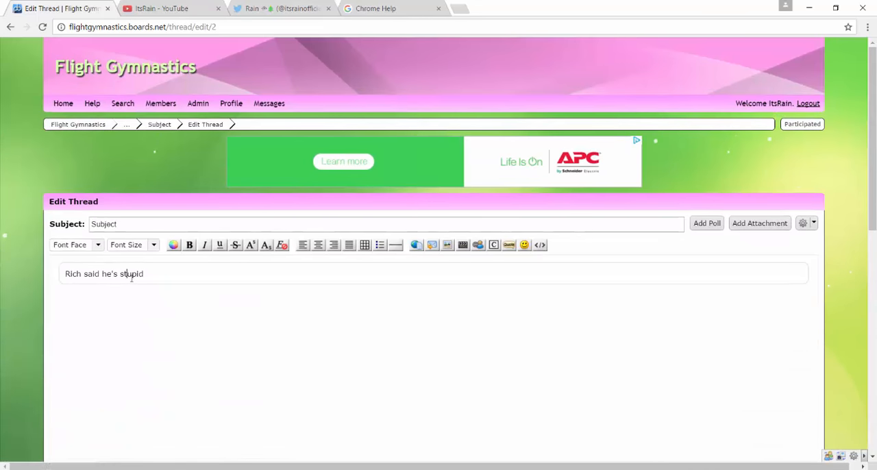
Look at the attachment options without adding a file, and delete the quote block from the message's BBCode.
left_click_drag(140, 275, 162, 278)
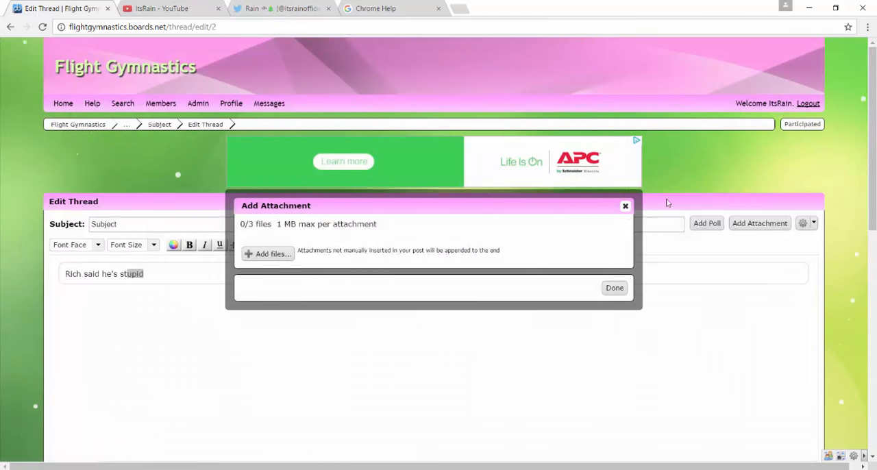
left_click(625, 206)
scroll(198, 199, "down", 10)
scroll(145, 209, "up", 3)
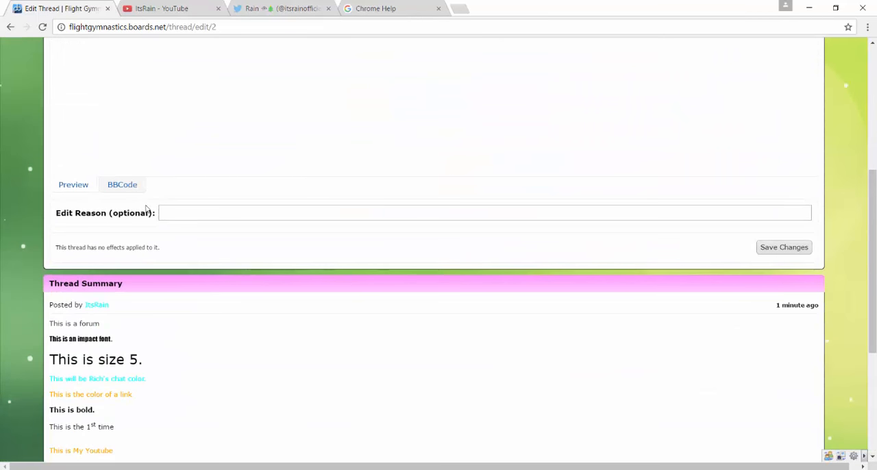
left_click(140, 187)
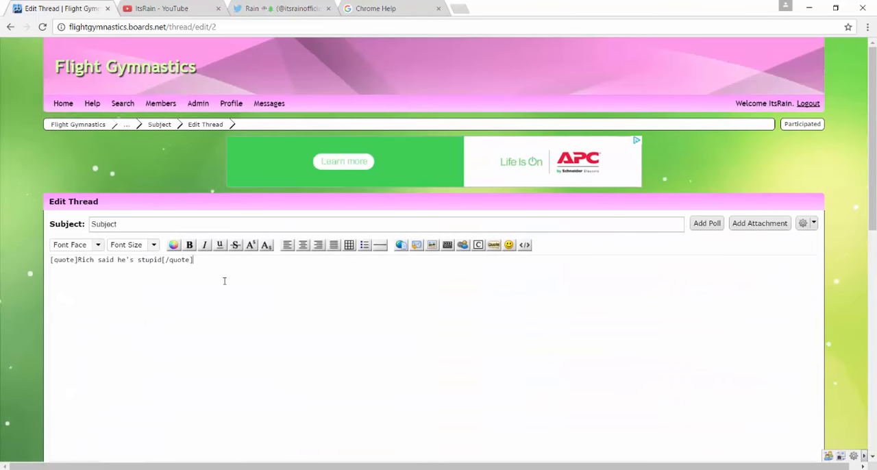
key("ctrl+a")
key("BackSpace")
Look at the editor's built-in smileys, and find and open the Emojipedia site in a new tab.
left_click(507, 246)
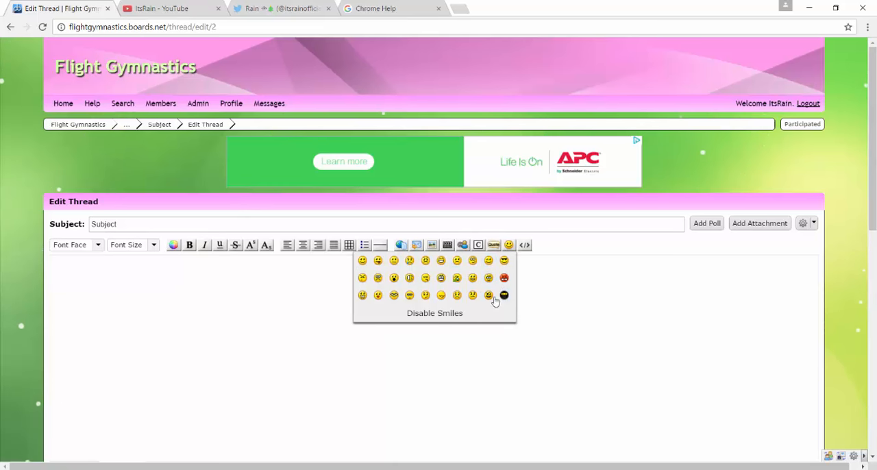
left_click(508, 243)
left_click(458, 7)
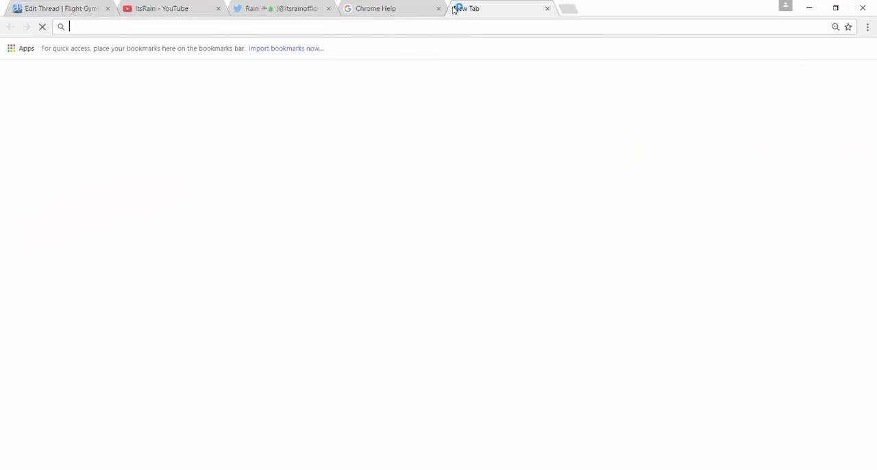
type("emojip")
key("Return")
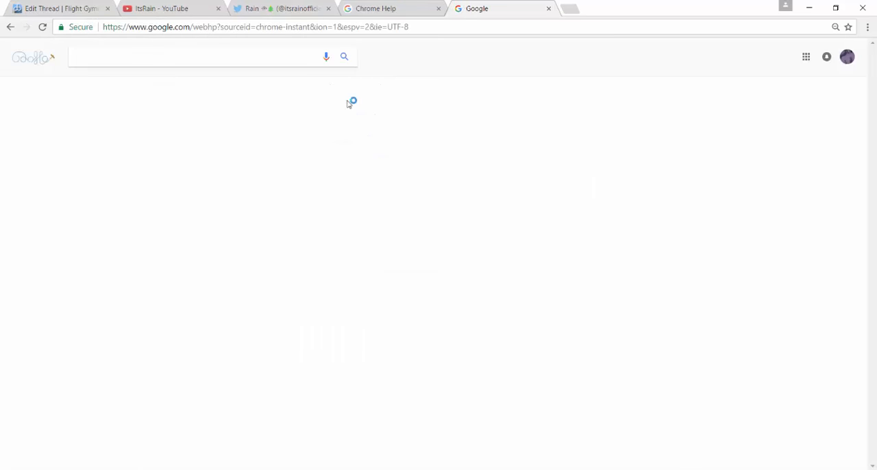
left_click(178, 143)
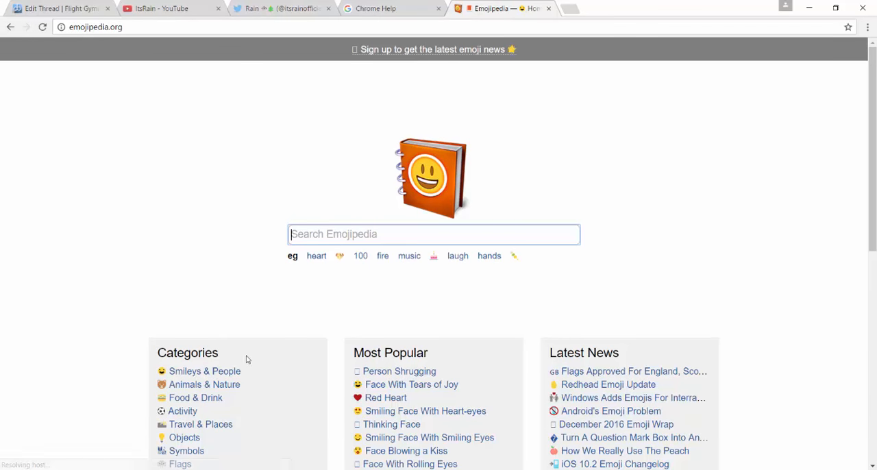
Copy the Grinning Face emoji from Emojipedia's Smileys & People category.
left_click(206, 370)
left_click(156, 252)
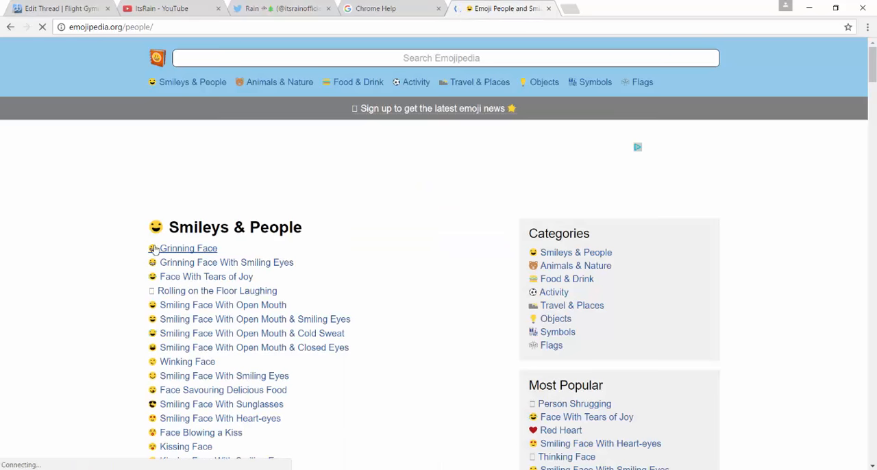
scroll(308, 274, "down", 2)
left_click(310, 226)
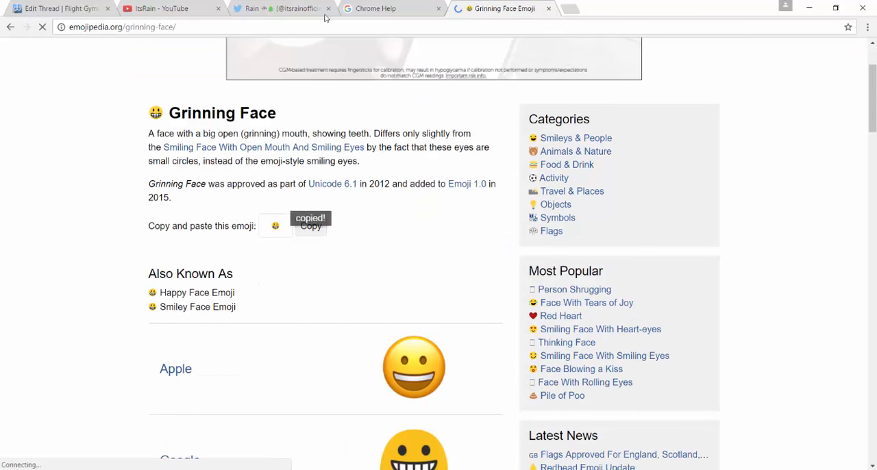
Return to the thread being edited, paste the copied emoji into its empty message and save the changes.
left_click(45, 9)
left_click(288, 283)
key("ctrl+v")
scroll(119, 239, "down", 4)
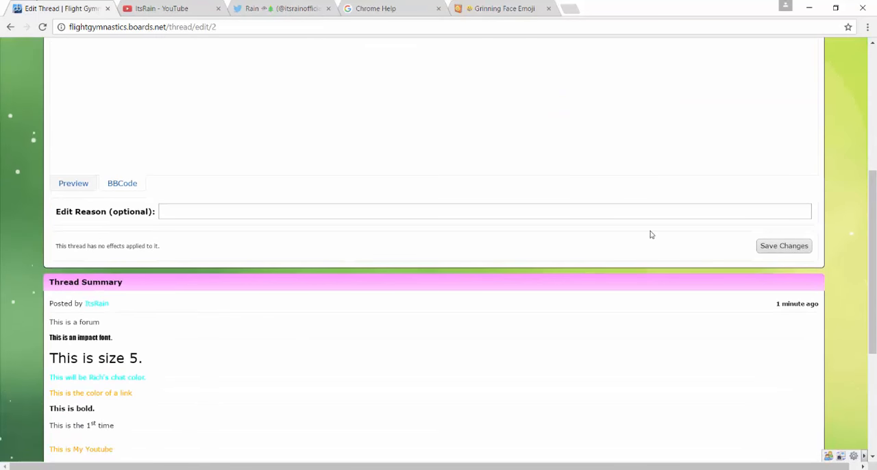
left_click(781, 248)
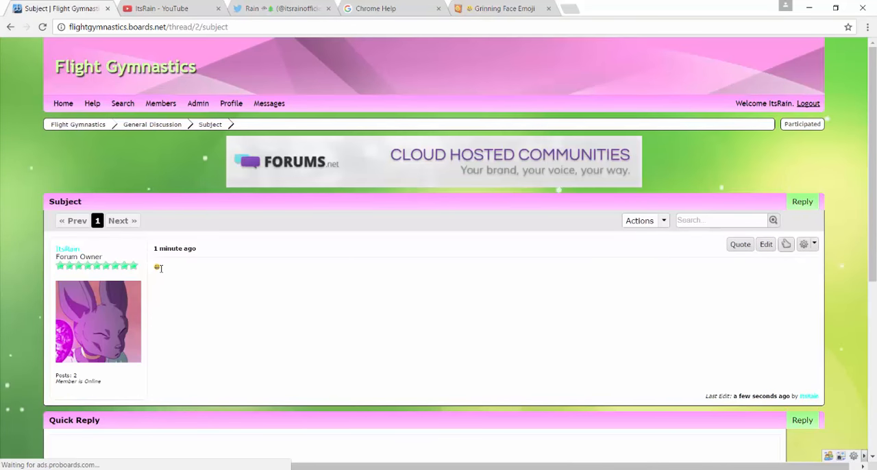
Reopen the thread for editing, set the emoji's font size to 5 (18pt) and save the changes.
left_click(764, 244)
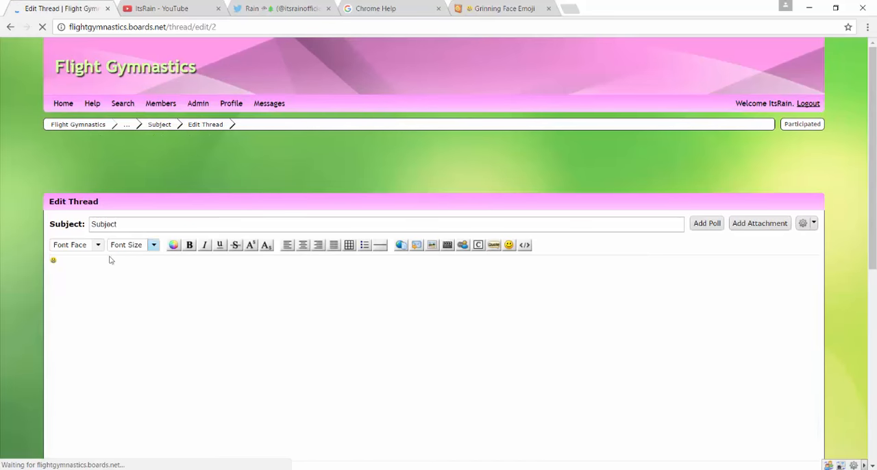
left_click(154, 244)
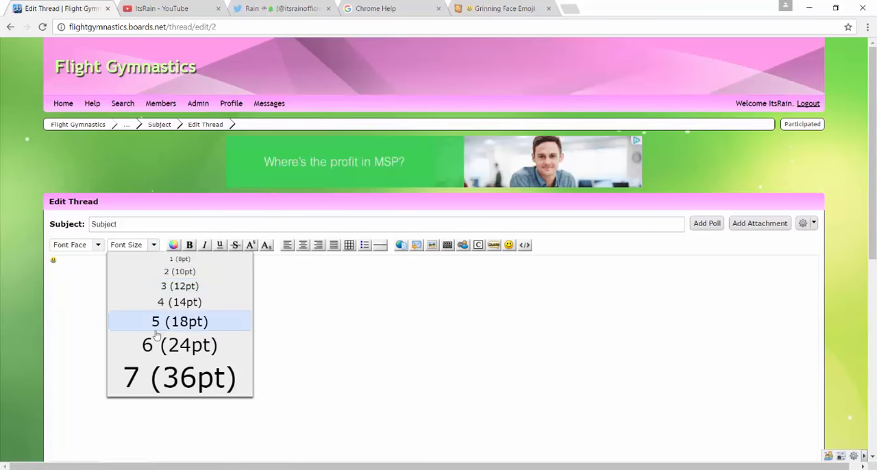
left_click(157, 333)
scroll(476, 331, "down", 5)
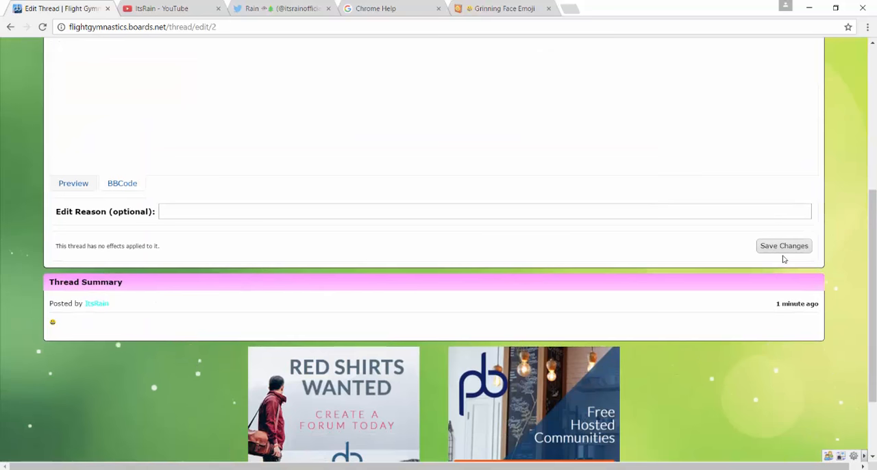
left_click(783, 247)
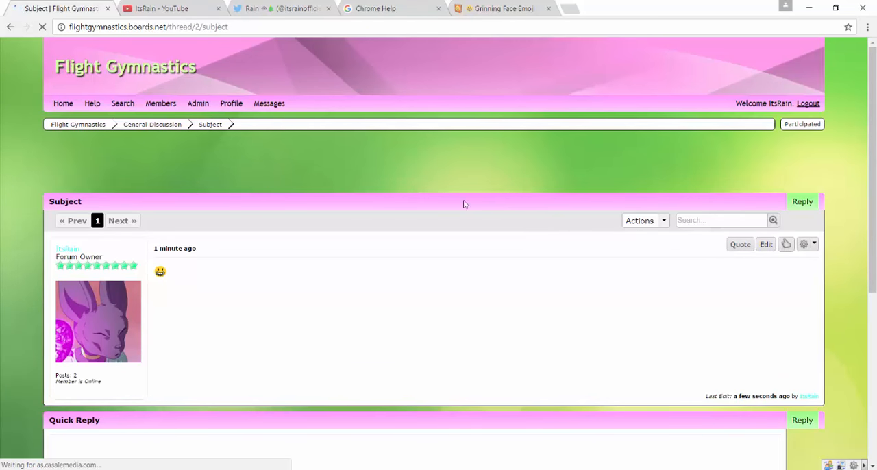
Open the thread for editing again and delete the emoji together with its font size code.
left_click(766, 244)
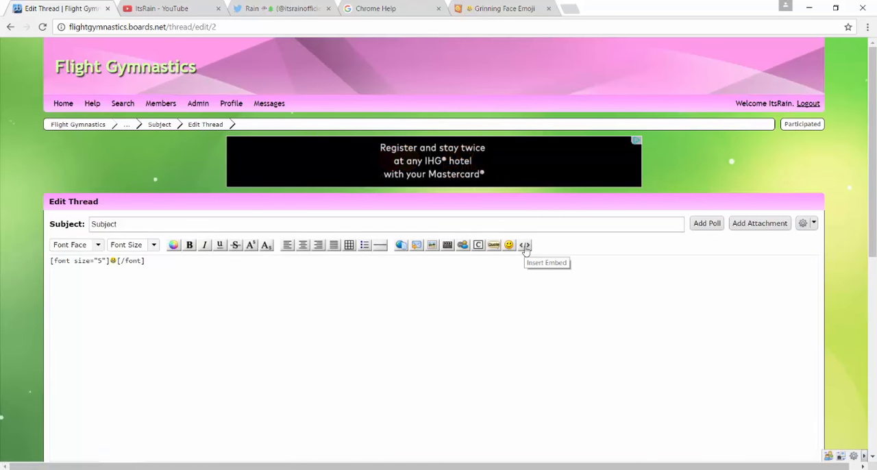
key("ctrl+a")
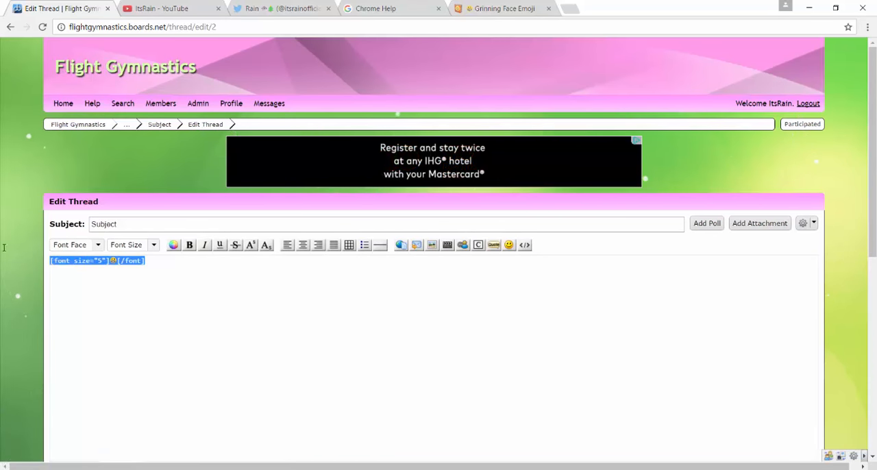
key("BackSpace")
Look at the social media embed options and the Facebook post embed form, closing it without embedding anything.
left_click(401, 245)
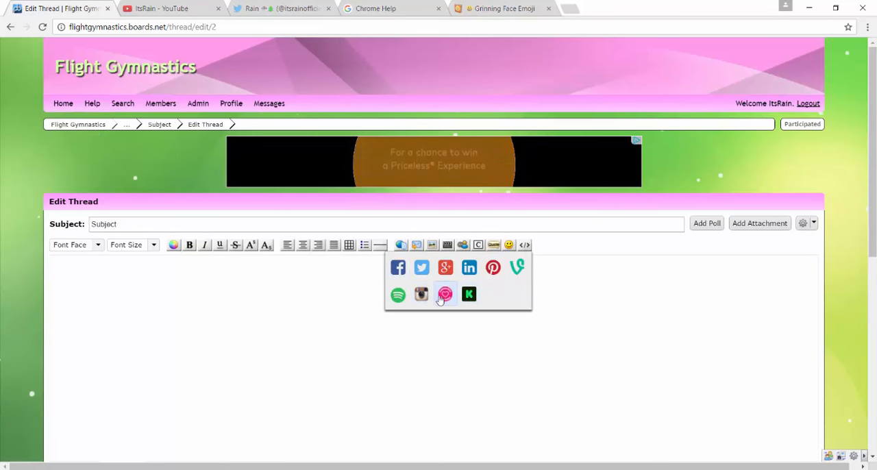
left_click(398, 267)
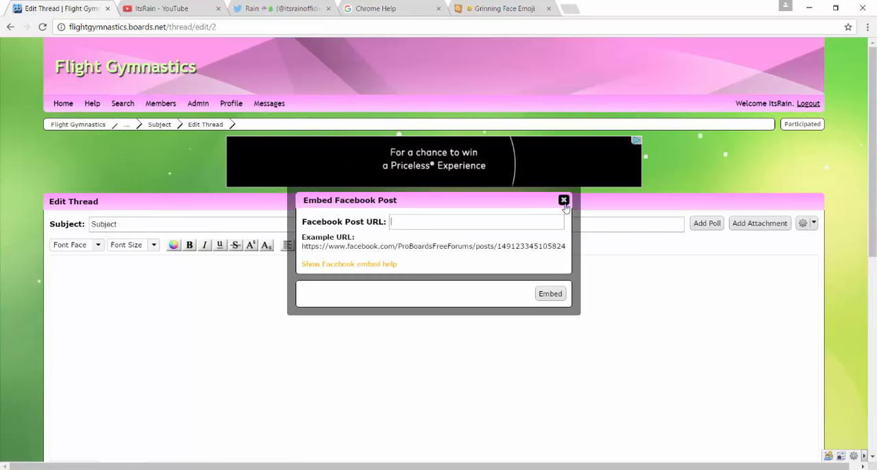
left_click(571, 203)
Try to save the emptied message, and open the thread's options such as Bookmark, Sticky and Lock.
scroll(521, 255, "down", 10)
left_click(773, 247)
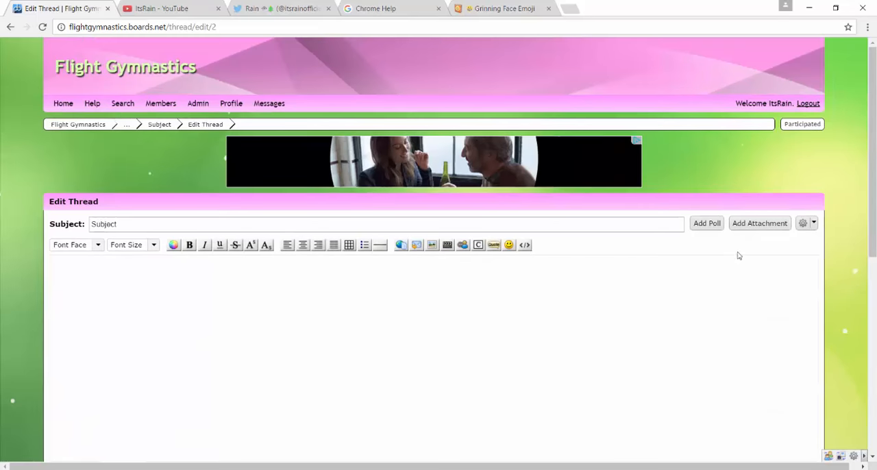
left_click(806, 224)
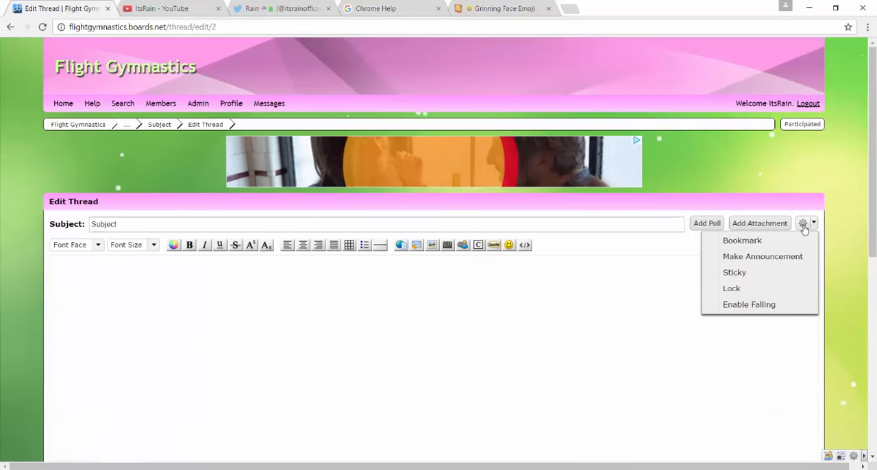
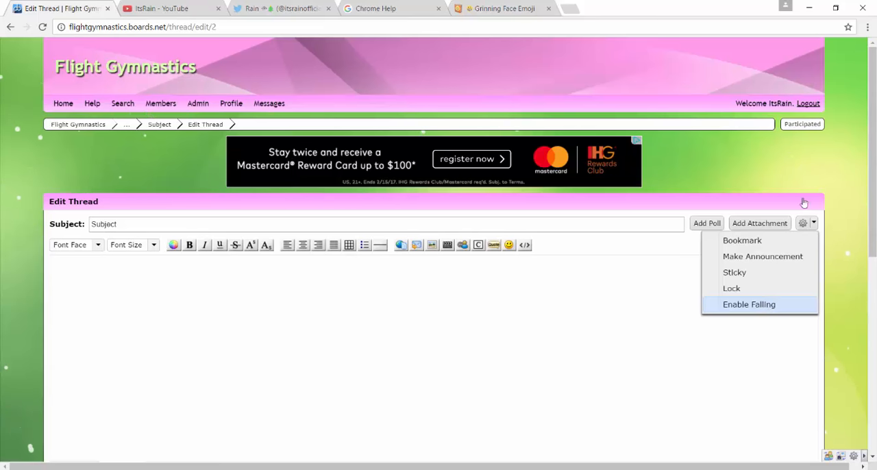
Close the thread options and look over the Edit Thread form, including its optional edit reason.
scroll(786, 306, "down", 1)
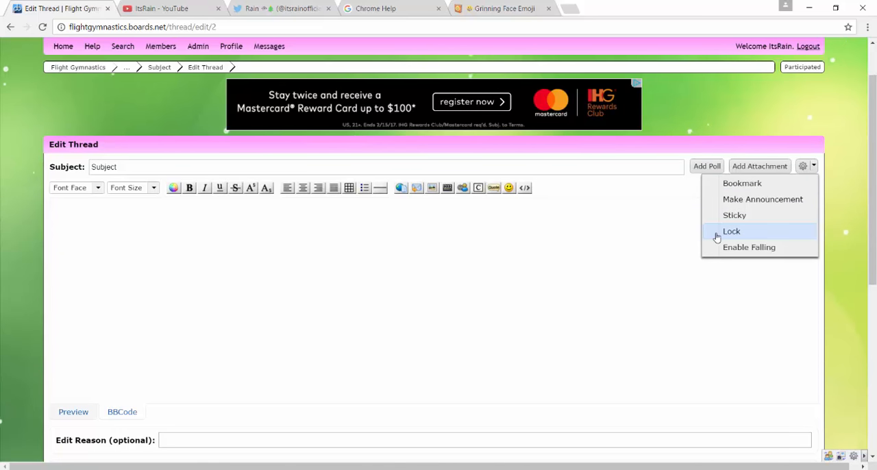
left_click(484, 295)
scroll(203, 411, "down", 2)
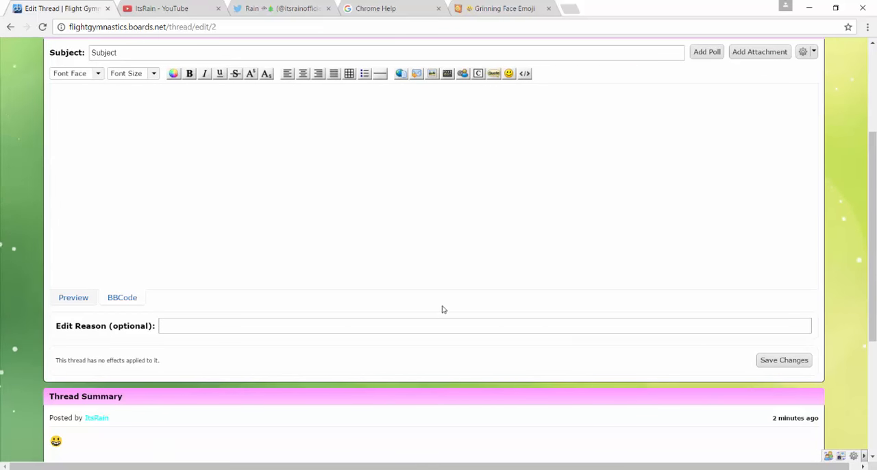
left_click(356, 326)
scroll(531, 230, "up", 3)
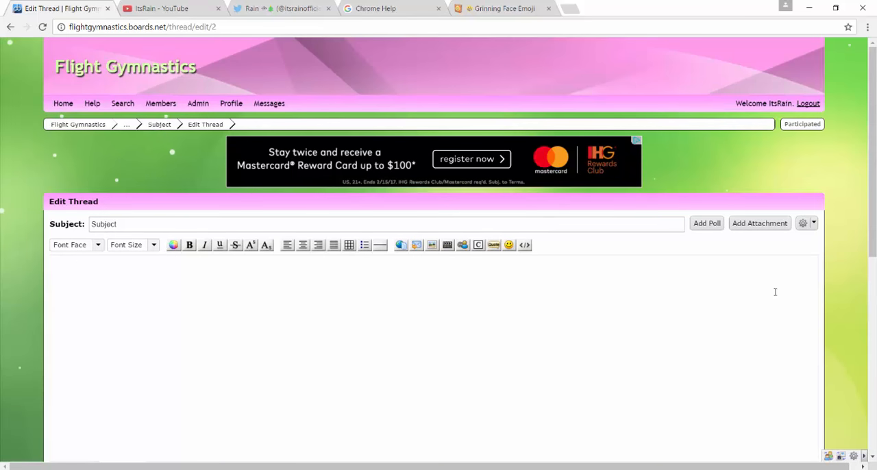
Try saving the empty message, enter "hggy" as the thread's message and save the changes.
scroll(774, 292, "down", 3)
left_click(781, 359)
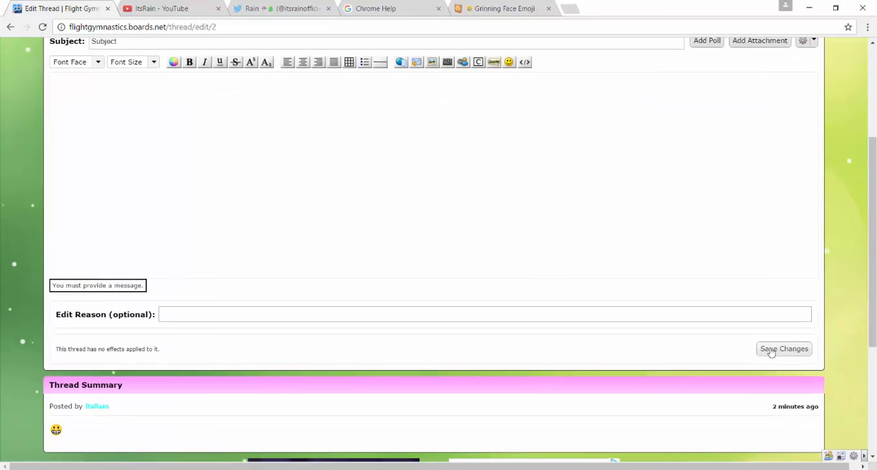
left_click(241, 173)
type("hggy")
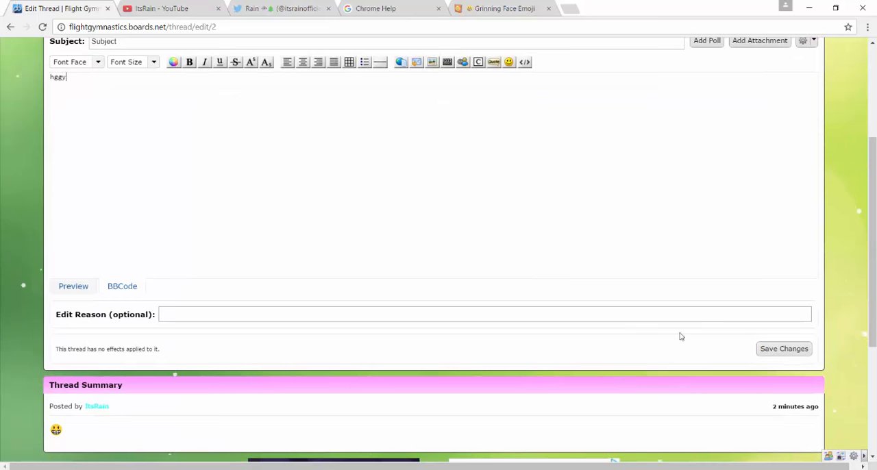
left_click(783, 348)
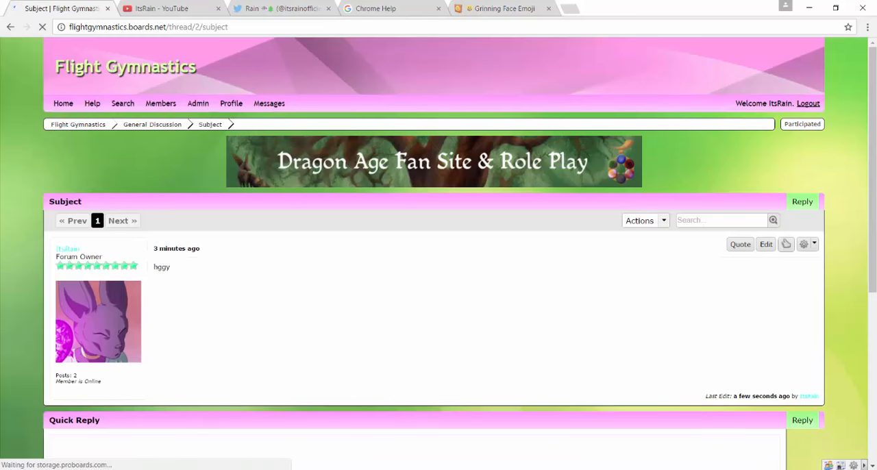
Quote the thread's "hggy" post and publish a reply reading "haha" beneath the quote.
left_click(739, 244)
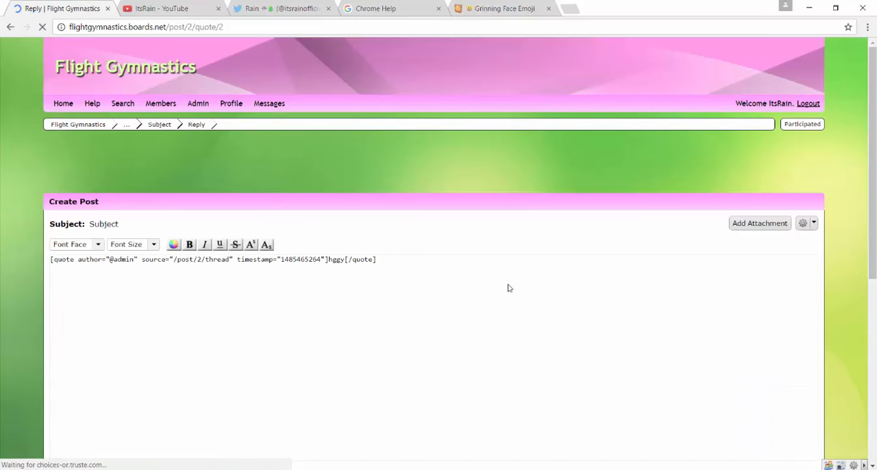
double_click(363, 271)
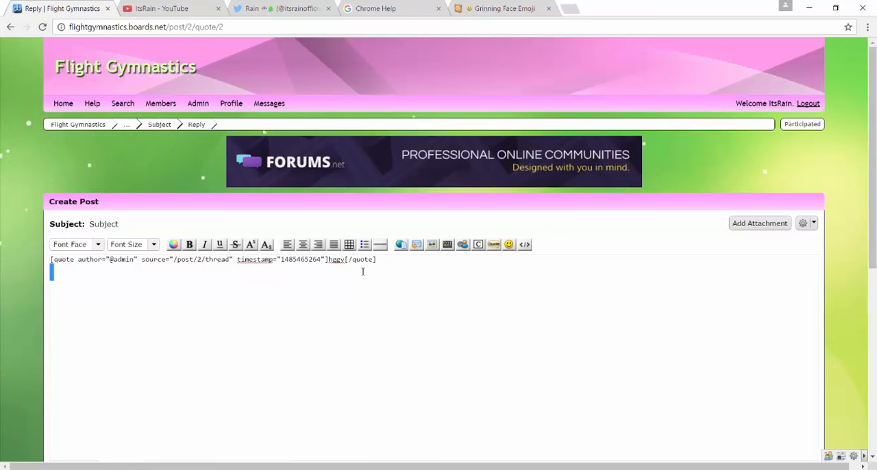
type("haha")
scroll(364, 271, "down", 5)
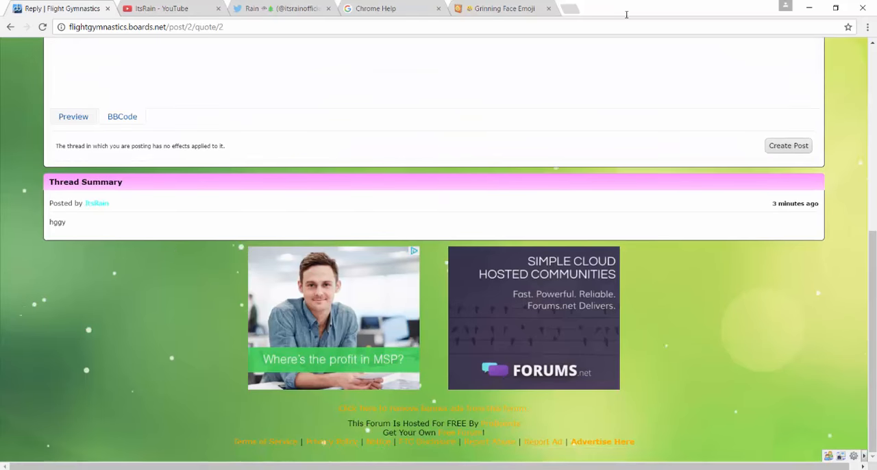
left_click(781, 145)
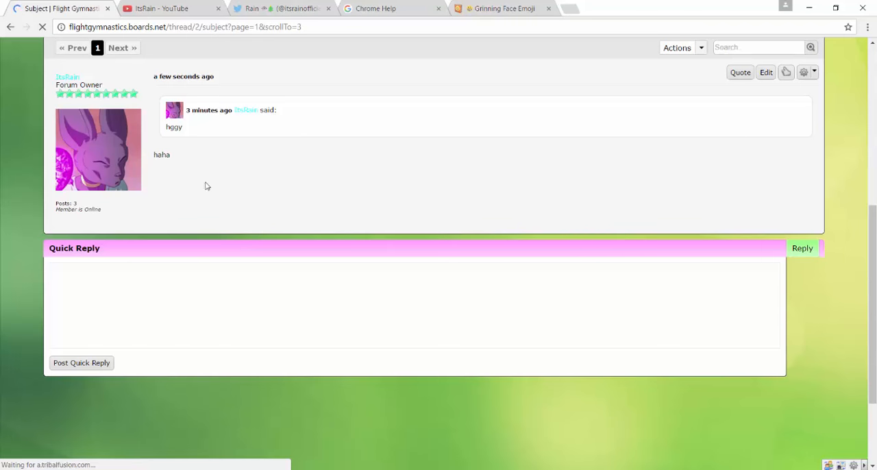
Examine the quoted reply in the thread and check the options of the first post.
left_click_drag(196, 130, 255, 179)
left_click(256, 178)
scroll(549, 169, "up", 5)
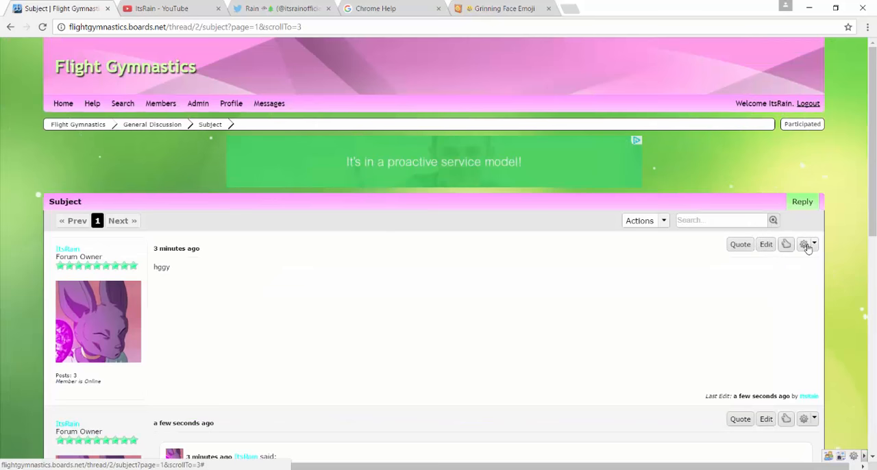
scroll(799, 282, "down", 5)
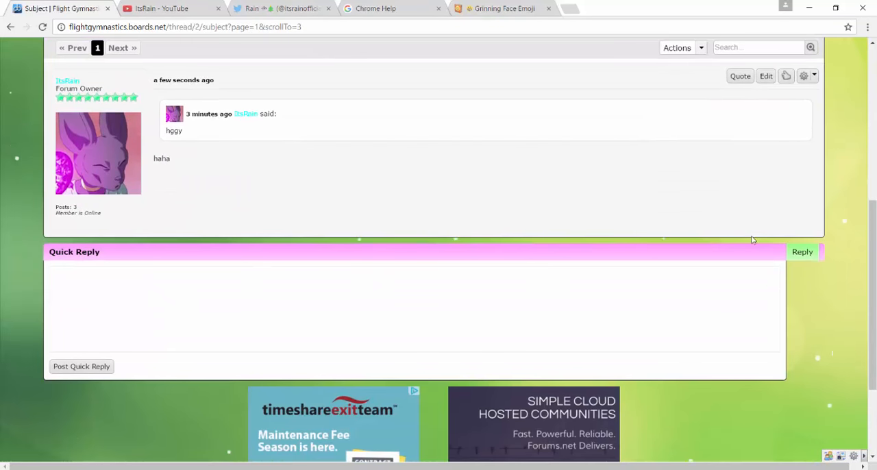
scroll(560, 172, "up", 3)
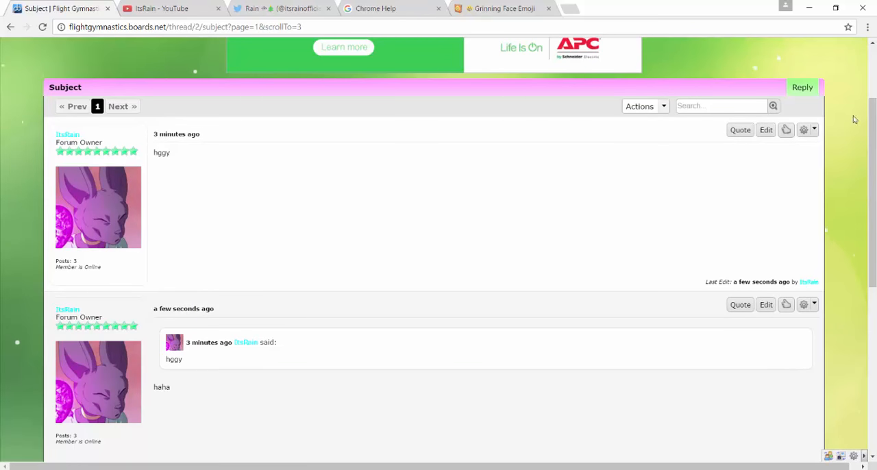
left_click(804, 130)
left_click(805, 133)
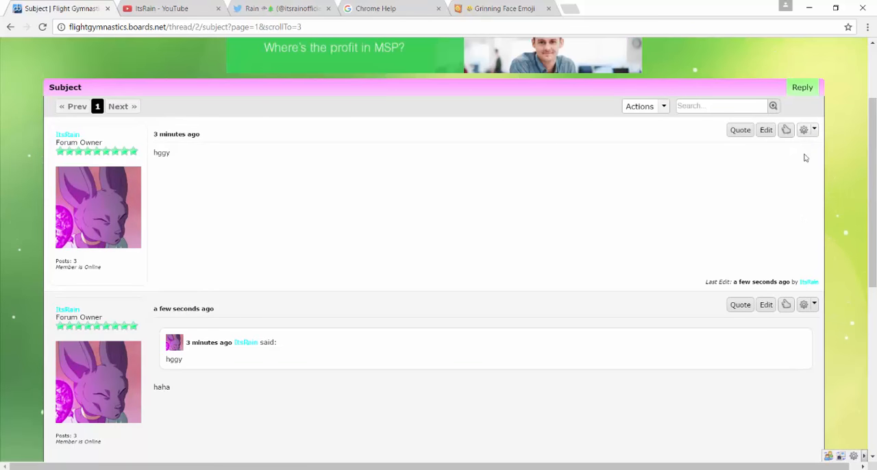
Create a full reply to the thread with the text "Gwghgaha" and publish it.
scroll(775, 256, "down", 4)
left_click(808, 195)
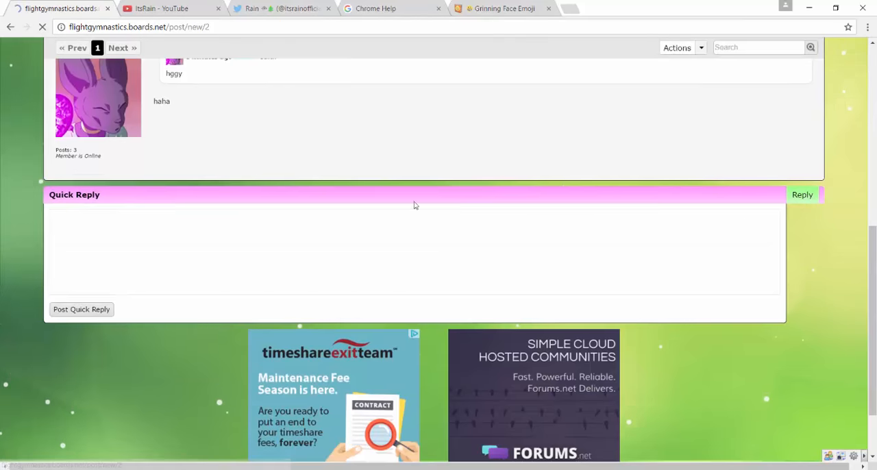
type("Gughgvhi")
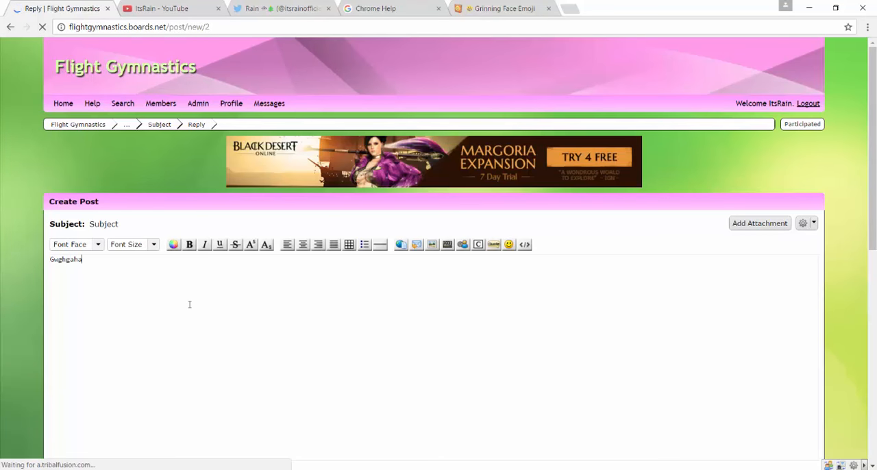
scroll(241, 235, "down", 7)
left_click(799, 47)
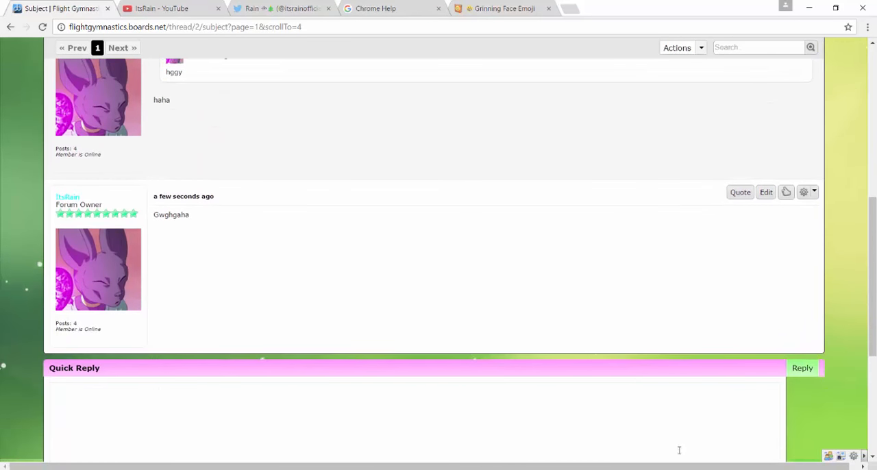
Look at the Quick Reply box below the thread's posts without entering a reply.
scroll(679, 450, "down", 3)
left_click(442, 212)
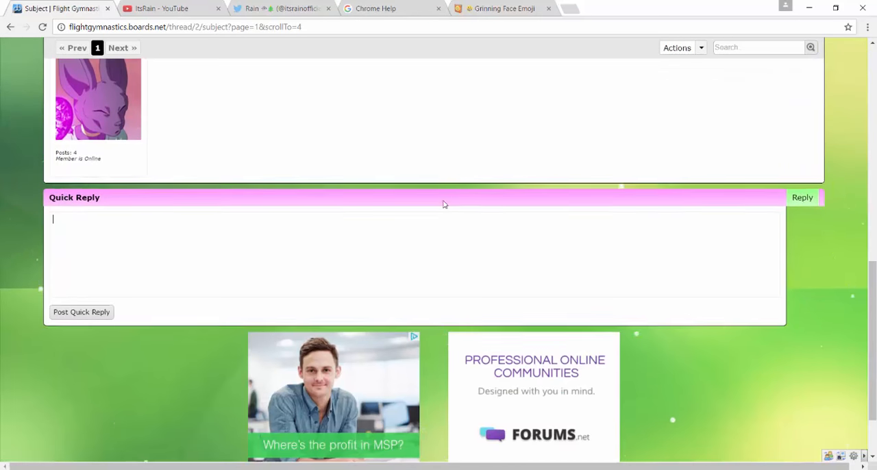
scroll(337, 209, "up", 6)
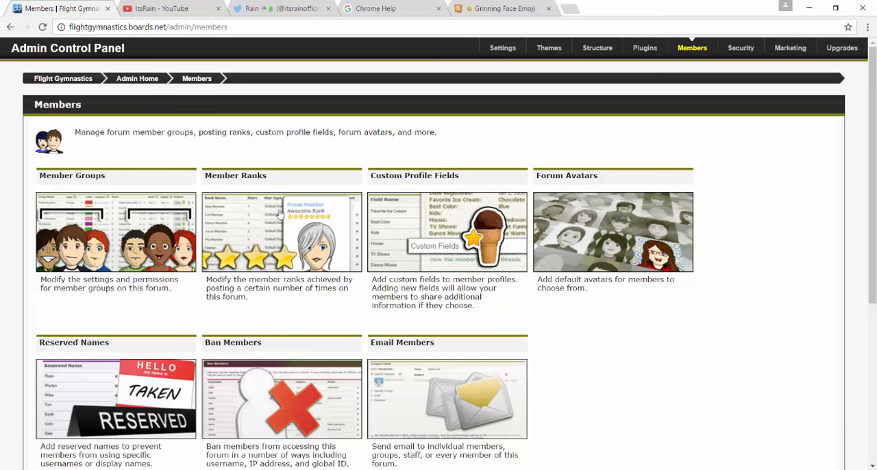
Open the Member Ranks settings and set the New Member rank's stars to 0.
left_click(279, 215)
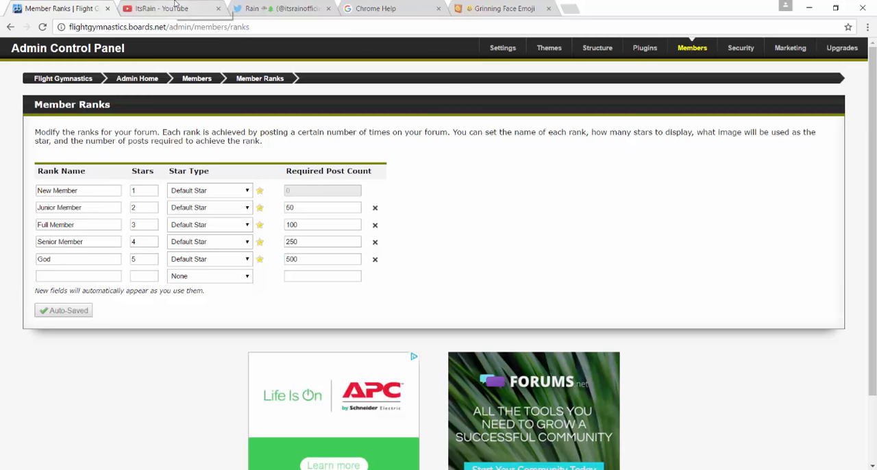
left_click_drag(95, 190, 2, 202)
left_click(78, 190)
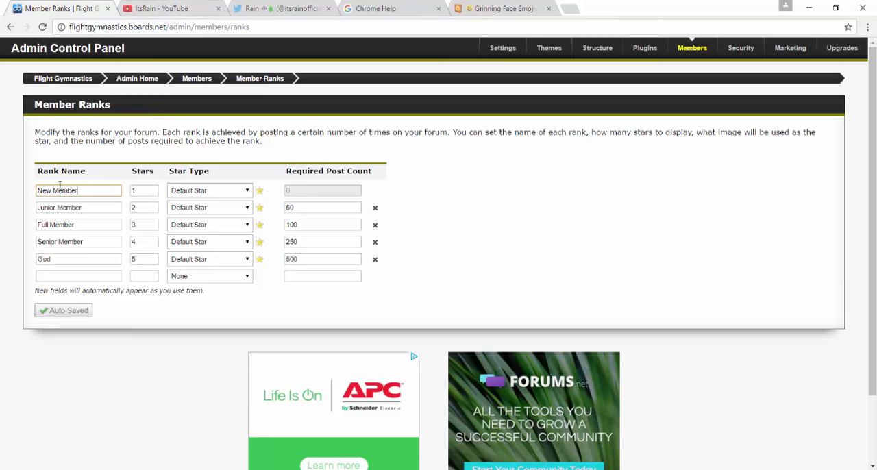
left_click_drag(79, 189, 39, 197)
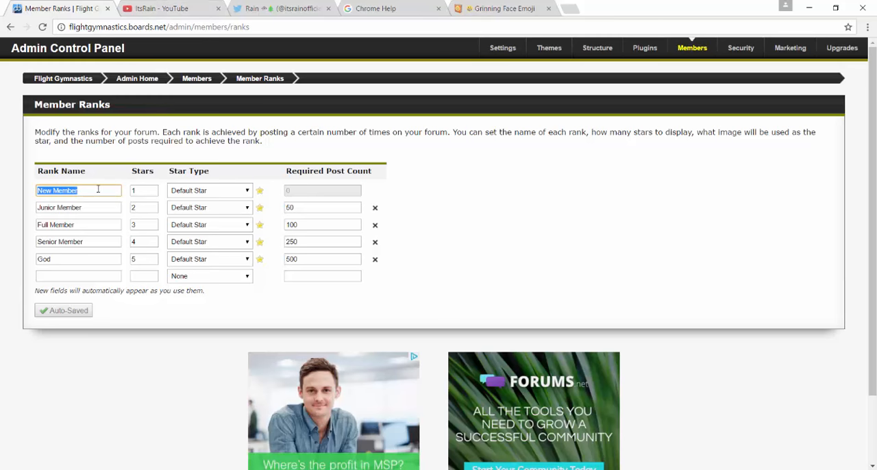
left_click(142, 191)
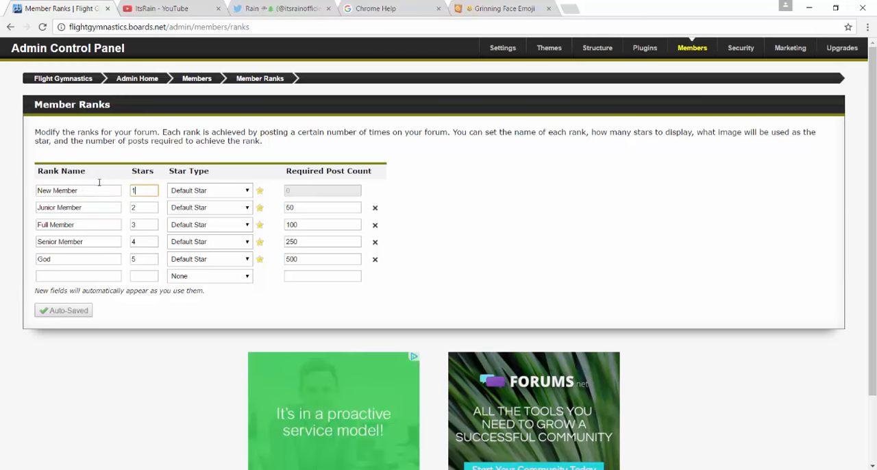
type("0")
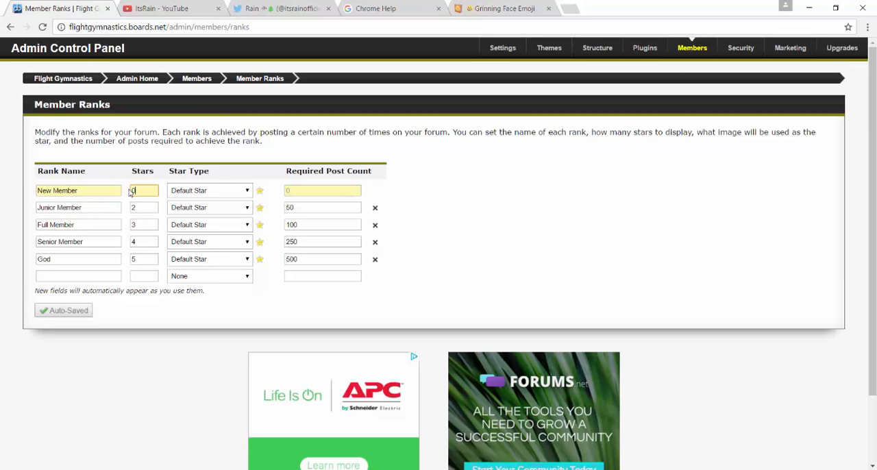
left_click(222, 197)
left_click(226, 193)
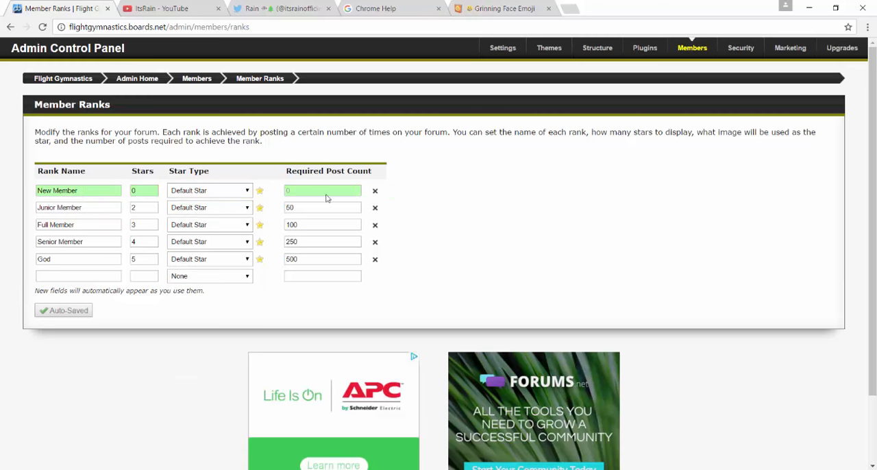
key("Tab")
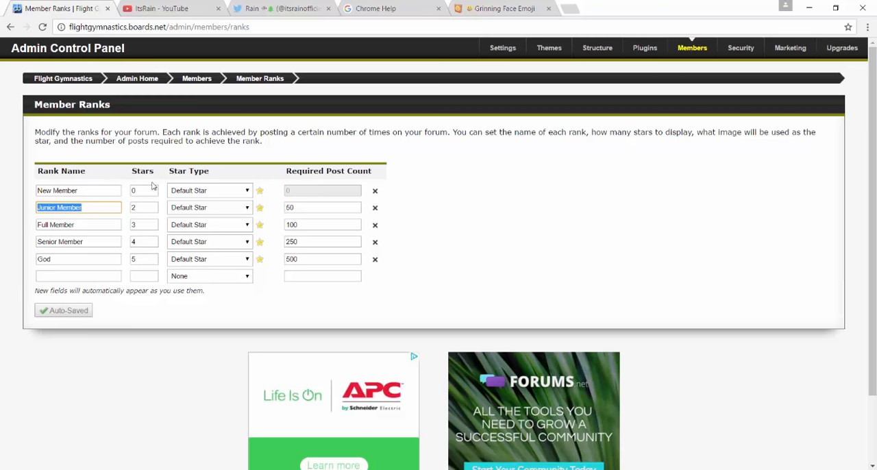
Open the forum in a new tab and view the poster's rank in General Discussion's "Welcome to your new forum!" thread.
right_click(62, 77)
left_click(84, 87)
key("ctrl+Tab")
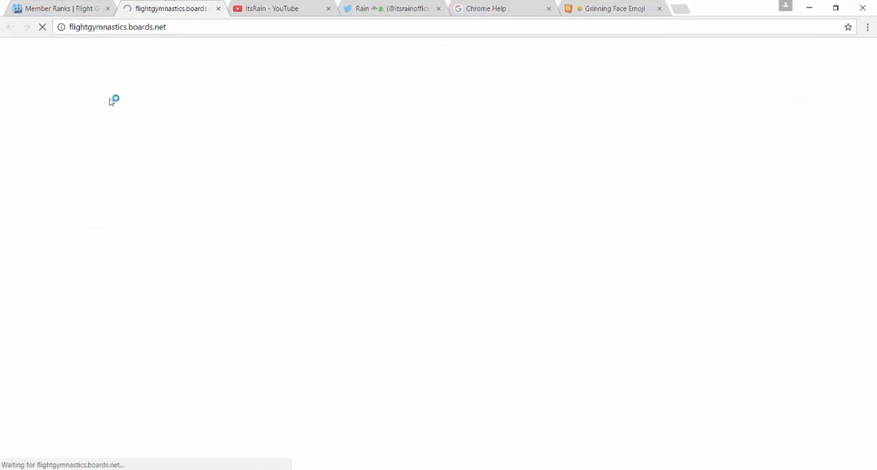
left_click(110, 255)
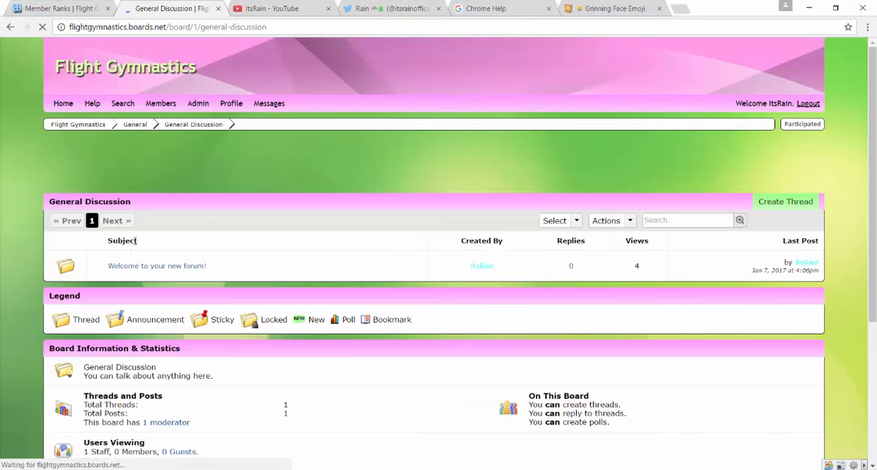
left_click(138, 266)
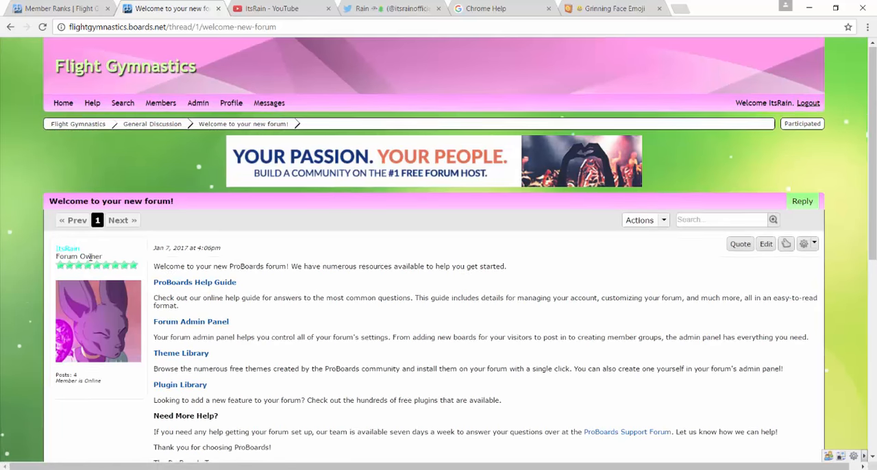
scroll(89, 256, "down", 4)
scroll(90, 258, "up", 3)
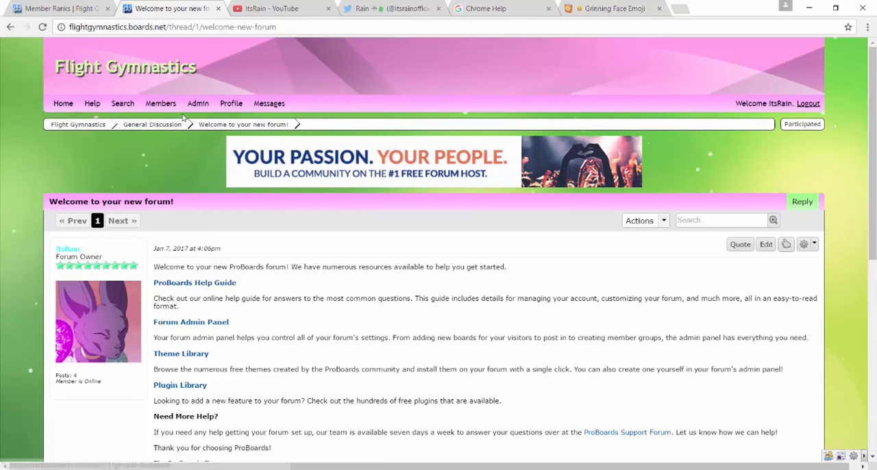
Open your own profile for editing and examine its forum preferences, including the date format choices.
left_click(233, 102)
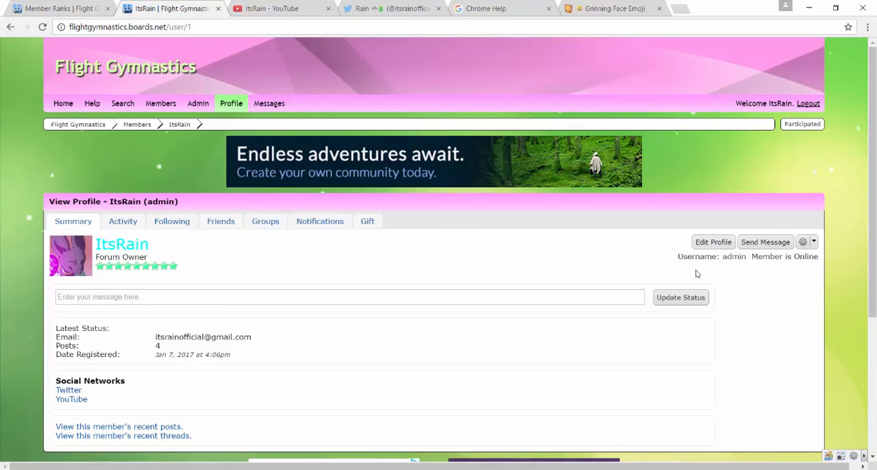
left_click(714, 245)
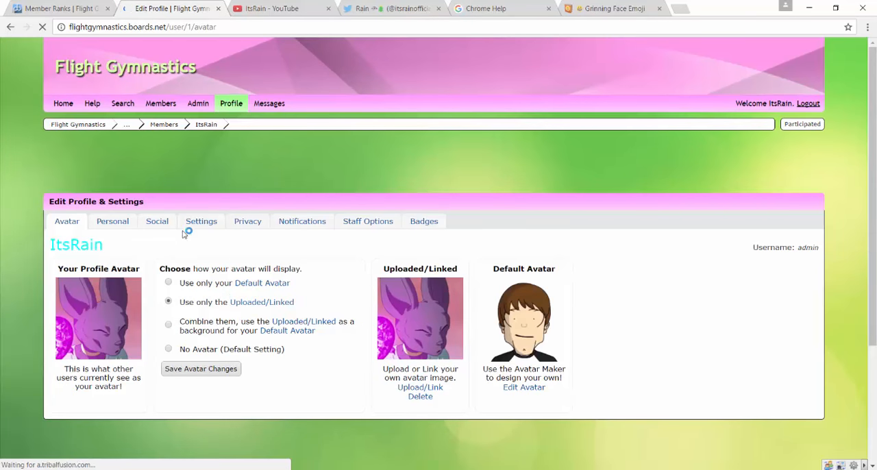
left_click(215, 225)
scroll(206, 254, "down", 3)
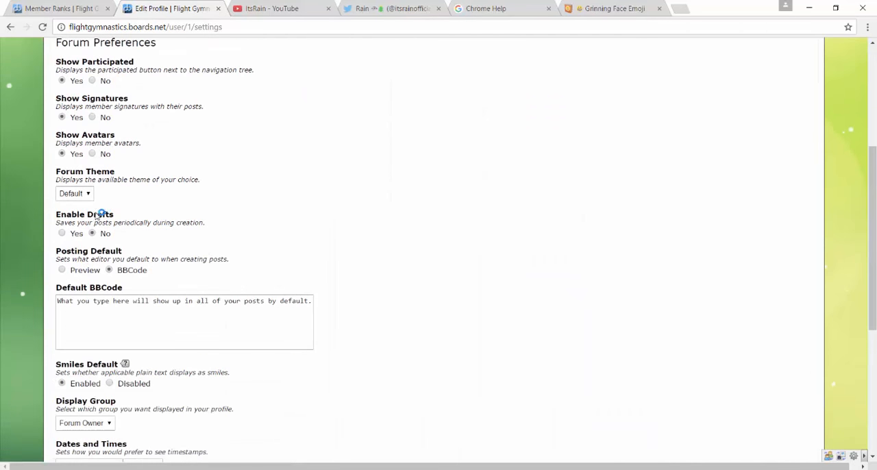
scroll(220, 206, "down", 3)
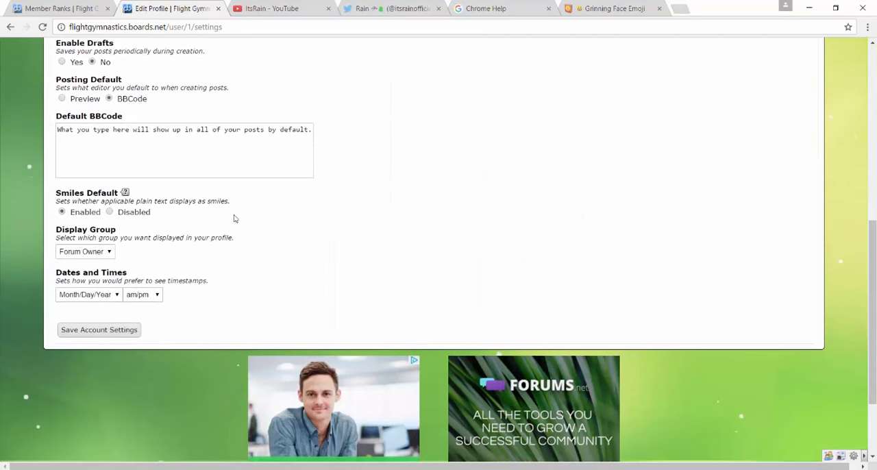
left_click(95, 296)
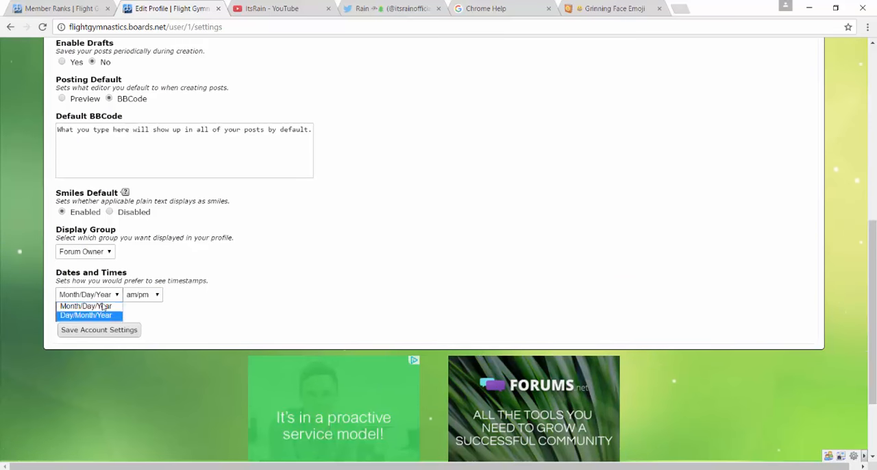
left_click(104, 297)
scroll(239, 250, "up", 6)
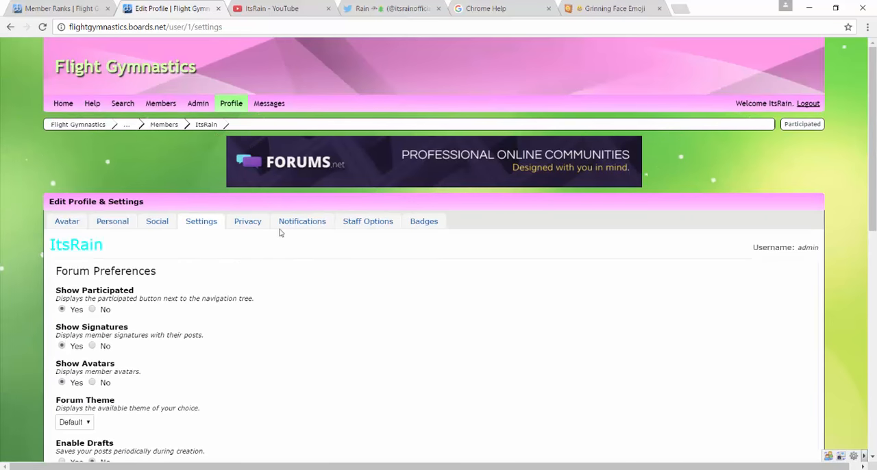
Look through the personal information fields of the profile.
left_click(112, 222)
scroll(128, 221, "down", 5)
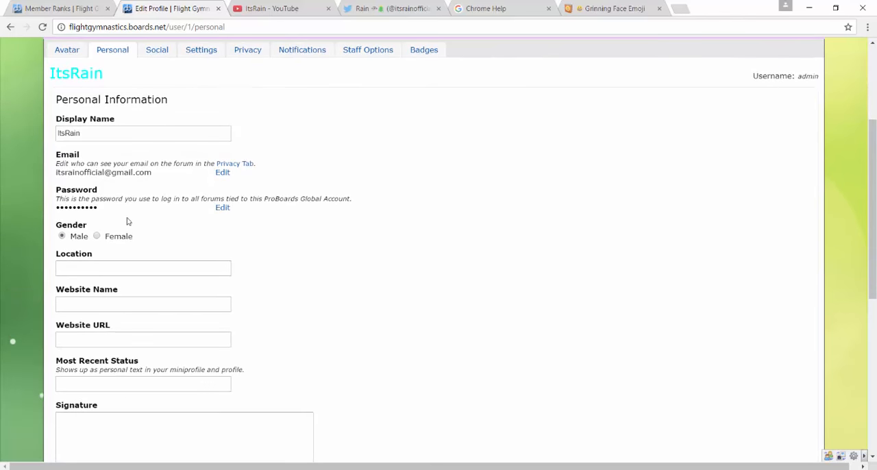
scroll(132, 212, "up", 5)
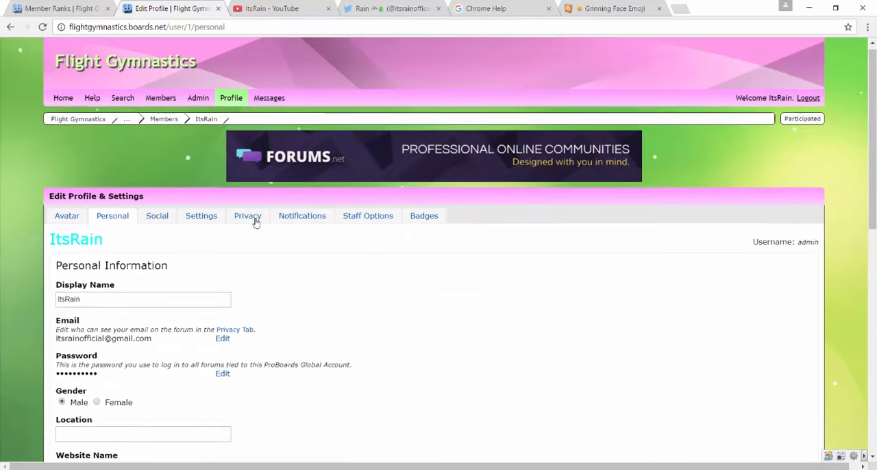
Set the profile's post count to 100000000 in Staff Options and save the account settings.
left_click(355, 223)
scroll(326, 232, "down", 2)
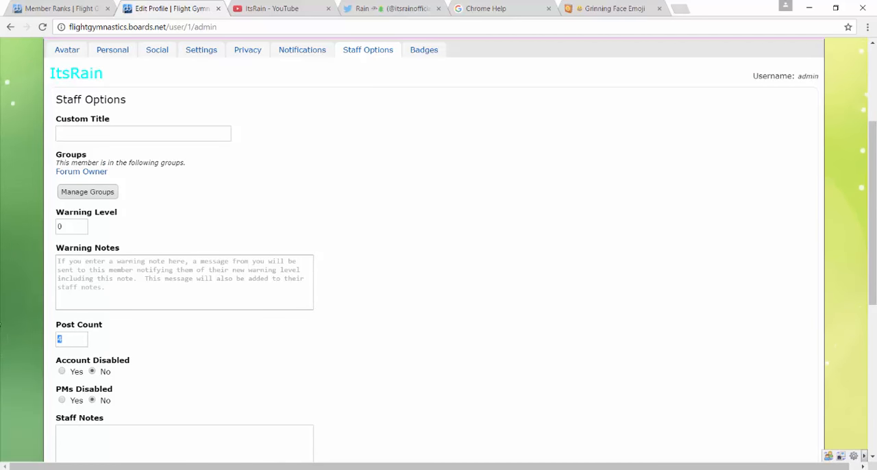
type("100")
scroll(142, 306, "down", 2)
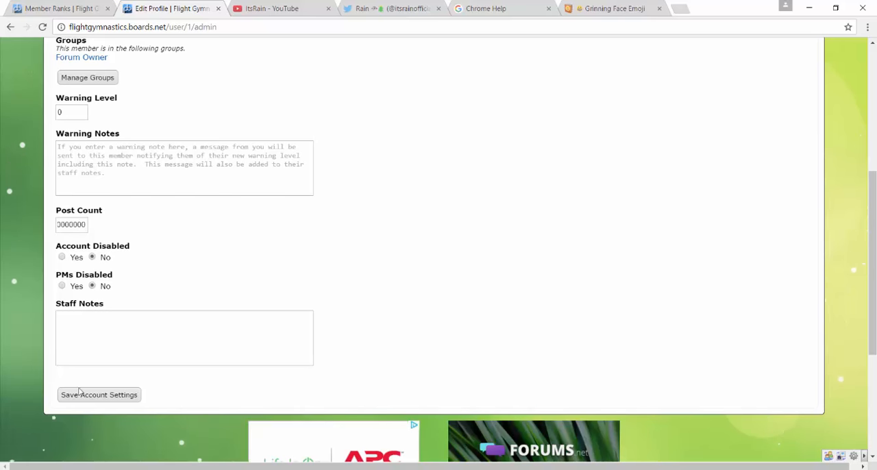
left_click(103, 395)
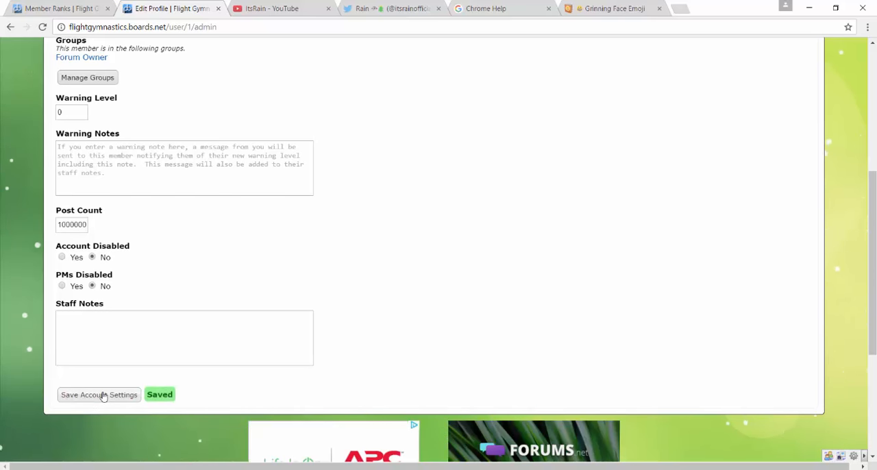
scroll(108, 370, "up", 5)
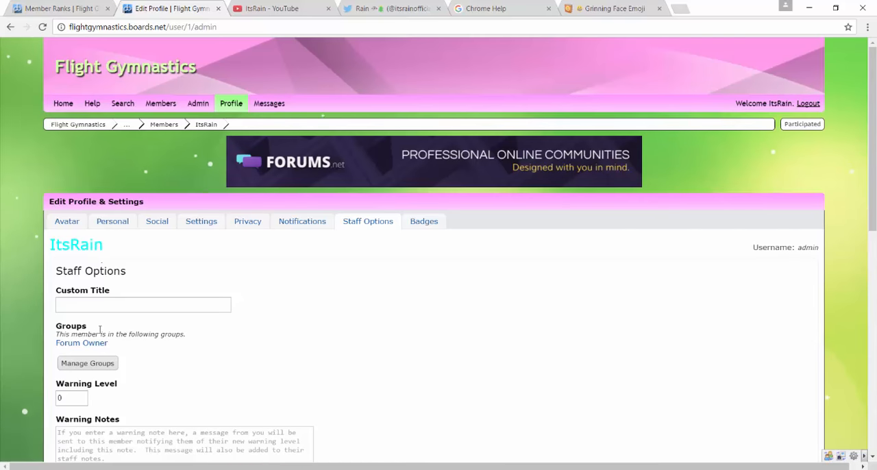
Open General Discussion's "Welcome to your new forum!" thread and examine the poster's group title, stars and post count.
left_click(101, 125)
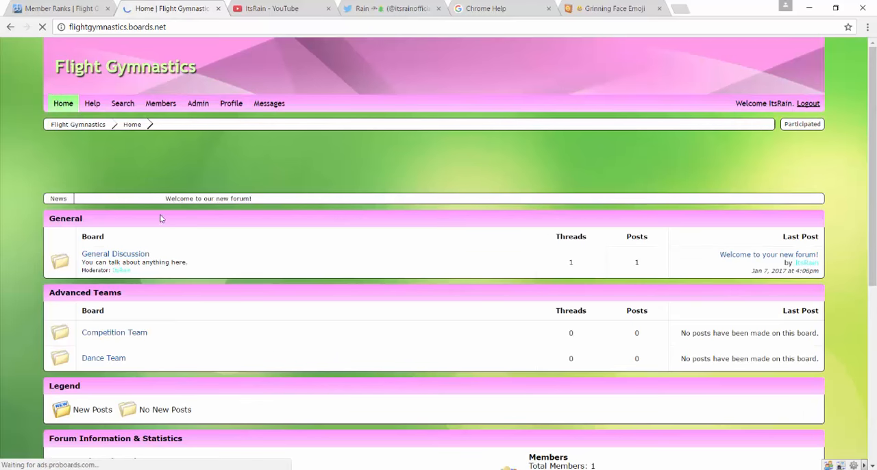
scroll(137, 192, "down", 2)
left_click(116, 146)
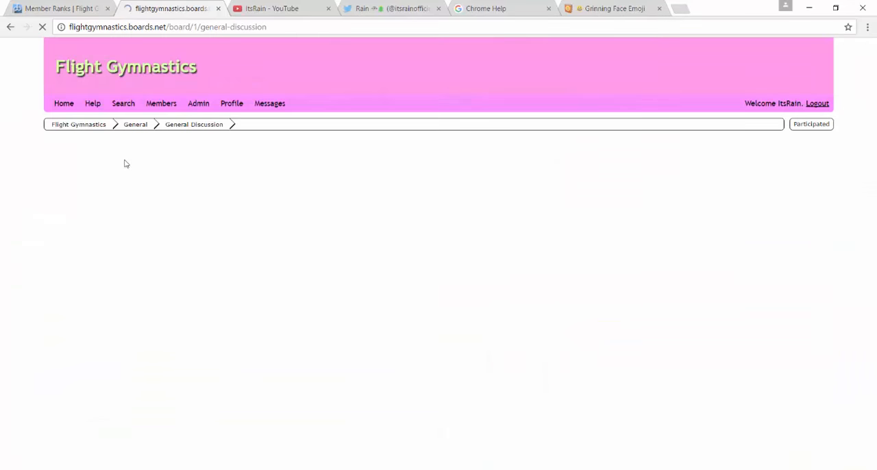
left_click(130, 266)
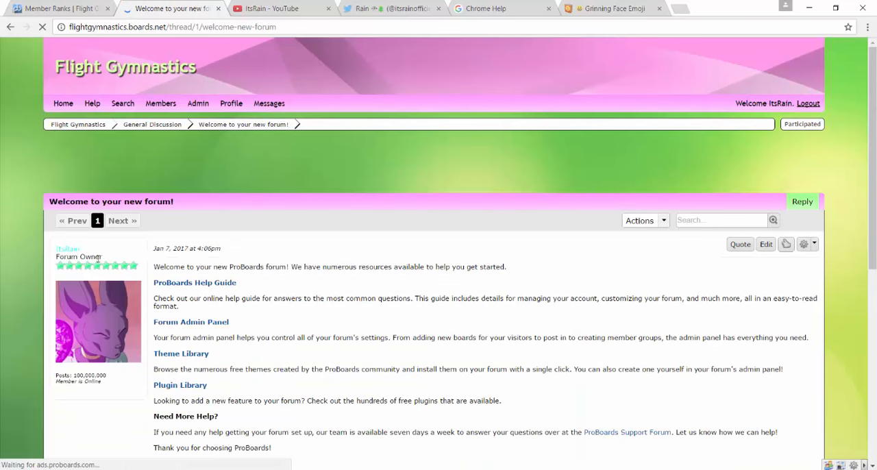
left_click_drag(105, 257, 53, 257)
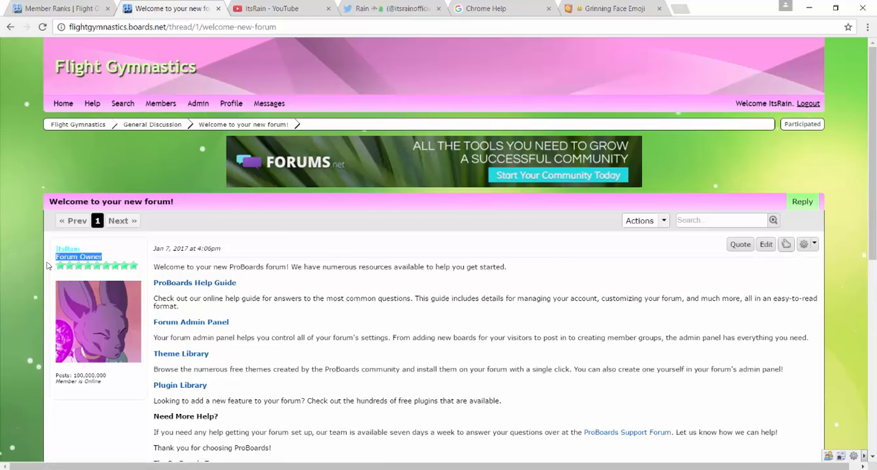
mouse_move(57, 265)
left_mouse_down()
mouse_move(156, 275)
mouse_move(63, 268)
left_mouse_up()
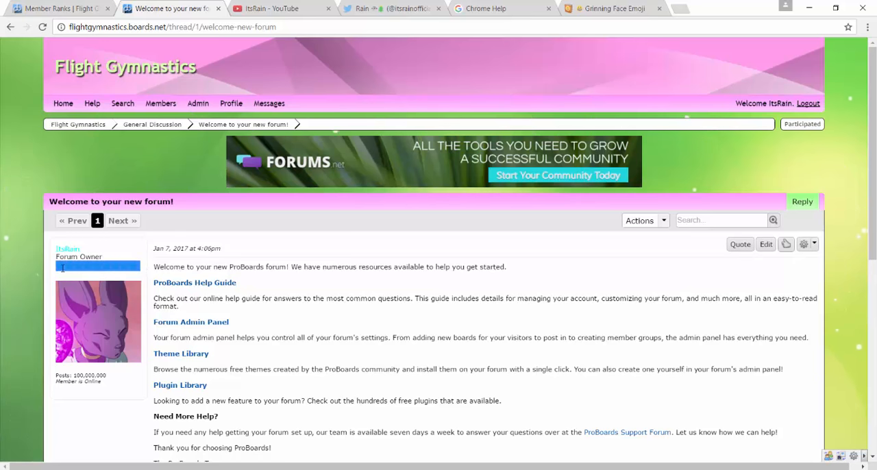
left_click(76, 276)
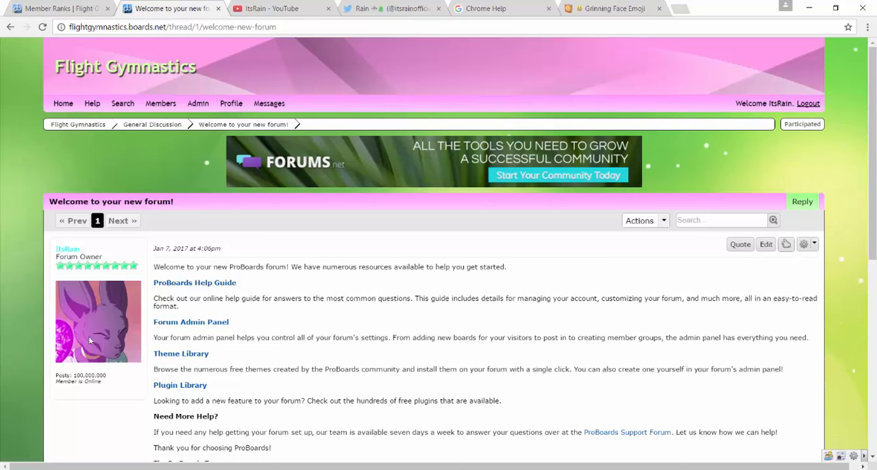
left_click_drag(108, 376, 79, 376)
left_click(107, 376)
scroll(116, 365, "down", 1)
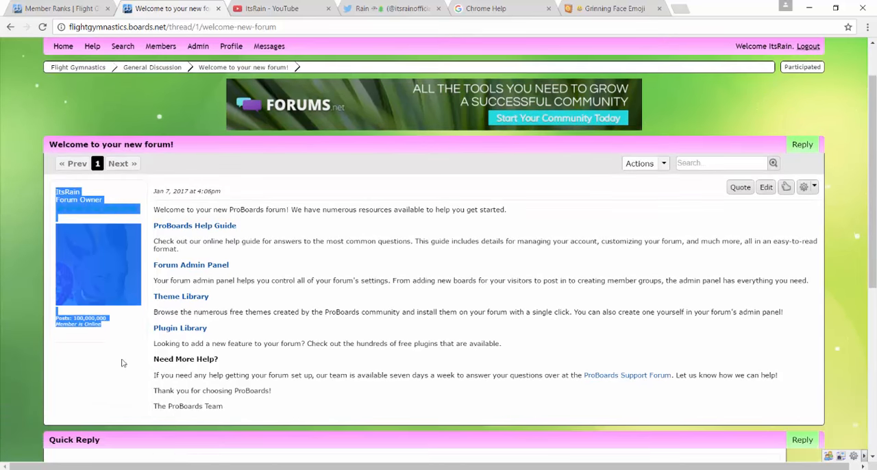
left_click(110, 326)
scroll(245, 92, "up", 1)
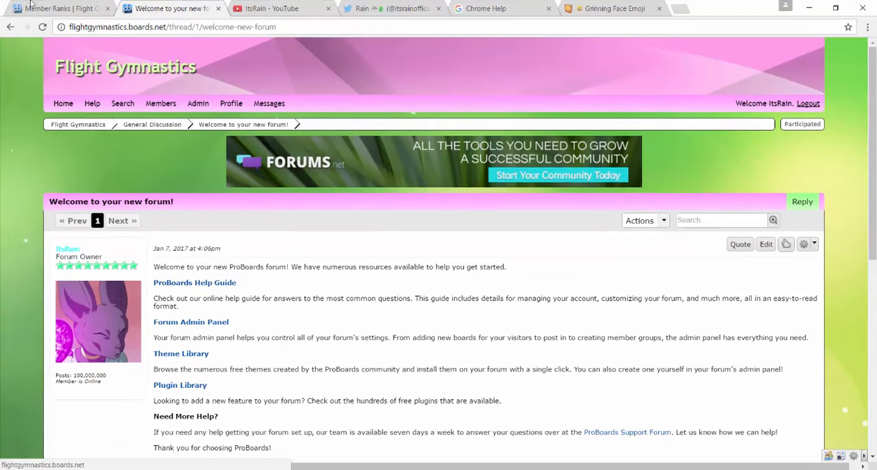
Close the thread's tab and, in Member Ranks, give Junior Member 1 Default Star and a required post count of 10.
left_click(61, 9)
left_click(218, 8)
left_click_drag(86, 209, 124, 210)
left_click(146, 209)
key("BackSpace")
type("1")
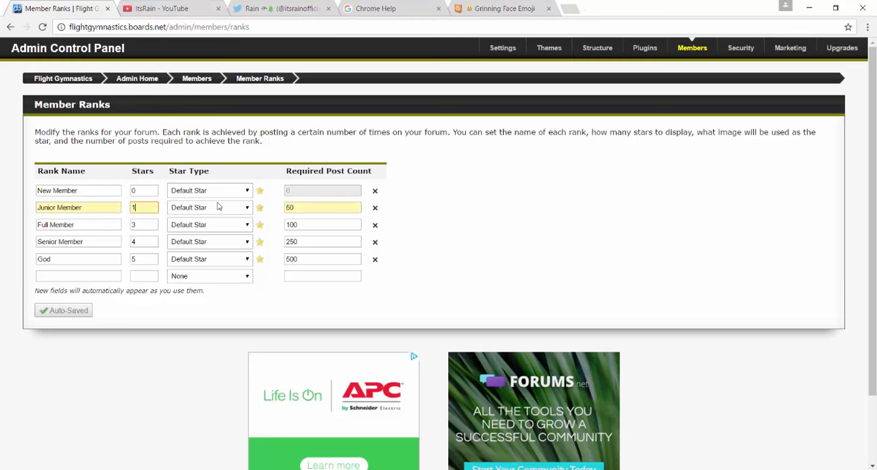
left_click(209, 209)
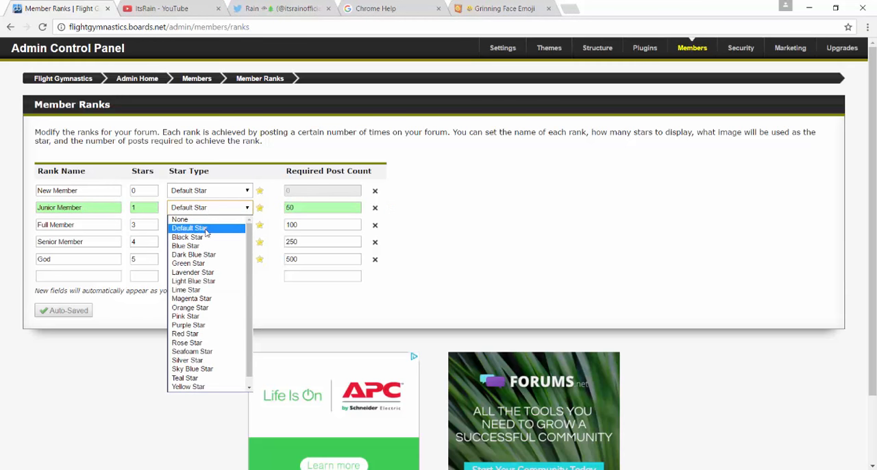
left_click(206, 227)
key("Tab")
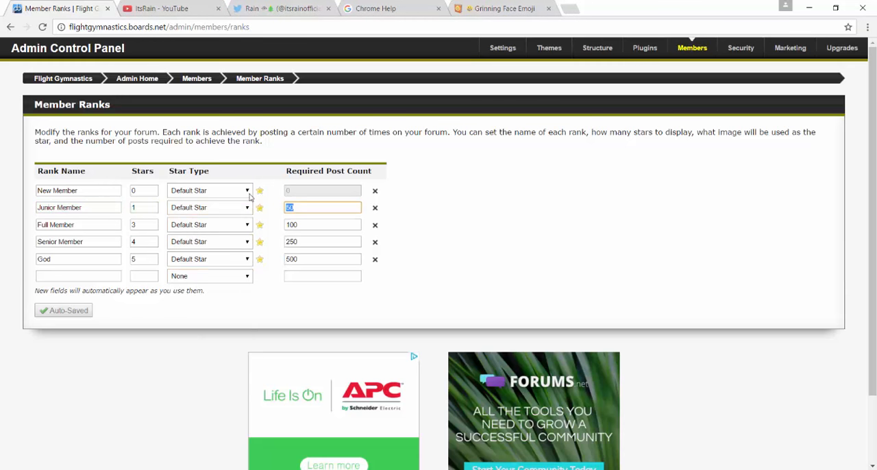
type("10")
Rename the Full Member rank to "Member" with 2 stars and a required post count of 50.
scroll(90, 233, "down", 2)
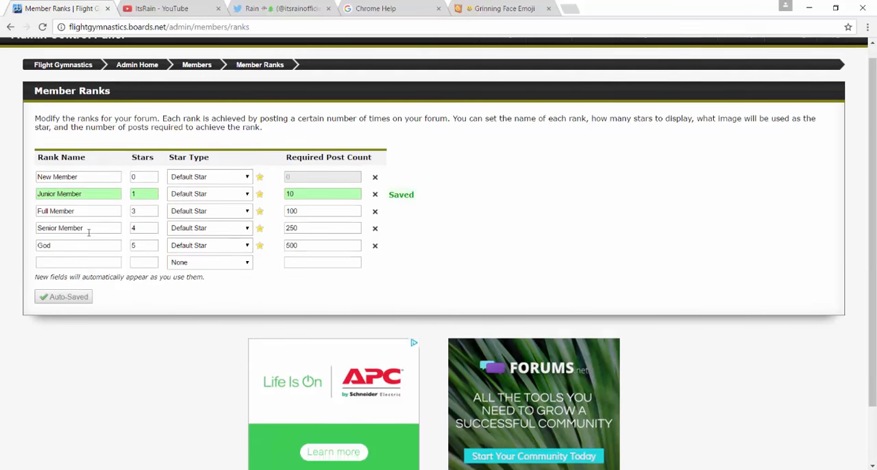
left_click_drag(89, 233, 28, 157)
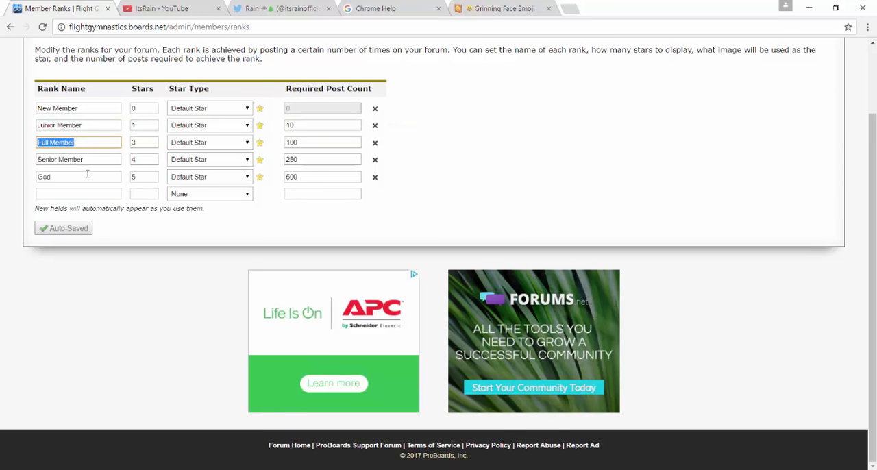
type("Membe")
key("Tab")
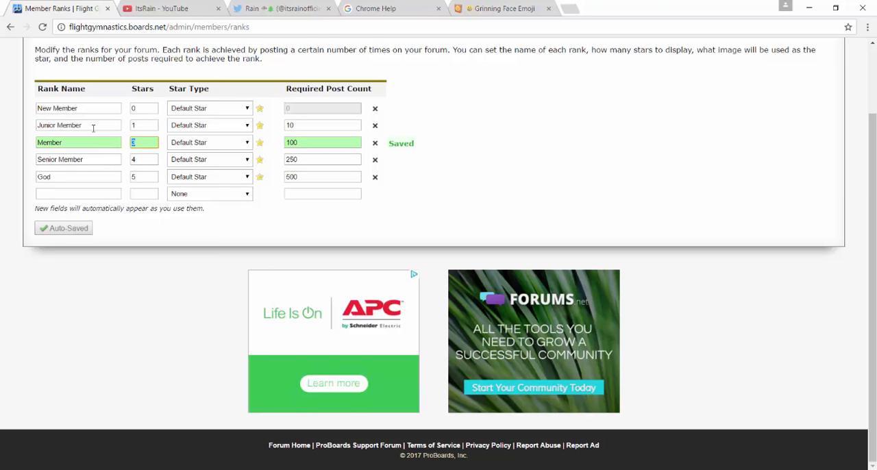
type("2")
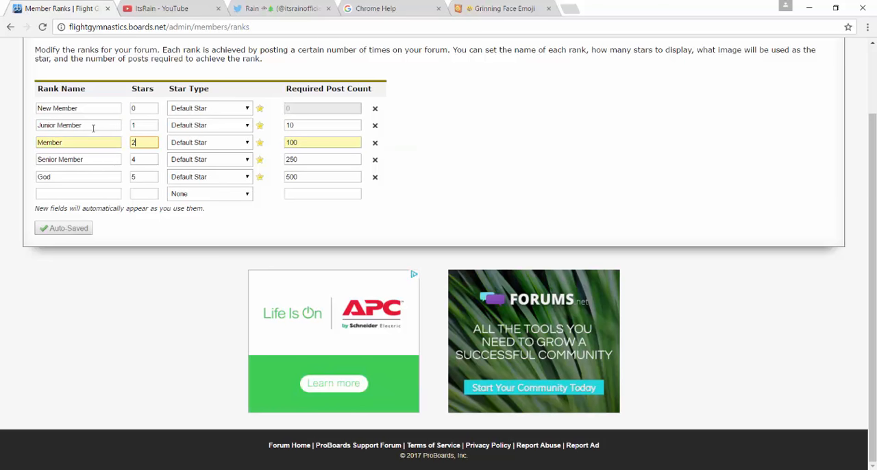
key("Tab")
type("50")
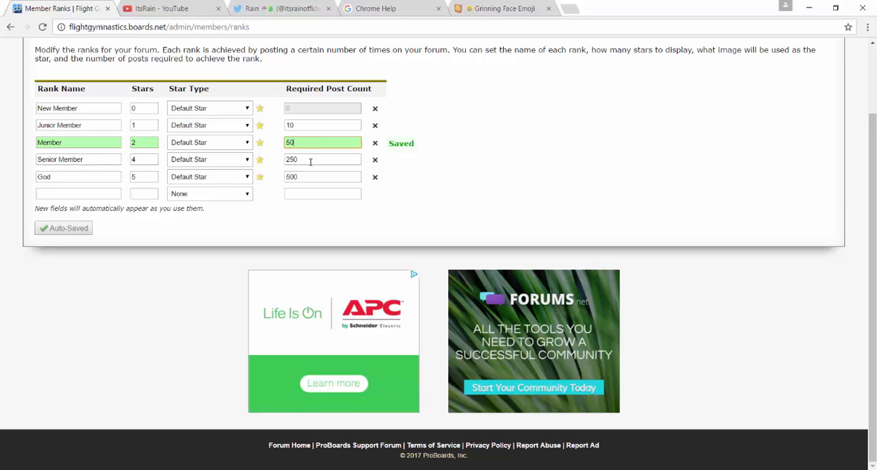
Rename the Senior Member rank to "Awesome Meber" with 3 stars and a required post count of 100.
left_click_drag(309, 161, 203, 164)
left_click_drag(82, 159, 0, 139)
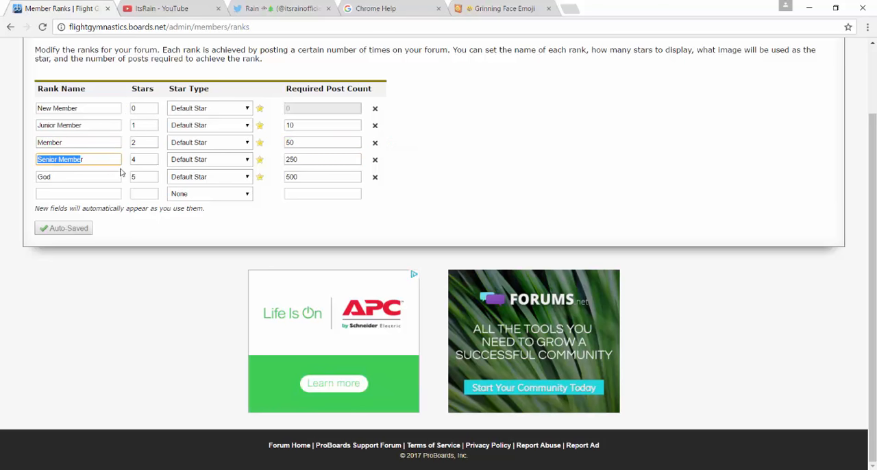
left_click_drag(98, 162, 28, 157)
key("BackSpace")
type("Awesome")
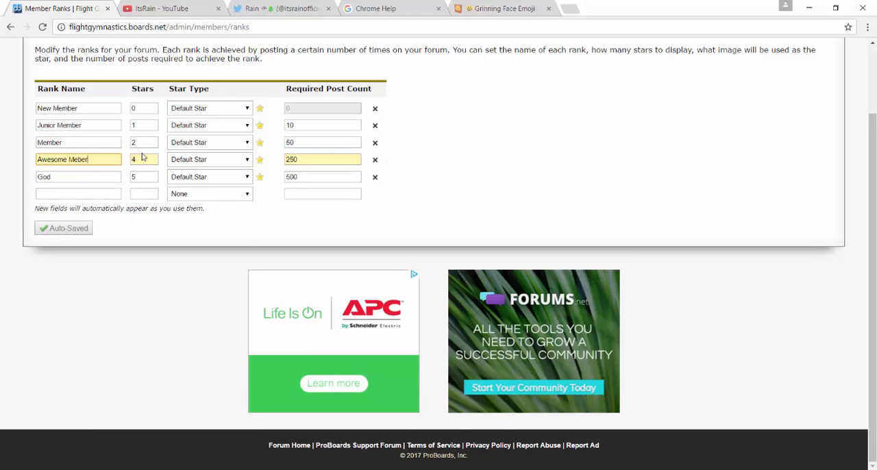
left_click_drag(144, 161, 126, 160)
type("3")
left_click_drag(303, 159, 186, 155)
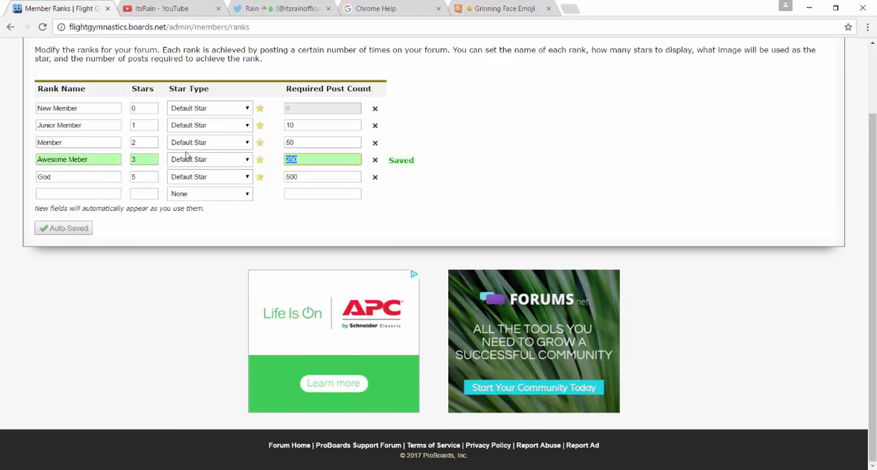
type("100")
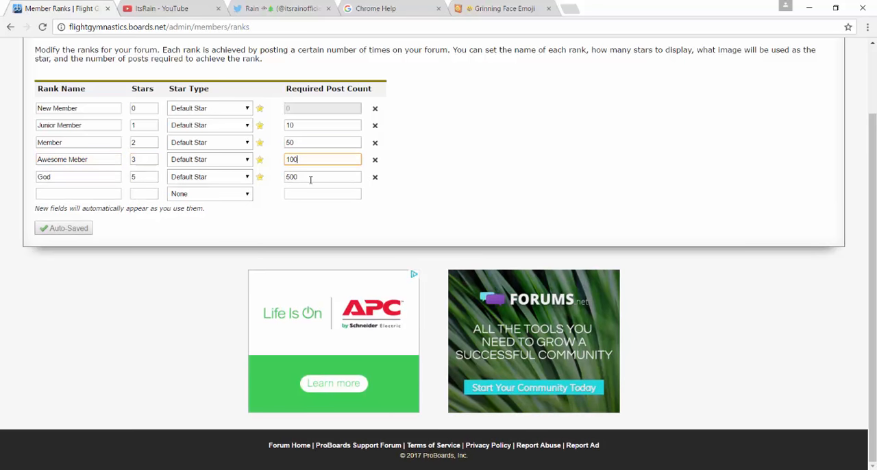
Open the God rank's name for editing.
left_click(310, 180)
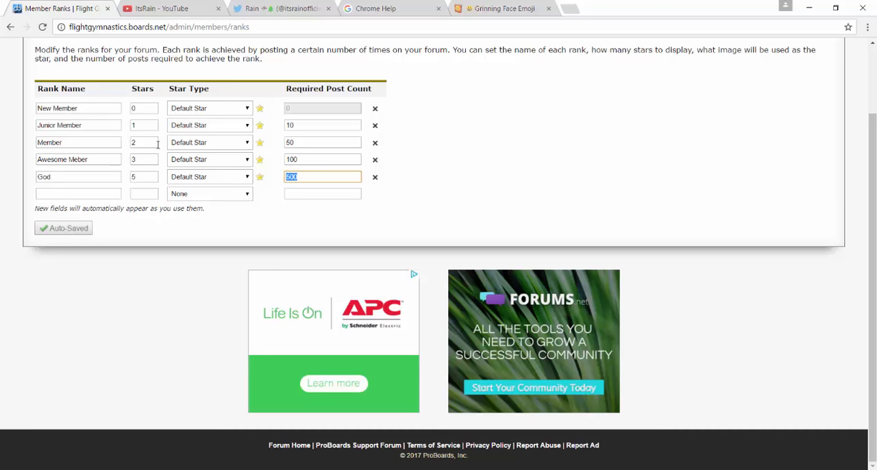
left_click(73, 177)
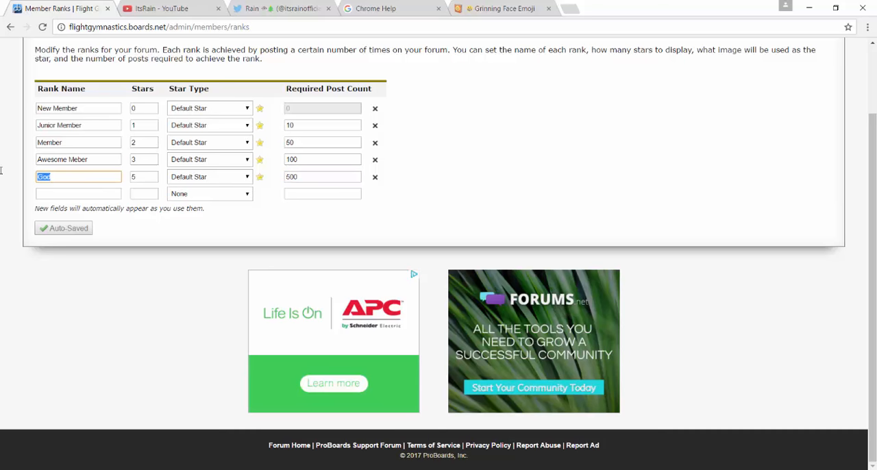